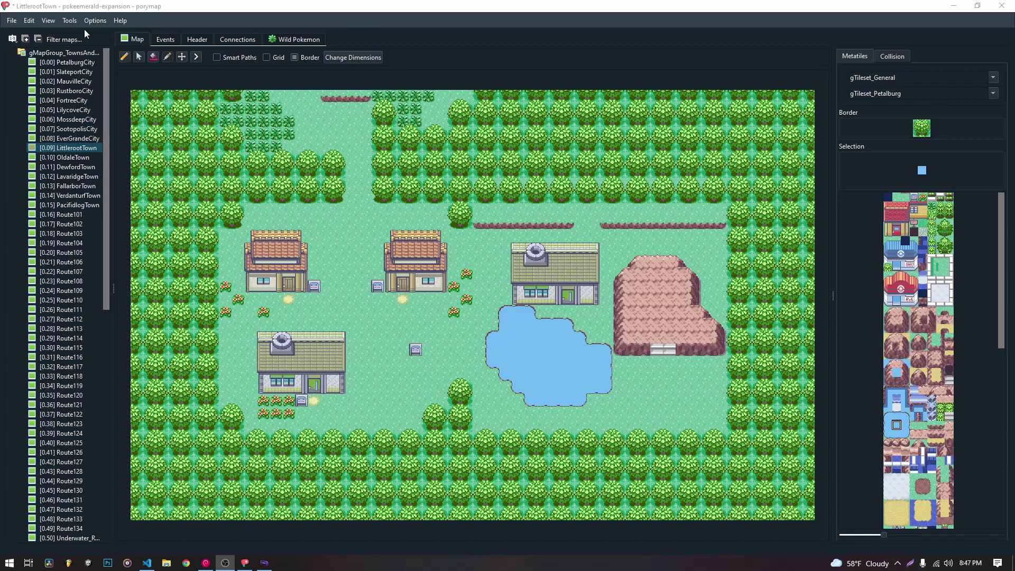
Open the Tileset Editor from the Tools menu and shift its window left
{"action": "left_click", "coordinate": [71, 20]}
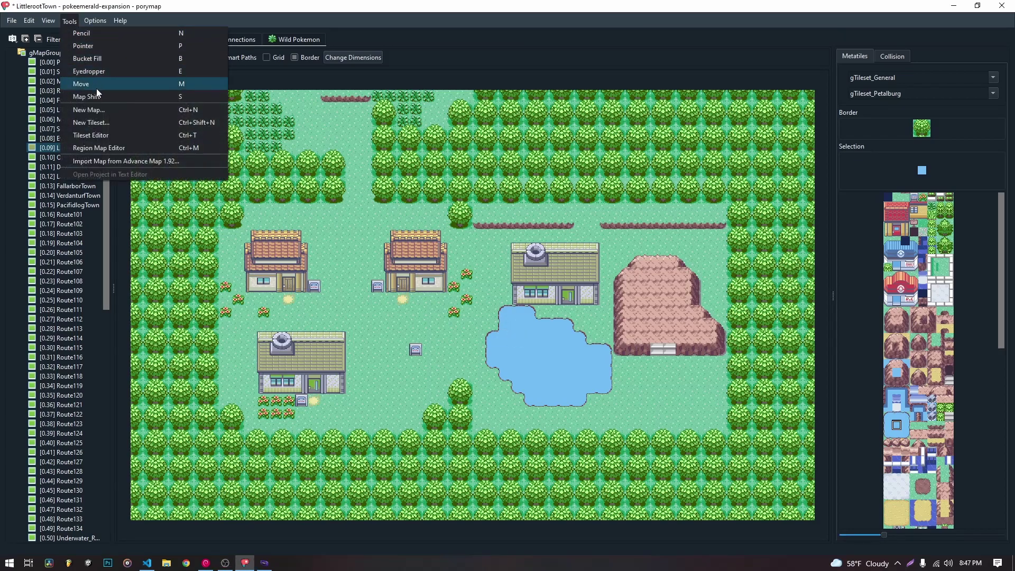
{"action": "left_click", "coordinate": [101, 136]}
{"action": "left_click_drag", "start_coordinate": [404, 79], "coordinate": [332, 74]}
Preview the tile sheet in palette 0 via the Palette spin box
{"action": "double_click", "coordinate": [650, 121]}
{"action": "scroll", "coordinate": [285, 158], "scroll_direction": "up", "scroll_amount": 3}
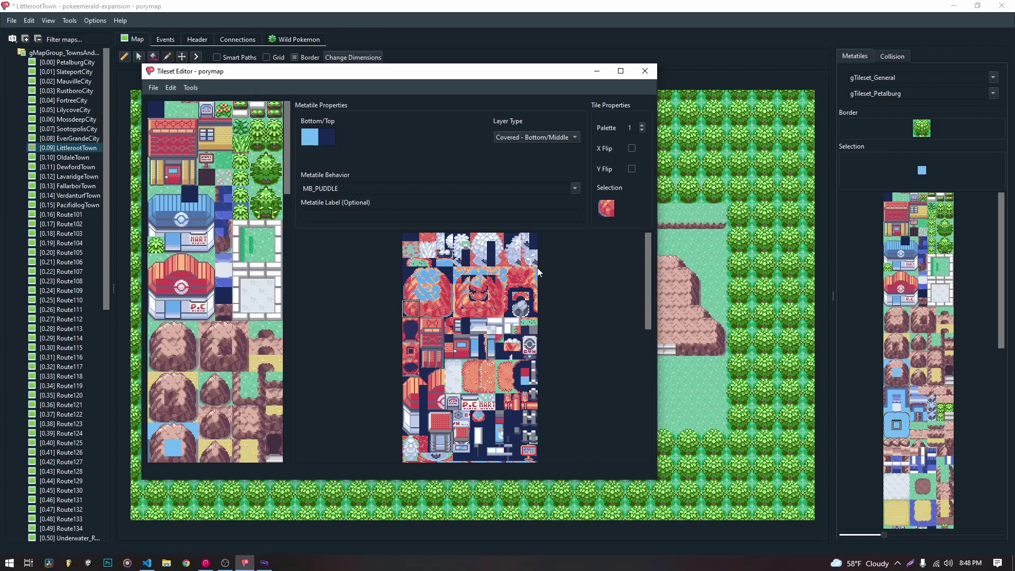
{"action": "left_click_drag", "start_coordinate": [647, 257], "coordinate": [666, 191]}
{"action": "left_click", "coordinate": [641, 131]}
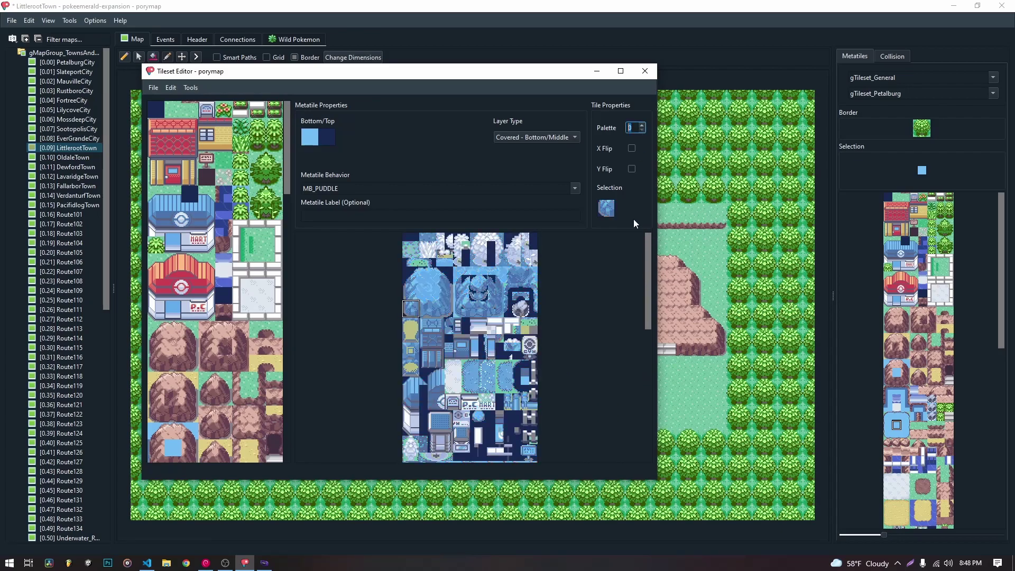
{"action": "mouse_move", "coordinate": [648, 264]}
{"action": "left_mouse_down"}
{"action": "mouse_move", "coordinate": [643, 363]}
{"action": "mouse_move", "coordinate": [645, 264]}
{"action": "left_mouse_up"}
{"action": "mouse_move", "coordinate": [649, 268]}
{"action": "left_mouse_down"}
{"action": "mouse_move", "coordinate": [636, 329]}
{"action": "mouse_move", "coordinate": [635, 264]}
{"action": "left_mouse_up"}
Inspect the top-left rock metatile and a grass metatile's layers
{"action": "left_click", "coordinate": [155, 329]}
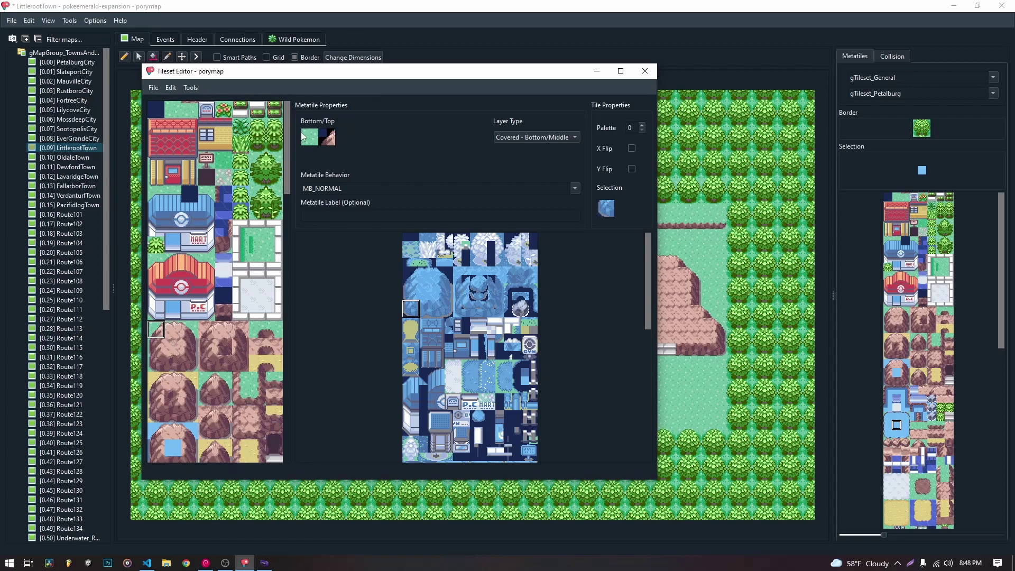
{"action": "left_click", "coordinate": [223, 159]}
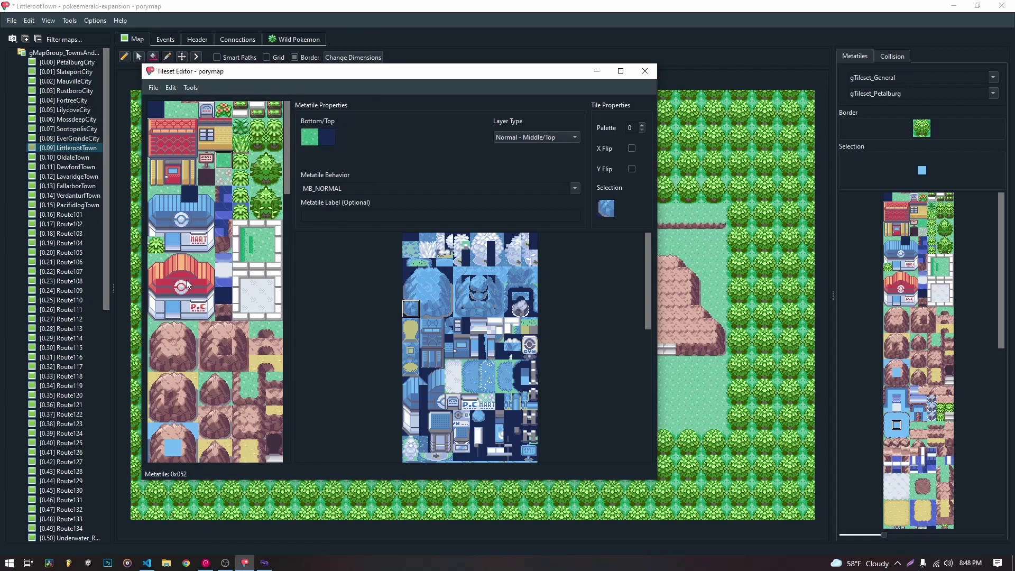
{"action": "left_click", "coordinate": [157, 331]}
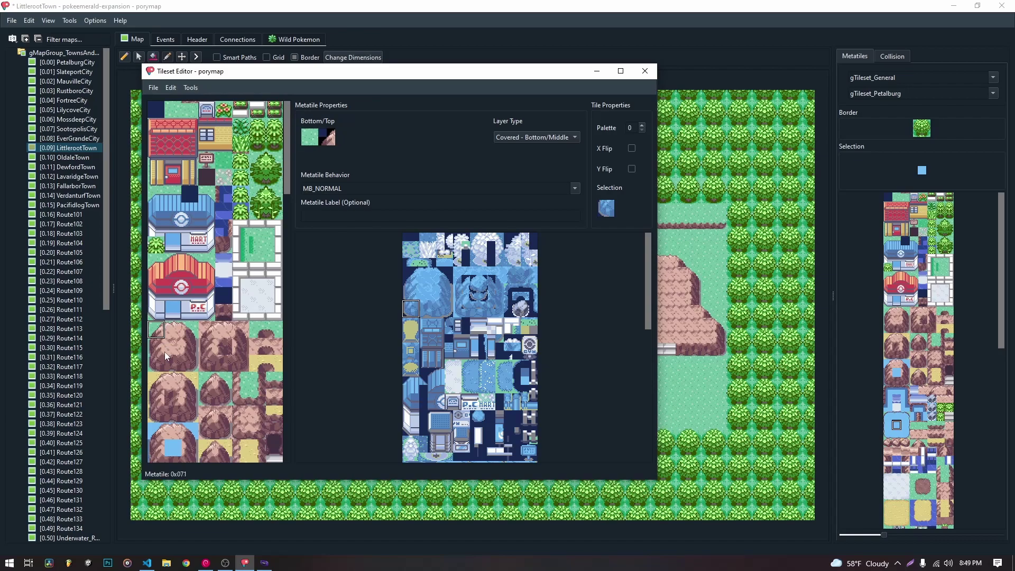
Paint a 2x2 blue tile block onto the grass-and-rock metatile's top layer
{"action": "left_click", "coordinate": [157, 363]}
{"action": "left_click", "coordinate": [407, 306]}
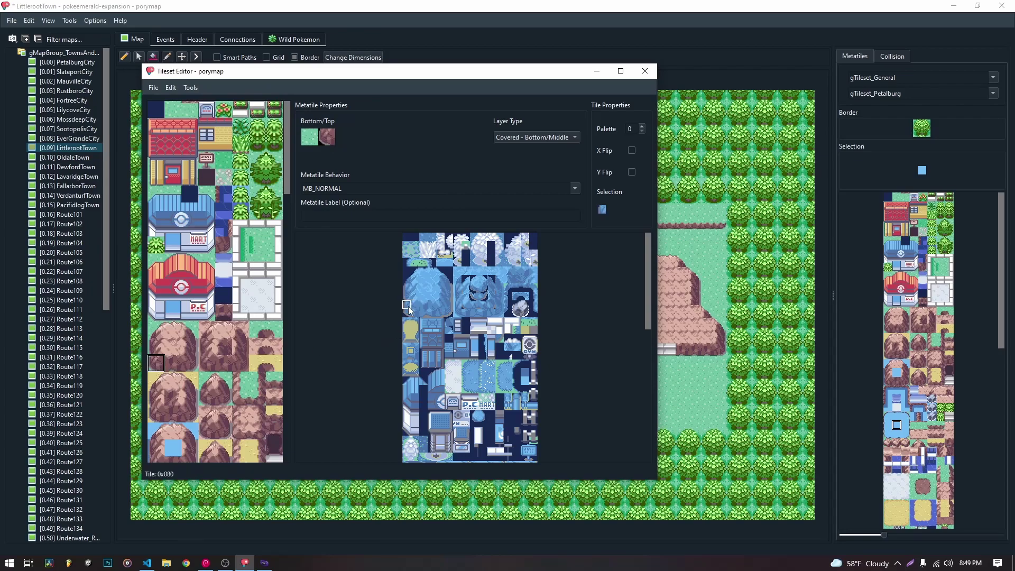
{"action": "left_click_drag", "start_coordinate": [407, 308], "coordinate": [415, 315]}
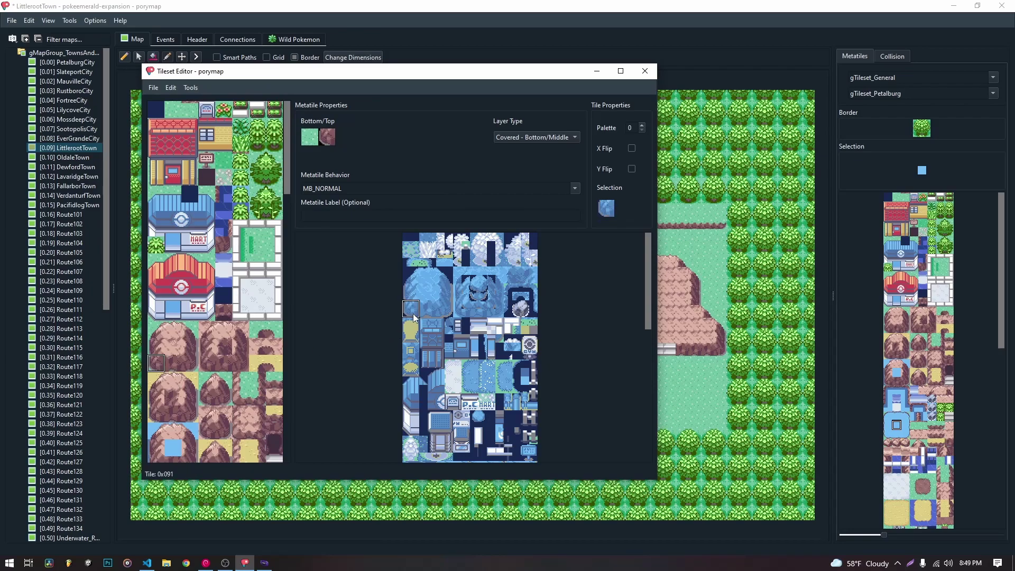
{"action": "left_click", "coordinate": [325, 139]}
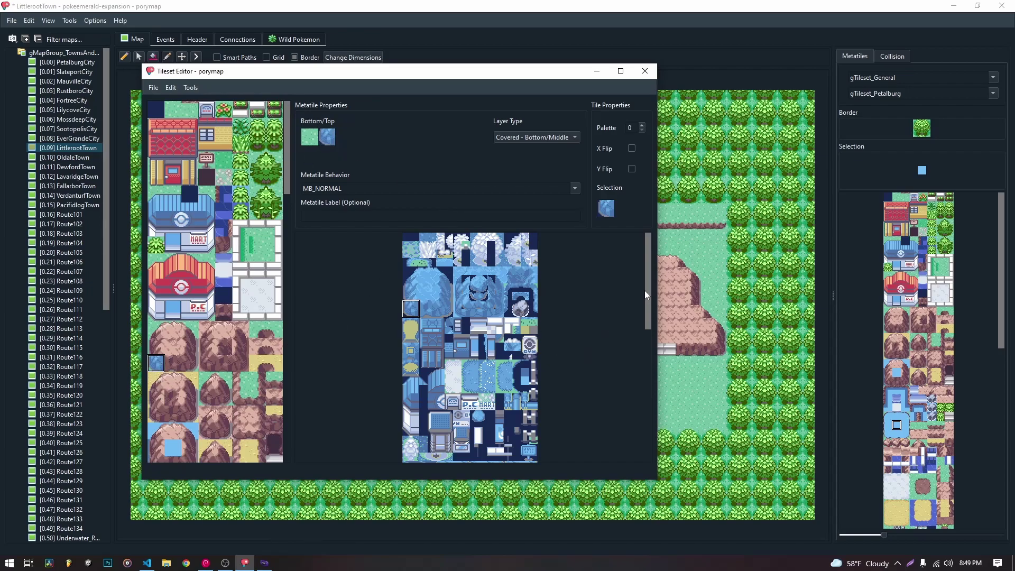
Switch the preview to palette 3 and paint a brown rock tile over the blue top layer
{"action": "mouse_move", "coordinate": [645, 290]}
{"action": "left_mouse_down"}
{"action": "mouse_move", "coordinate": [643, 407]}
{"action": "mouse_move", "coordinate": [655, 259]}
{"action": "mouse_move", "coordinate": [637, 346]}
{"action": "mouse_move", "coordinate": [640, 282]}
{"action": "left_mouse_up"}
{"action": "left_click_drag", "start_coordinate": [649, 252], "coordinate": [662, 232]}
{"action": "scroll", "coordinate": [642, 127], "scroll_direction": "up", "scroll_amount": 8}
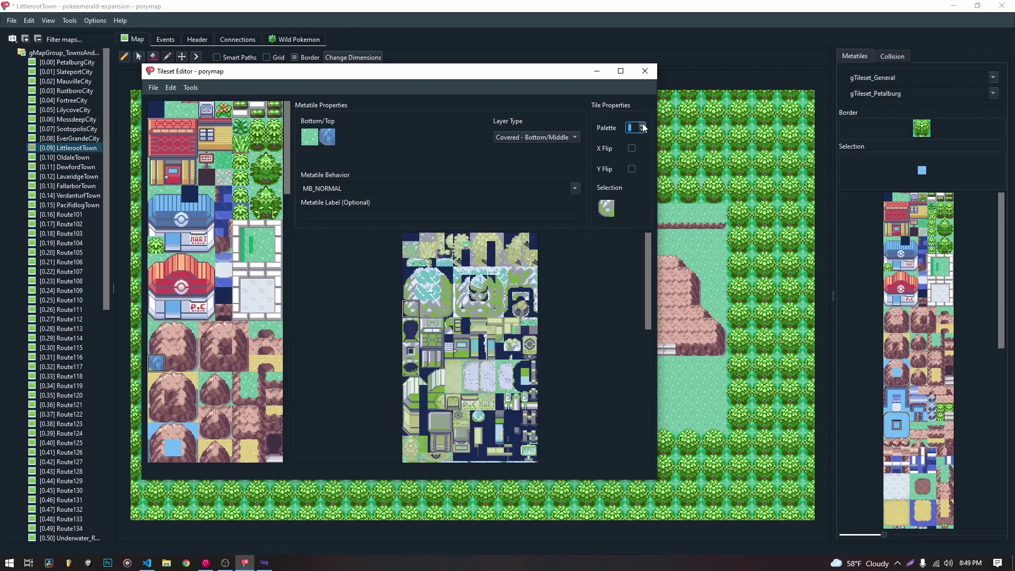
{"action": "scroll", "coordinate": [642, 127], "scroll_direction": "down", "scroll_amount": 3}
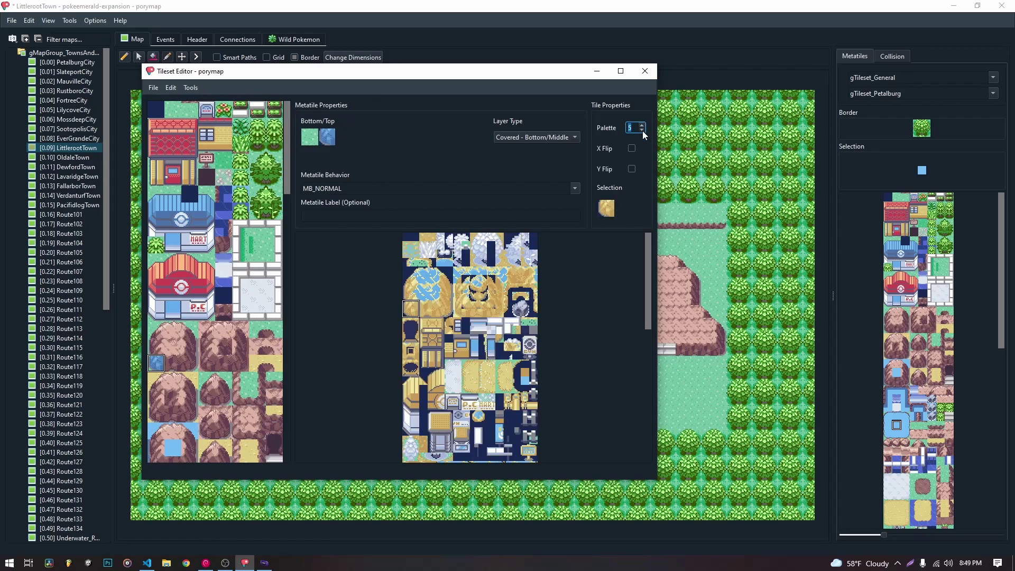
{"action": "scroll", "coordinate": [642, 132], "scroll_direction": "down", "scroll_amount": 2}
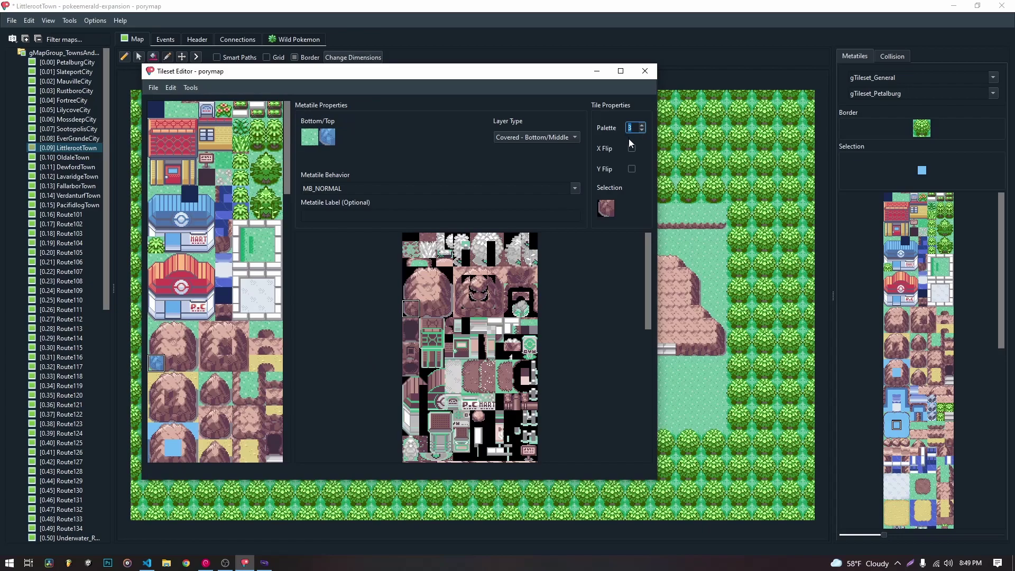
{"action": "scroll", "coordinate": [640, 132], "scroll_direction": "down", "scroll_amount": 2}
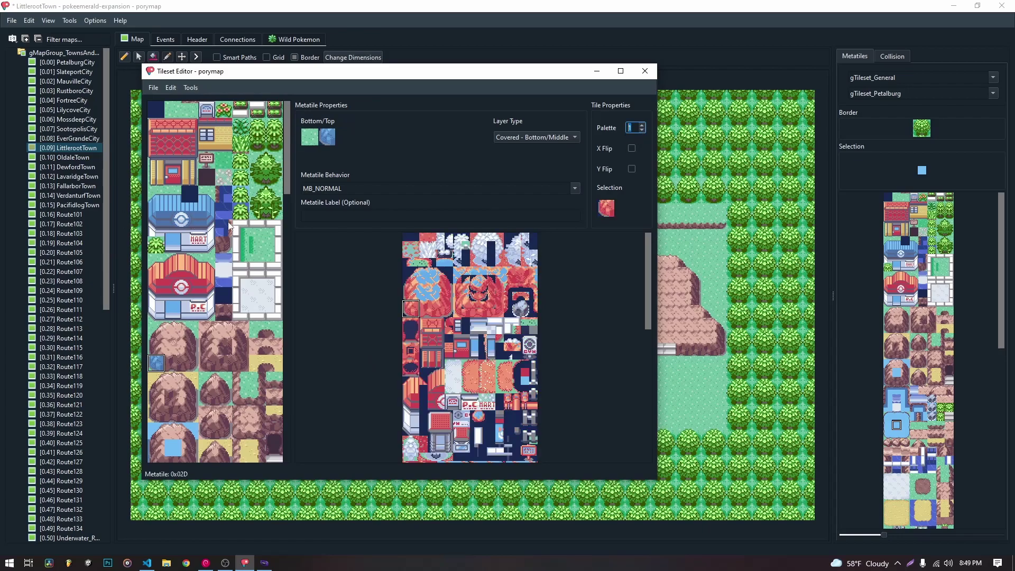
{"action": "left_click_drag", "start_coordinate": [286, 141], "coordinate": [185, 158]}
{"action": "left_click_drag", "start_coordinate": [286, 122], "coordinate": [286, 155]}
{"action": "scroll", "coordinate": [639, 129], "scroll_direction": "up", "scroll_amount": 2}
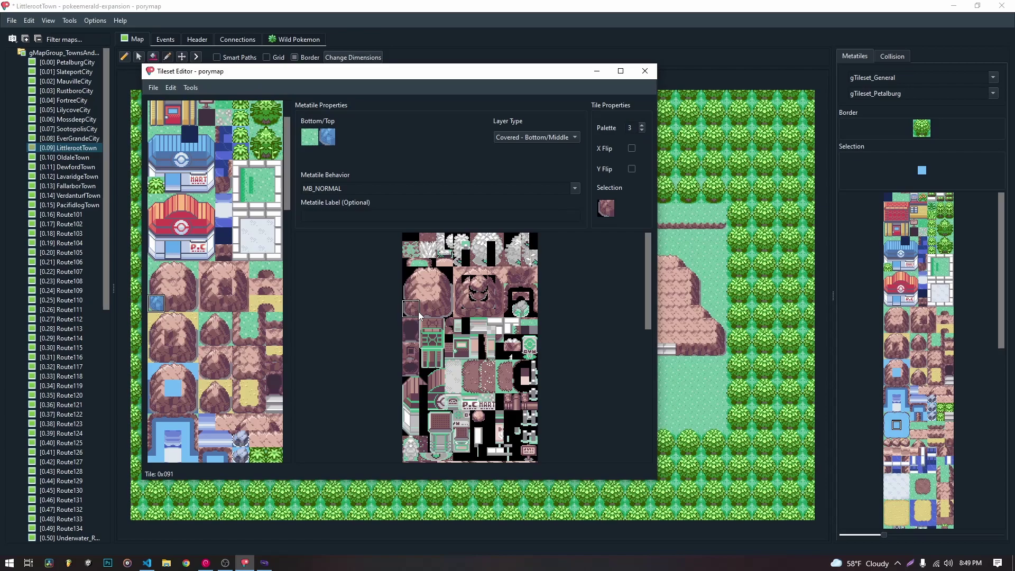
{"action": "left_click", "coordinate": [327, 137]}
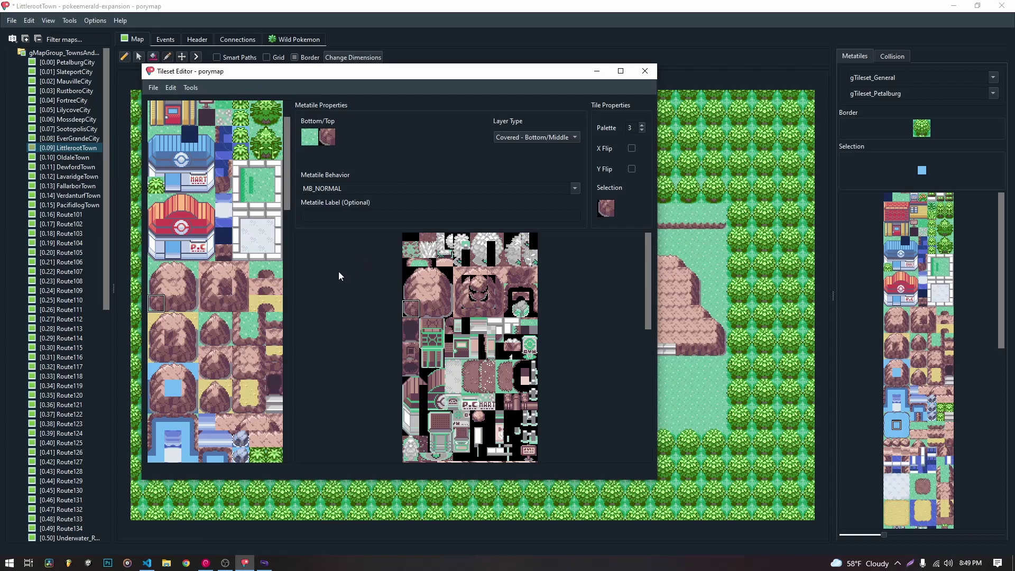
Select a tree metatile in the metatile list
{"action": "scroll", "coordinate": [283, 169], "scroll_direction": "up", "scroll_amount": 3}
{"action": "left_click", "coordinate": [258, 161]}
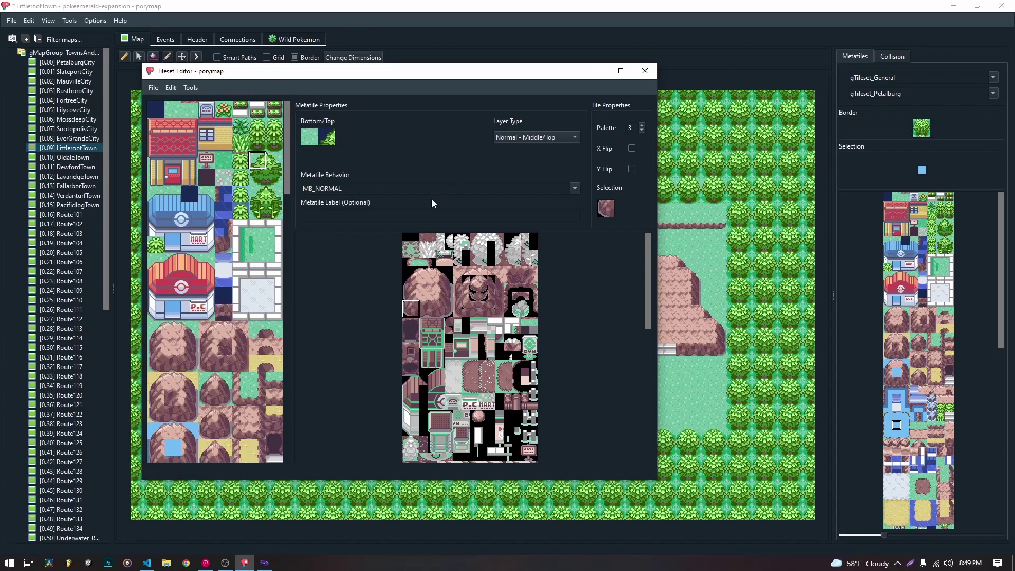
{"action": "scroll", "coordinate": [288, 148], "scroll_direction": "down", "scroll_amount": 10}
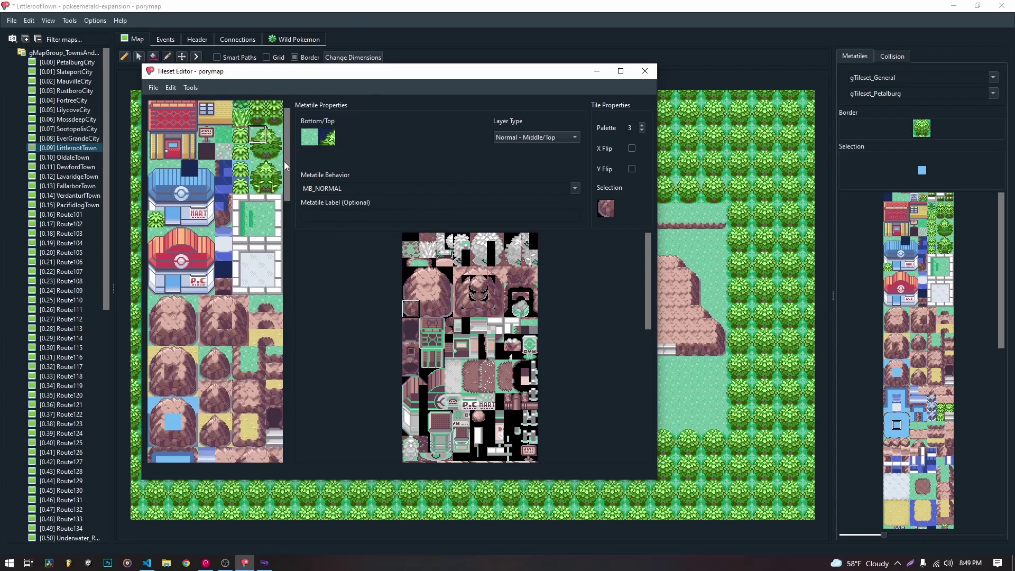
{"action": "scroll", "coordinate": [278, 242], "scroll_direction": "up", "scroll_amount": 10}
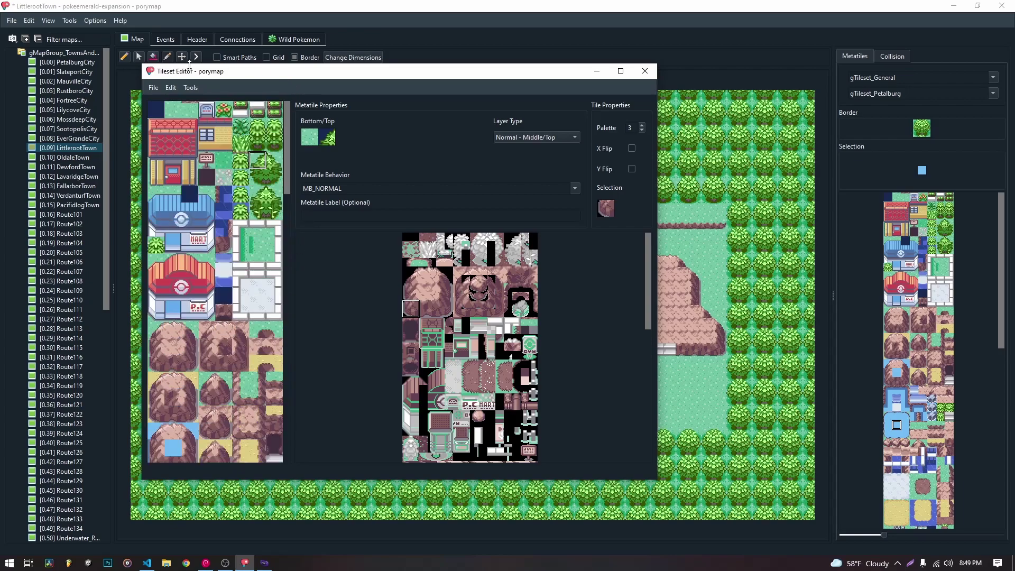
{"action": "left_click", "coordinate": [189, 88]}
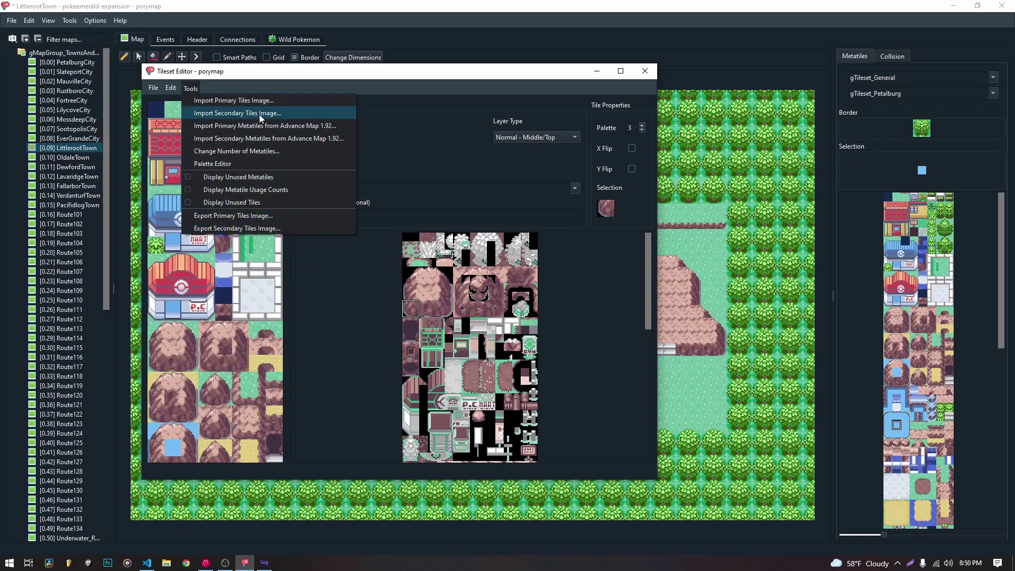
{"action": "left_click", "coordinate": [234, 163]}
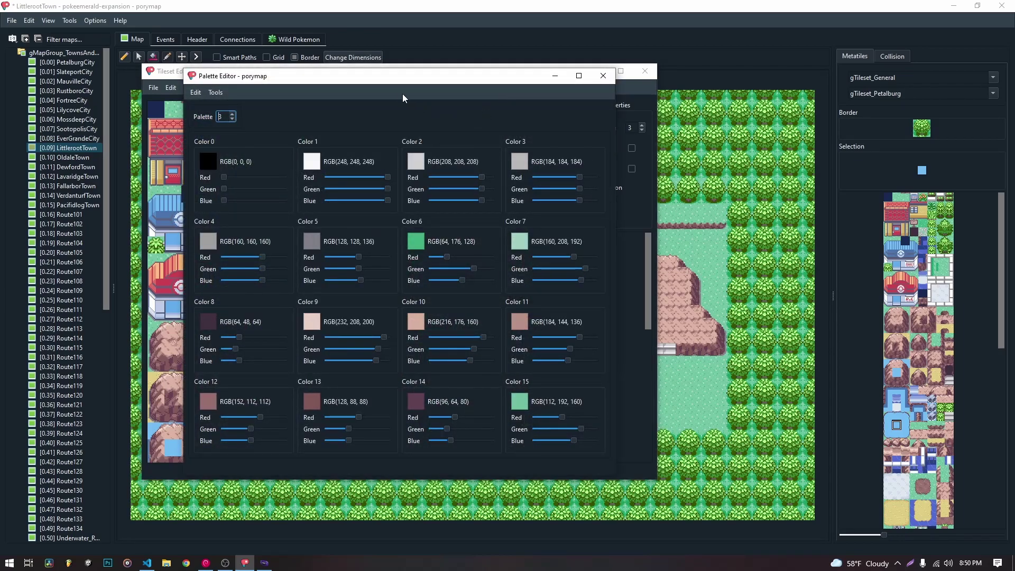
{"action": "left_click_drag", "start_coordinate": [386, 79], "coordinate": [790, 66]}
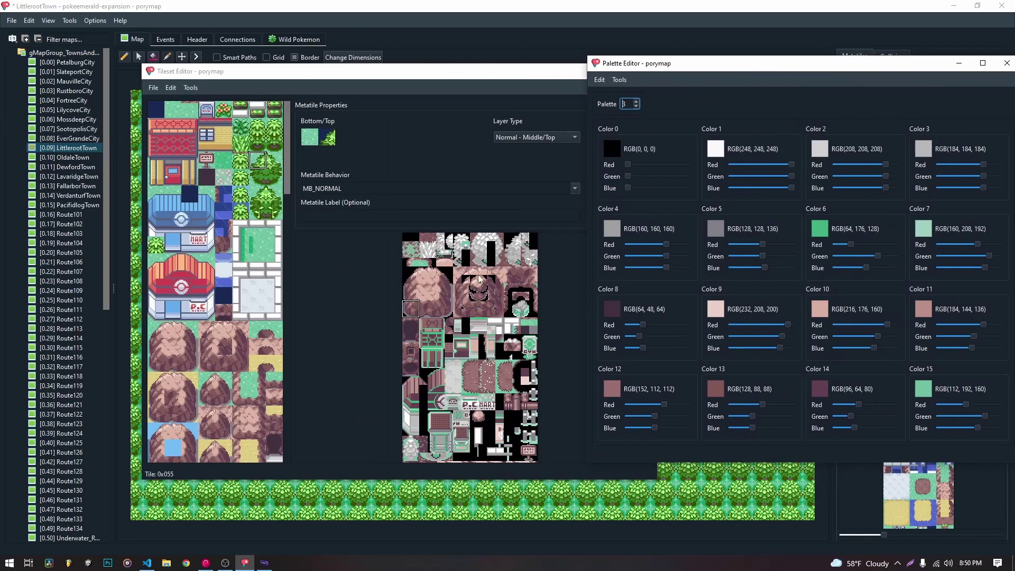
{"action": "left_click_drag", "start_coordinate": [727, 70], "coordinate": [438, 86]}
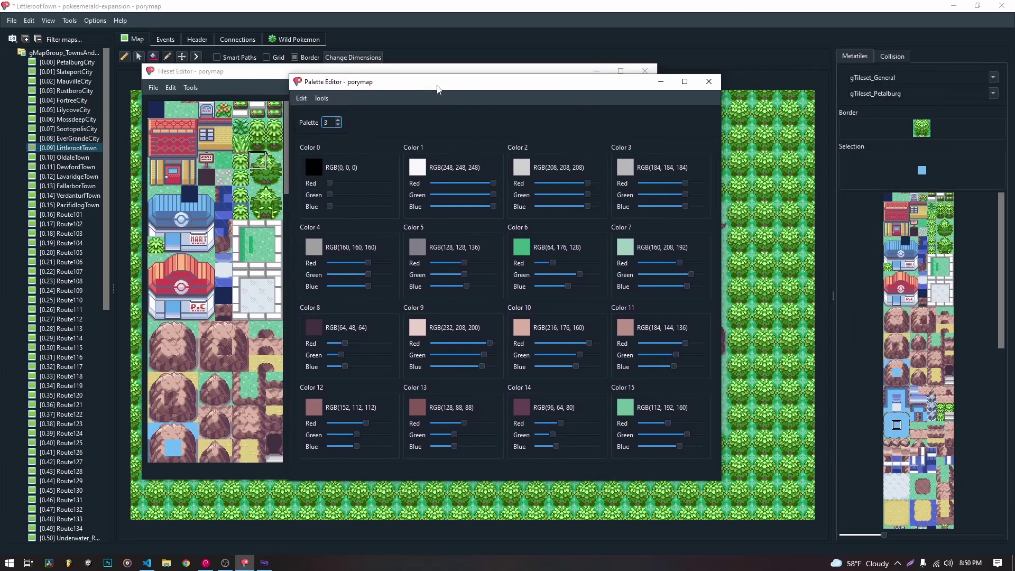
{"action": "left_click", "coordinate": [711, 81]}
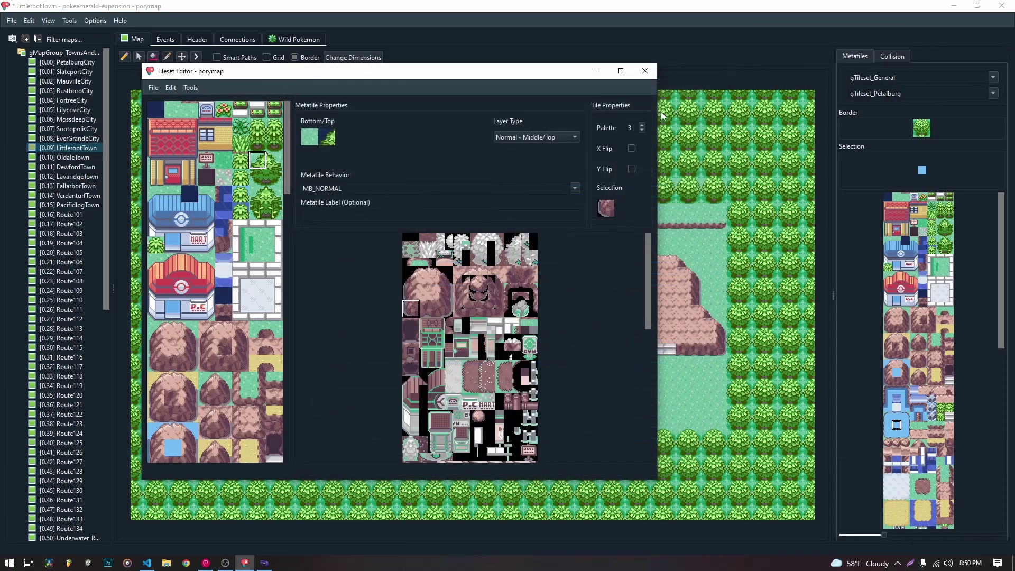
{"action": "left_click", "coordinate": [189, 89]}
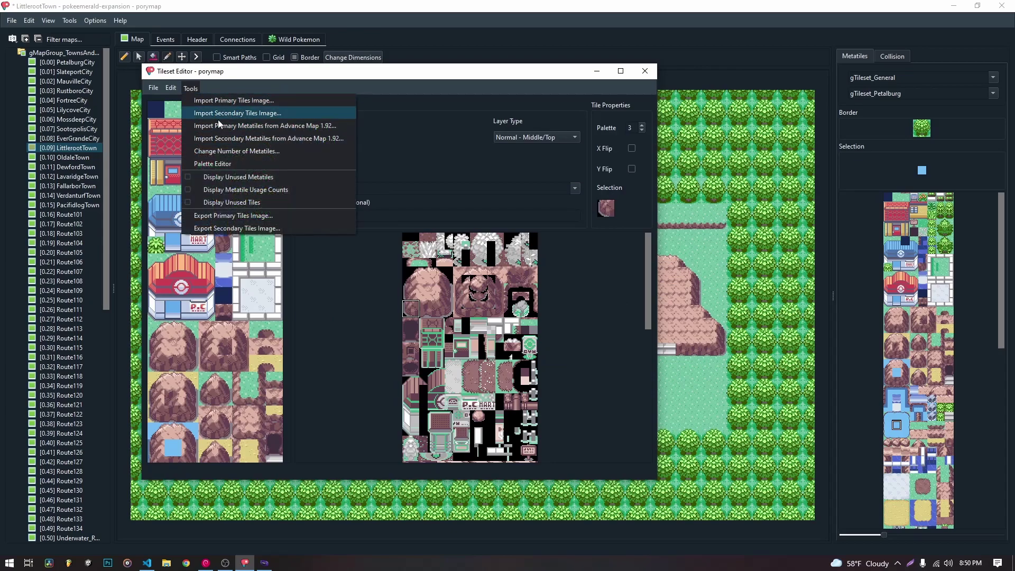
{"action": "left_click", "coordinate": [430, 97]}
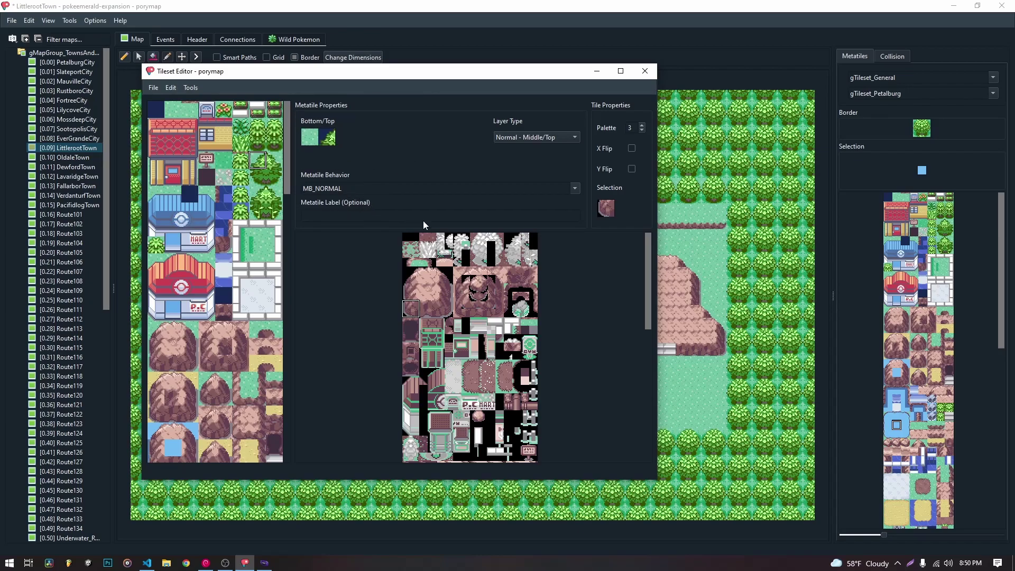
{"action": "mouse_move", "coordinate": [418, 78]}
{"action": "left_mouse_down"}
{"action": "mouse_move", "coordinate": [515, 86]}
{"action": "mouse_move", "coordinate": [425, 56]}
{"action": "mouse_move", "coordinate": [424, 71]}
{"action": "left_mouse_up"}
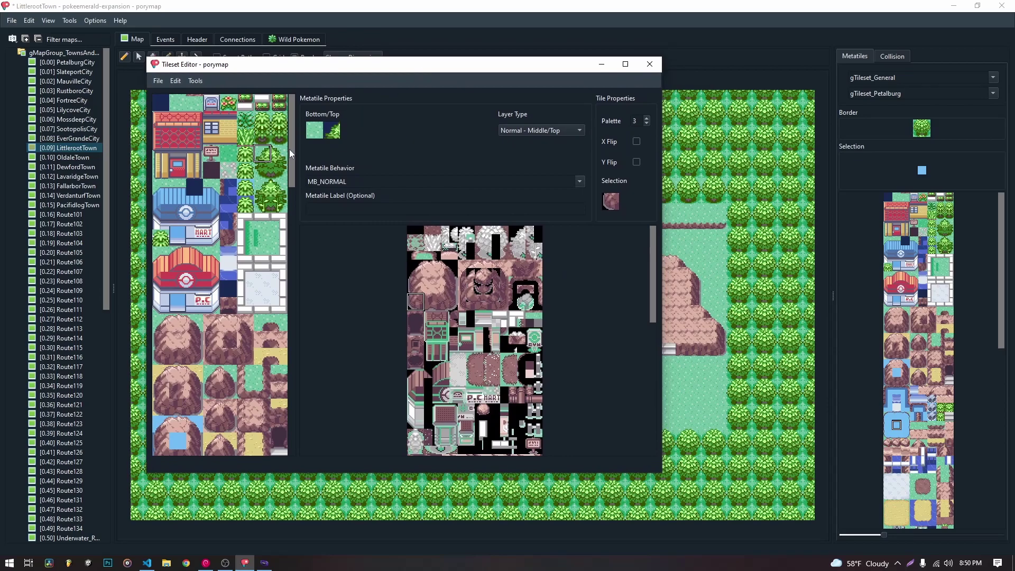
{"action": "mouse_move", "coordinate": [290, 149]}
{"action": "left_mouse_down"}
{"action": "mouse_move", "coordinate": [293, 192]}
{"action": "mouse_move", "coordinate": [297, 167]}
{"action": "left_mouse_up"}
{"action": "scroll", "coordinate": [278, 305], "scroll_direction": "down", "scroll_amount": 1}
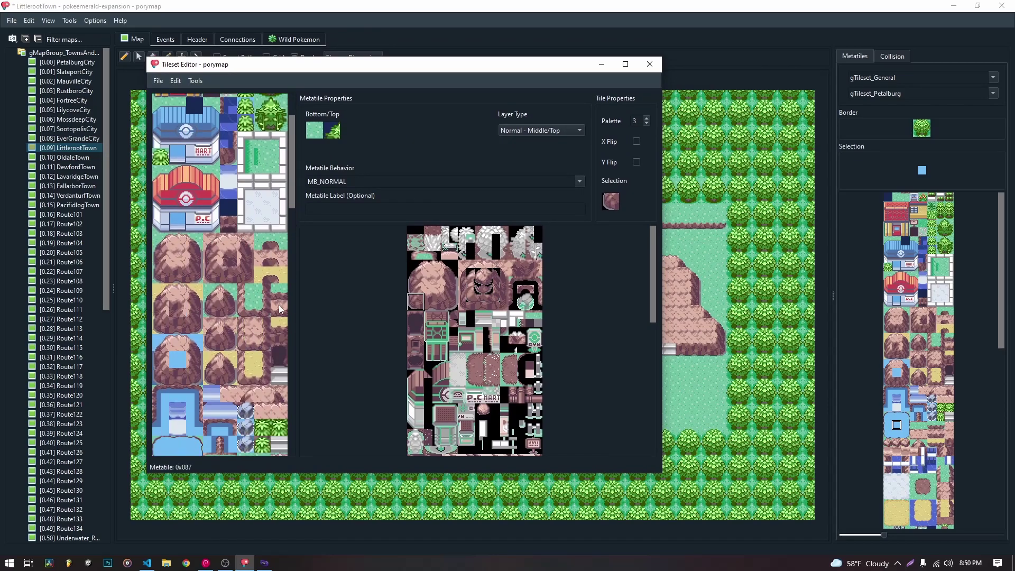
{"action": "left_click", "coordinate": [278, 295]}
{"action": "left_click_drag", "start_coordinate": [358, 65], "coordinate": [386, 53]}
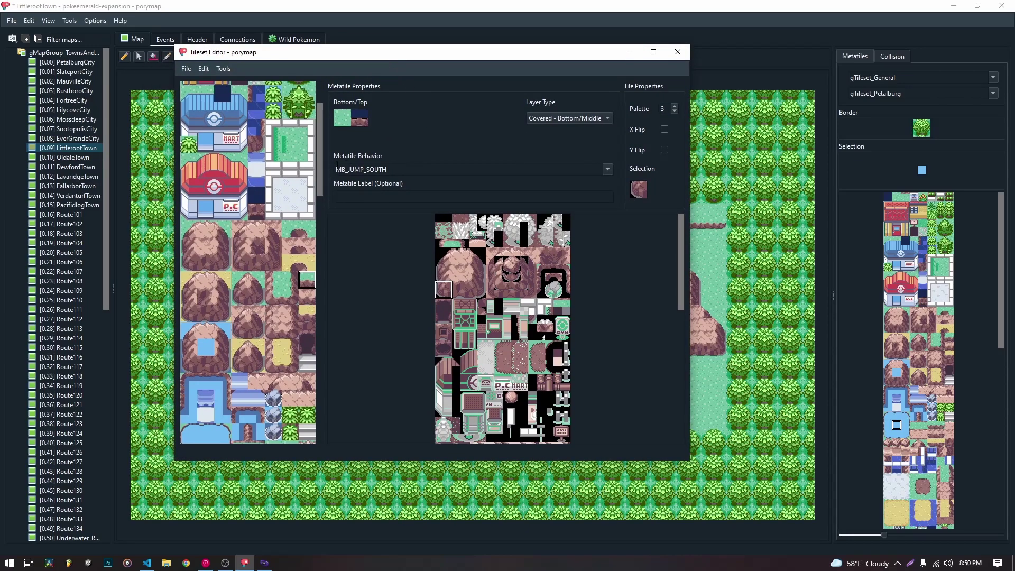
{"action": "left_click_drag", "start_coordinate": [336, 169], "coordinate": [415, 171]}
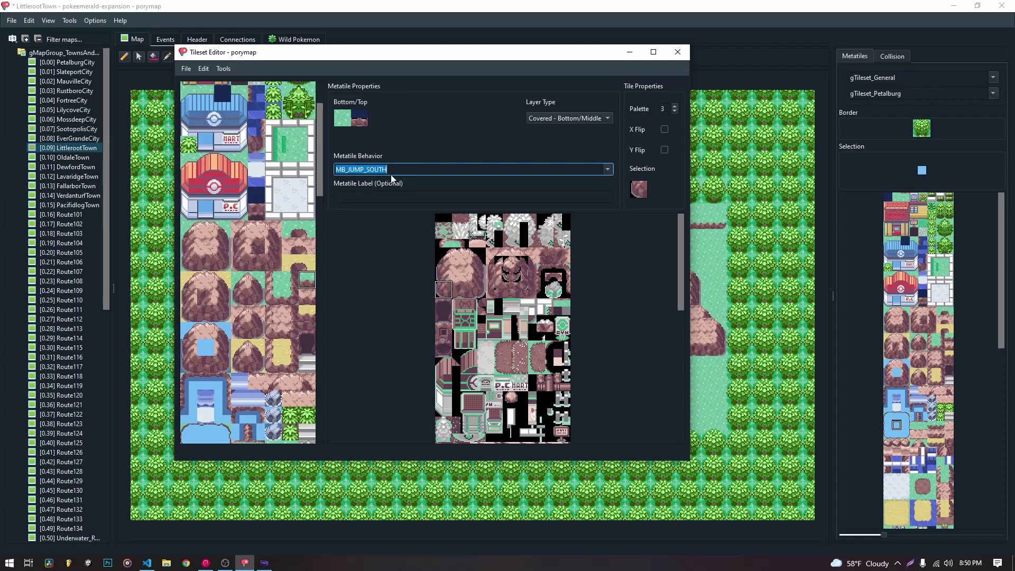
{"action": "left_click", "coordinate": [285, 199]}
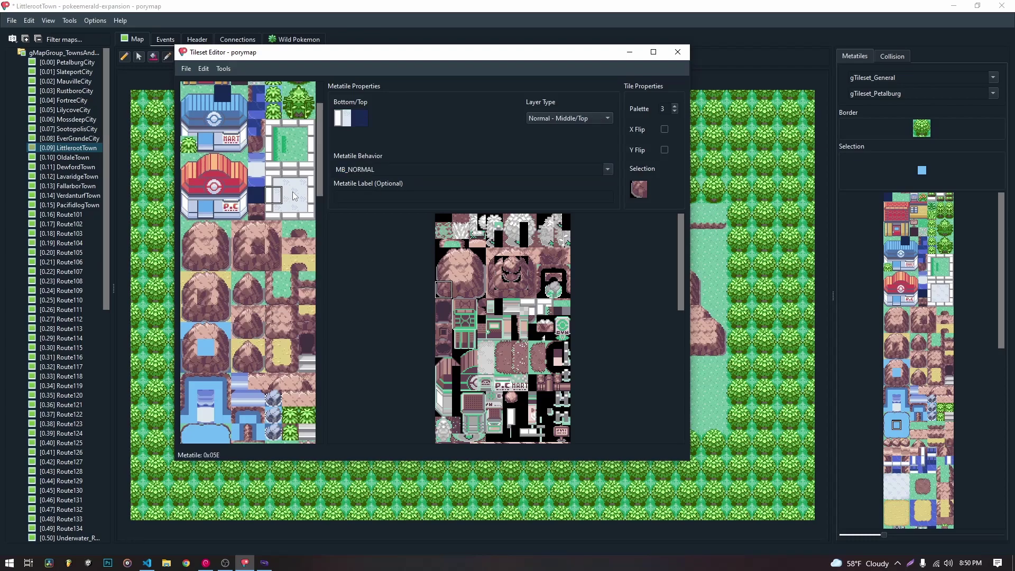
{"action": "left_click", "coordinate": [294, 144]}
{"action": "left_click", "coordinate": [307, 144]}
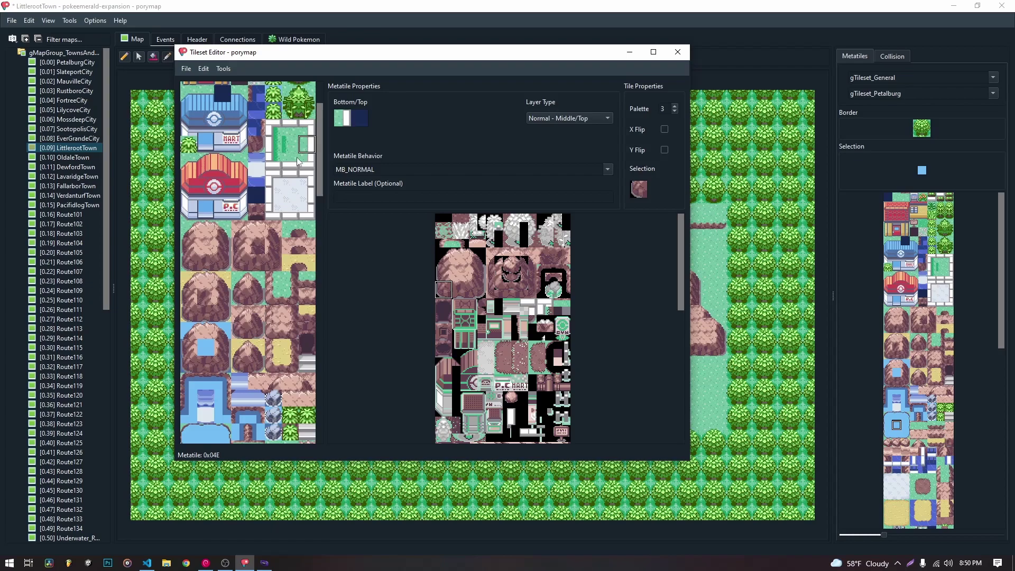
{"action": "left_click", "coordinate": [285, 163]}
{"action": "left_click", "coordinate": [225, 172]}
{"action": "left_click", "coordinate": [213, 160]}
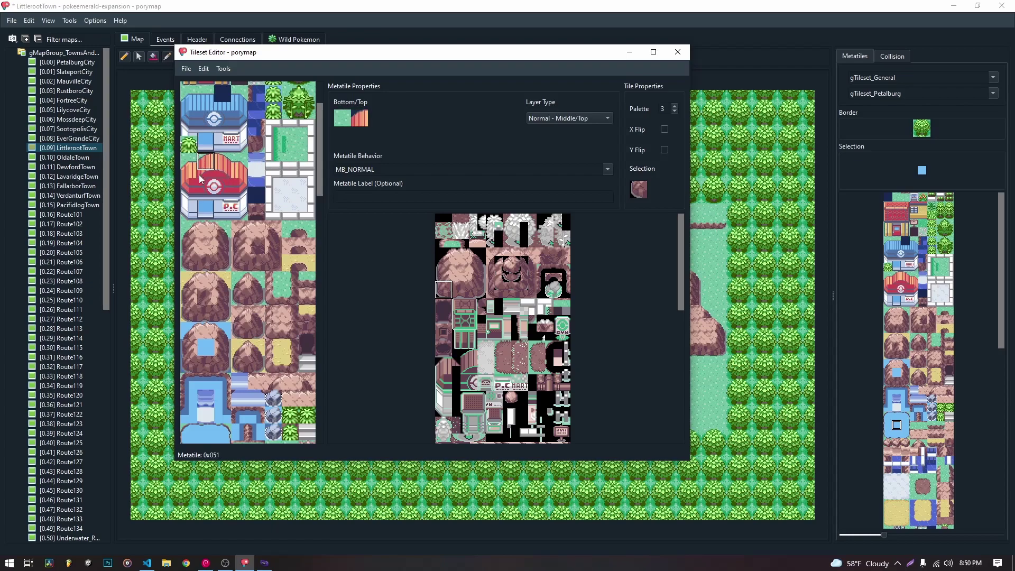
{"action": "left_click", "coordinate": [200, 176]}
{"action": "left_click", "coordinate": [243, 182]}
{"action": "left_click", "coordinate": [307, 279]}
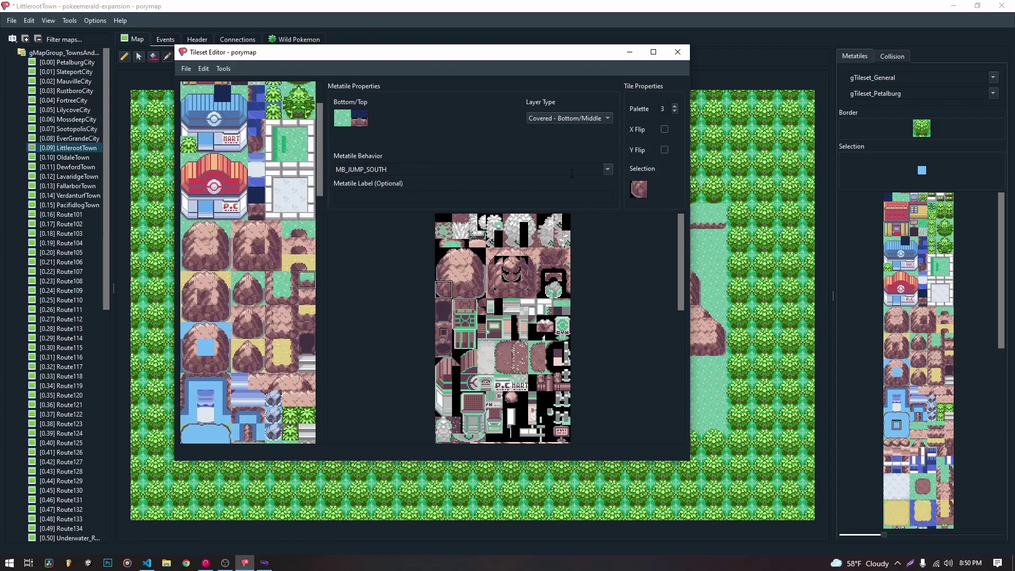
{"action": "left_click", "coordinate": [273, 280]}
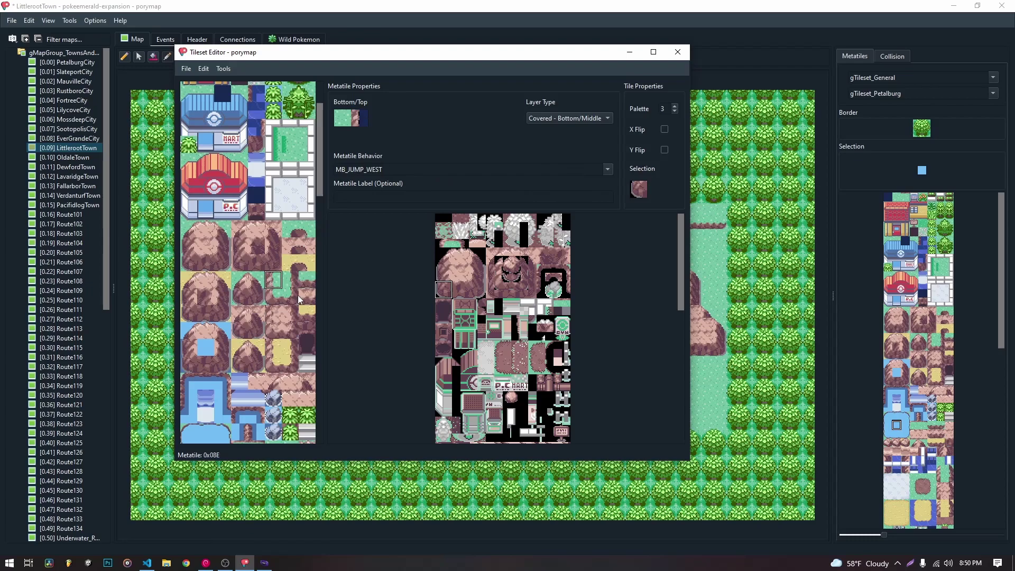
{"action": "left_click", "coordinate": [292, 281]}
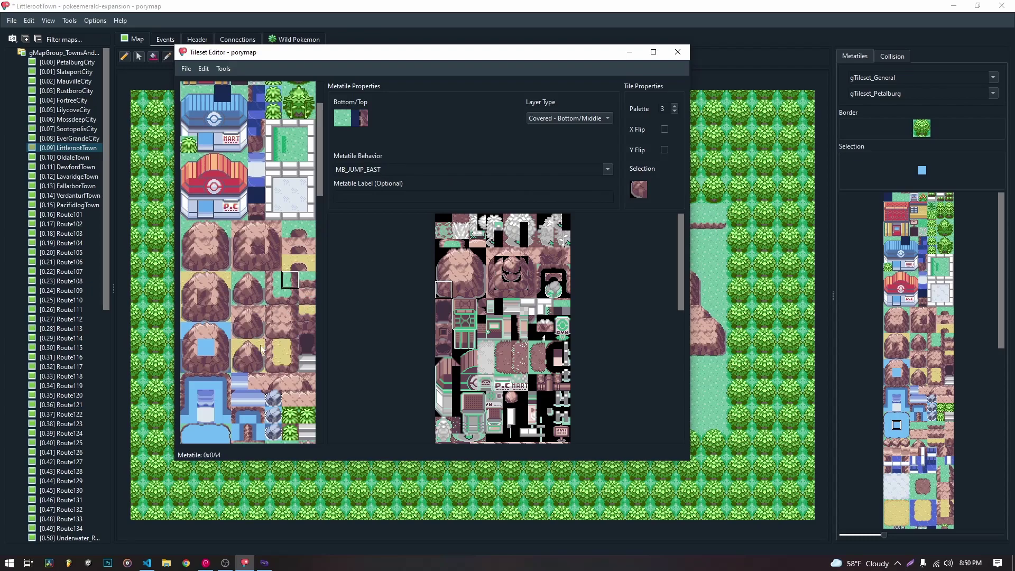
{"action": "scroll", "coordinate": [320, 164], "scroll_direction": "down", "scroll_amount": 3}
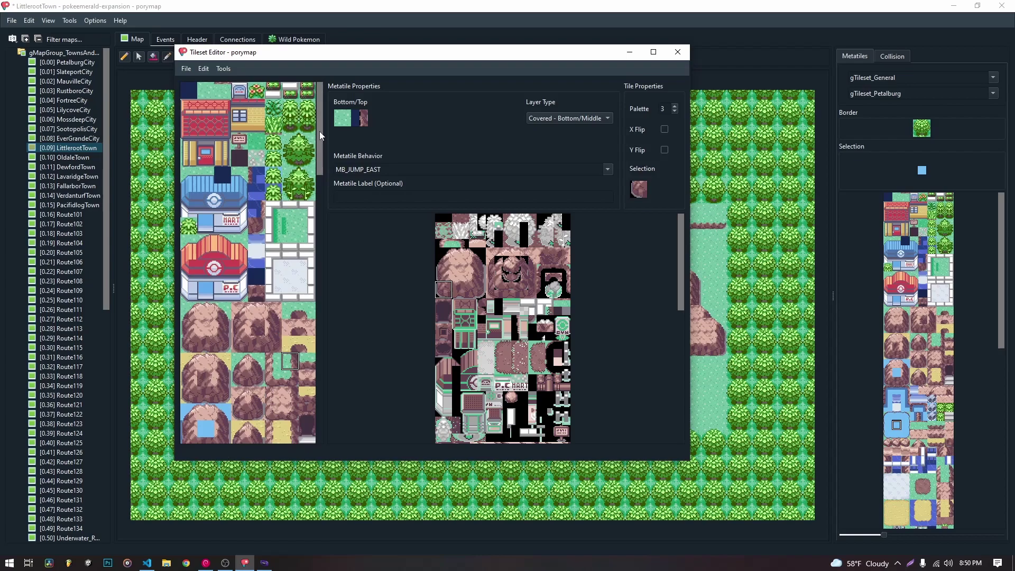
{"action": "scroll", "coordinate": [314, 205], "scroll_direction": "down", "scroll_amount": 2}
{"action": "left_click", "coordinate": [206, 271]}
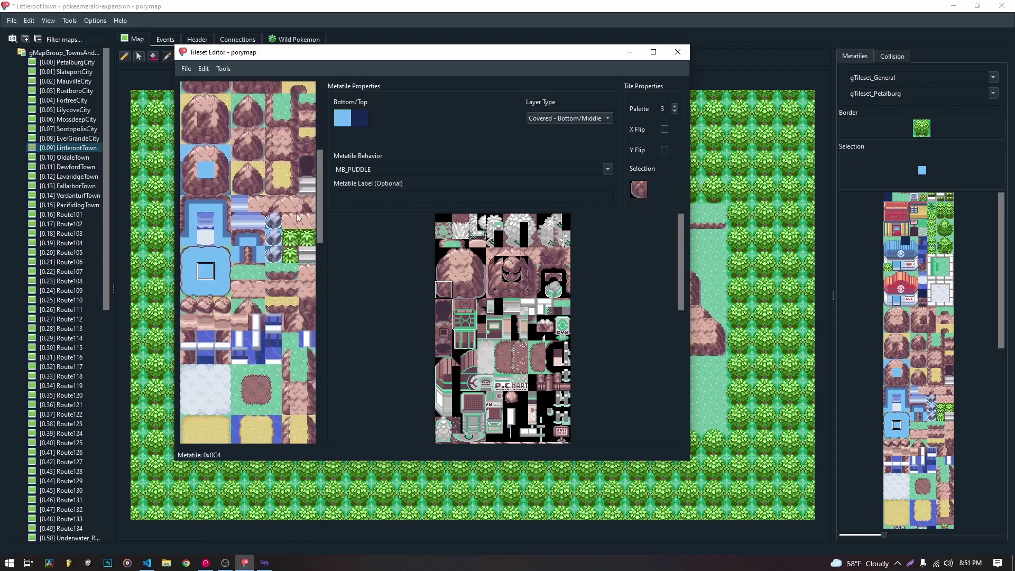
{"action": "left_click", "coordinate": [189, 254]}
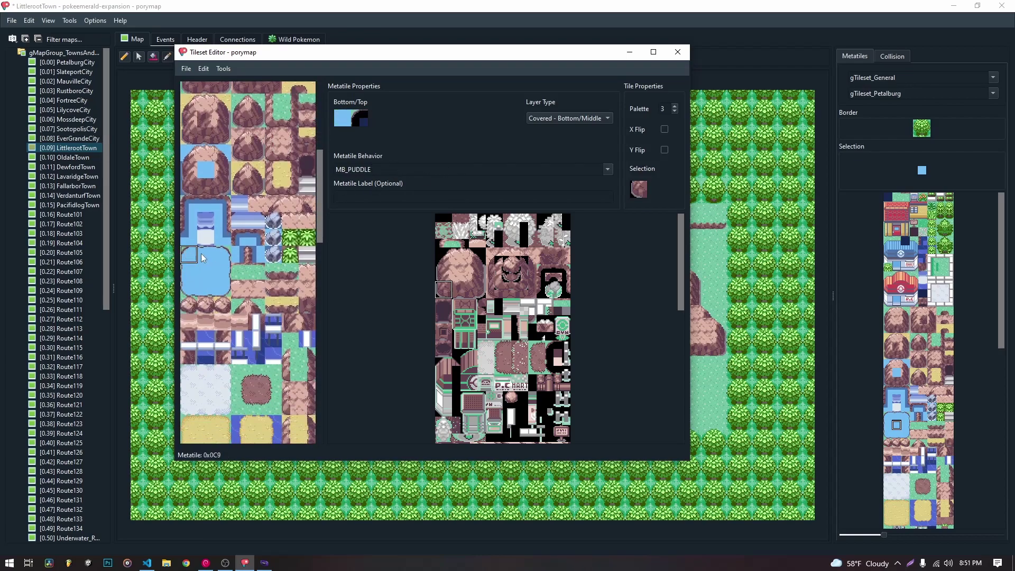
{"action": "left_click", "coordinate": [206, 254]}
{"action": "left_click", "coordinate": [223, 254]}
{"action": "left_click", "coordinate": [223, 271]}
{"action": "left_click", "coordinate": [223, 288]}
{"action": "left_click", "coordinate": [188, 288]}
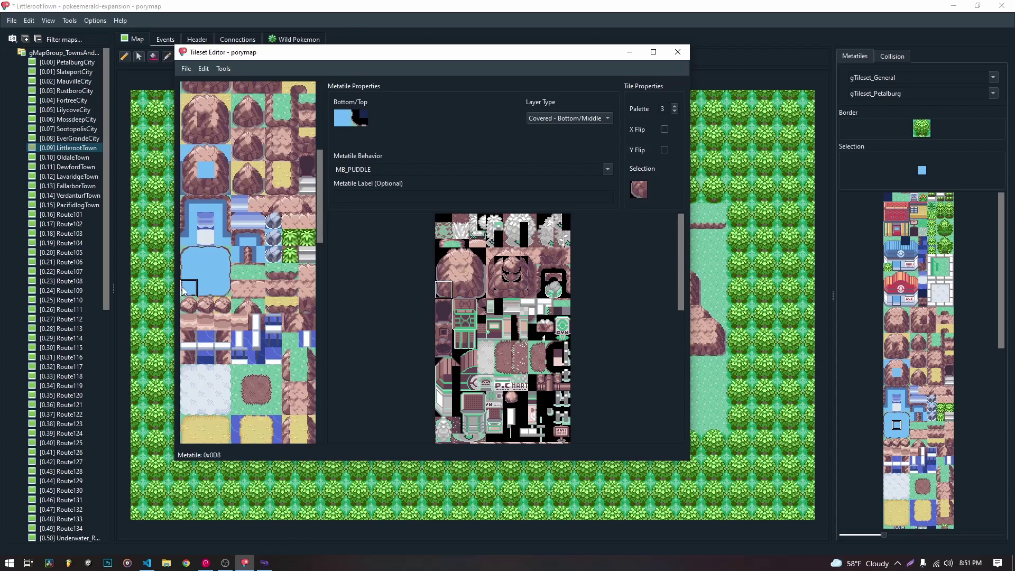
{"action": "left_click", "coordinate": [205, 221]}
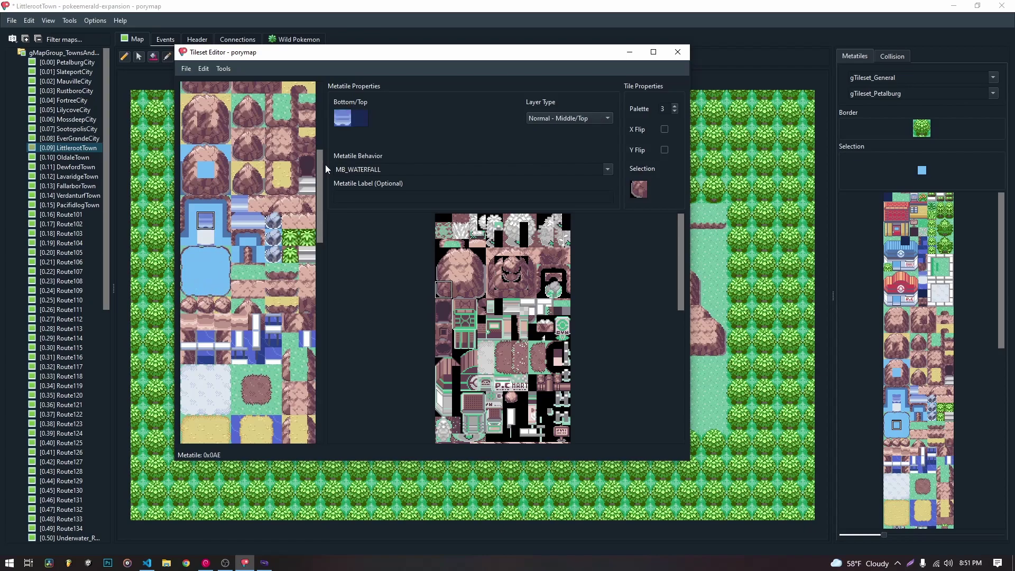
{"action": "scroll", "coordinate": [320, 177], "scroll_direction": "down", "scroll_amount": 1}
{"action": "scroll", "coordinate": [319, 186], "scroll_direction": "down", "scroll_amount": 6}
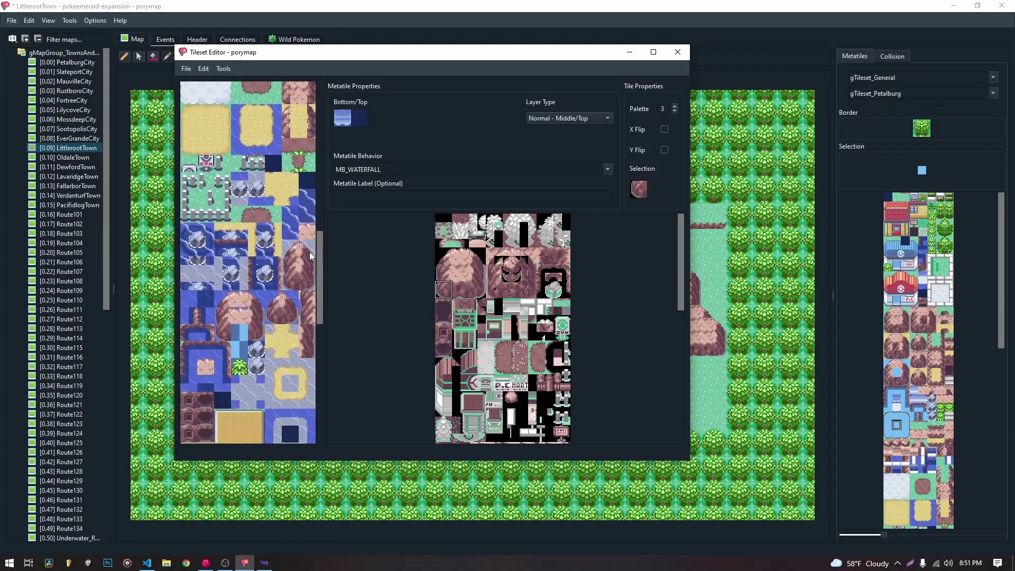
{"action": "left_click", "coordinate": [290, 212]}
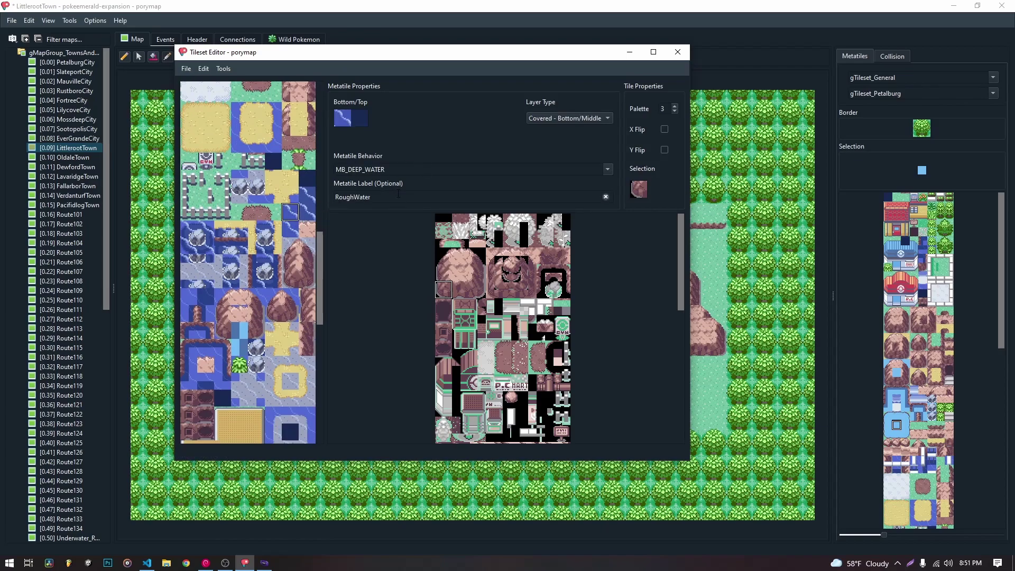
{"action": "left_click_drag", "start_coordinate": [317, 254], "coordinate": [312, 199]}
{"action": "left_click", "coordinate": [188, 293]}
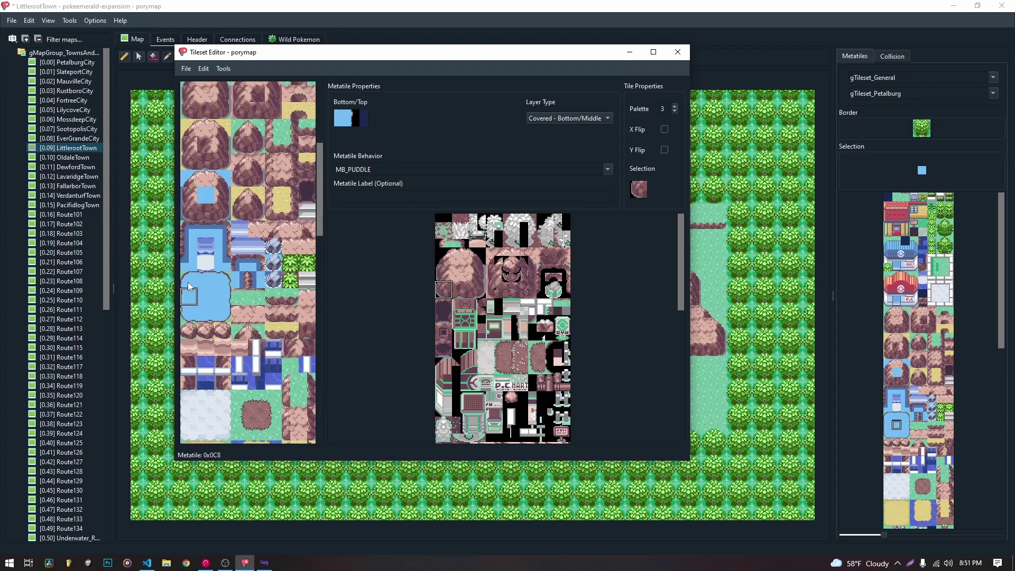
{"action": "mouse_move", "coordinate": [189, 283]}
{"action": "left_mouse_down"}
{"action": "mouse_move", "coordinate": [219, 275]}
{"action": "mouse_move", "coordinate": [219, 299]}
{"action": "mouse_move", "coordinate": [192, 300]}
{"action": "mouse_move", "coordinate": [193, 285]}
{"action": "left_mouse_up"}
{"action": "left_click_drag", "start_coordinate": [319, 197], "coordinate": [323, 123]}
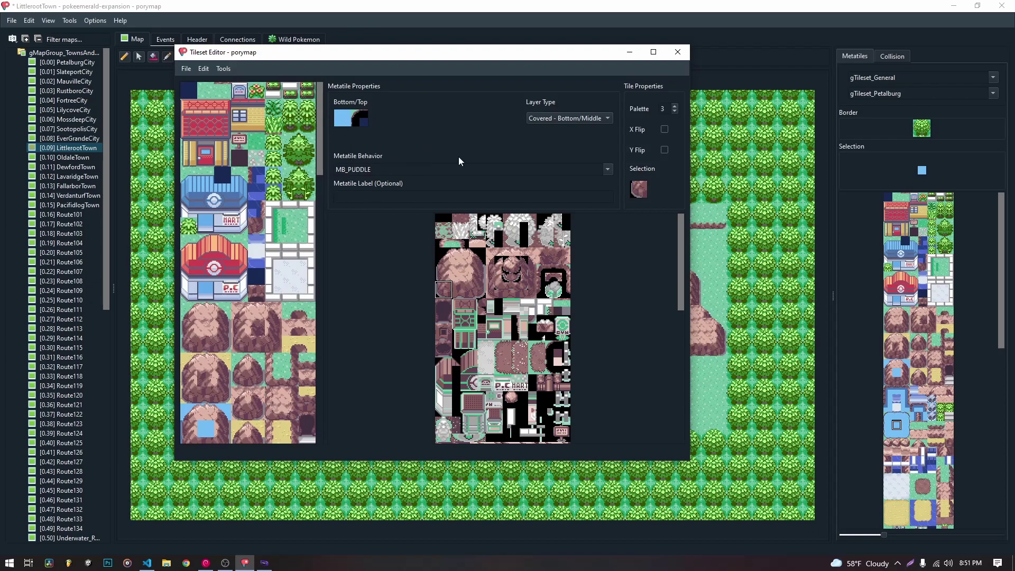
{"action": "left_click", "coordinate": [272, 108]}
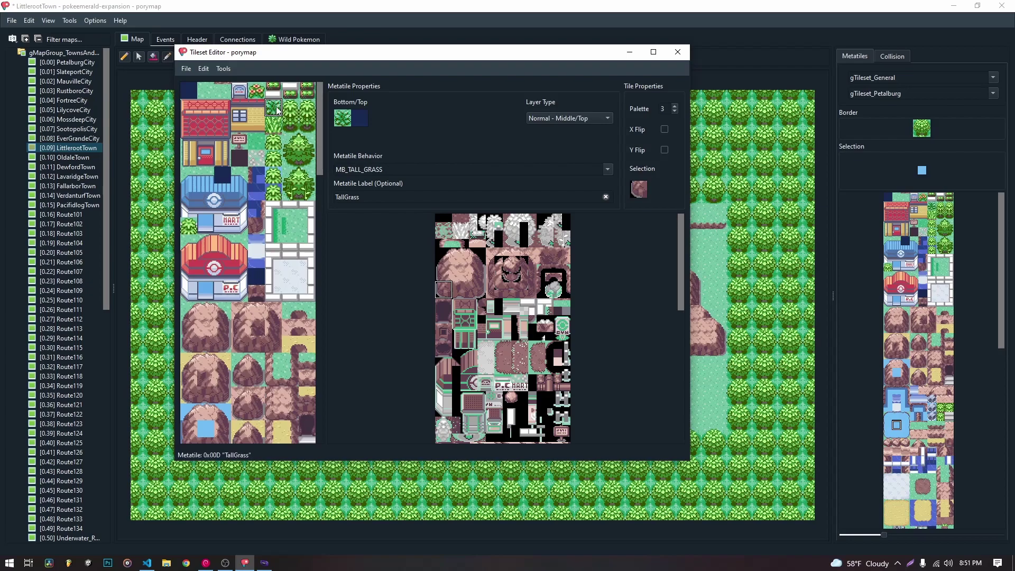
{"action": "left_click_drag", "start_coordinate": [336, 170], "coordinate": [437, 170]}
{"action": "left_click", "coordinate": [367, 199]}
Pick the RockWall_GrassBase metatile from the map, comparing it with the existing south-ledge metatile
{"action": "double_click", "coordinate": [367, 200]}
{"action": "mouse_move", "coordinate": [320, 155]}
{"action": "left_mouse_down"}
{"action": "mouse_move", "coordinate": [330, 315]}
{"action": "mouse_move", "coordinate": [329, 165]}
{"action": "left_mouse_up"}
{"action": "left_click_drag", "start_coordinate": [412, 61], "coordinate": [314, 70]}
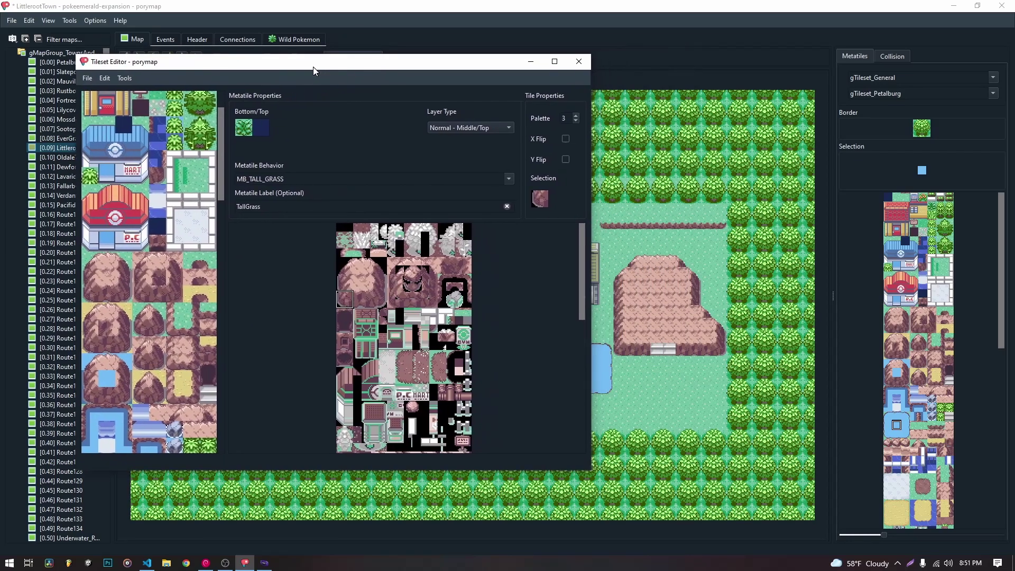
{"action": "right_click", "coordinate": [632, 352]}
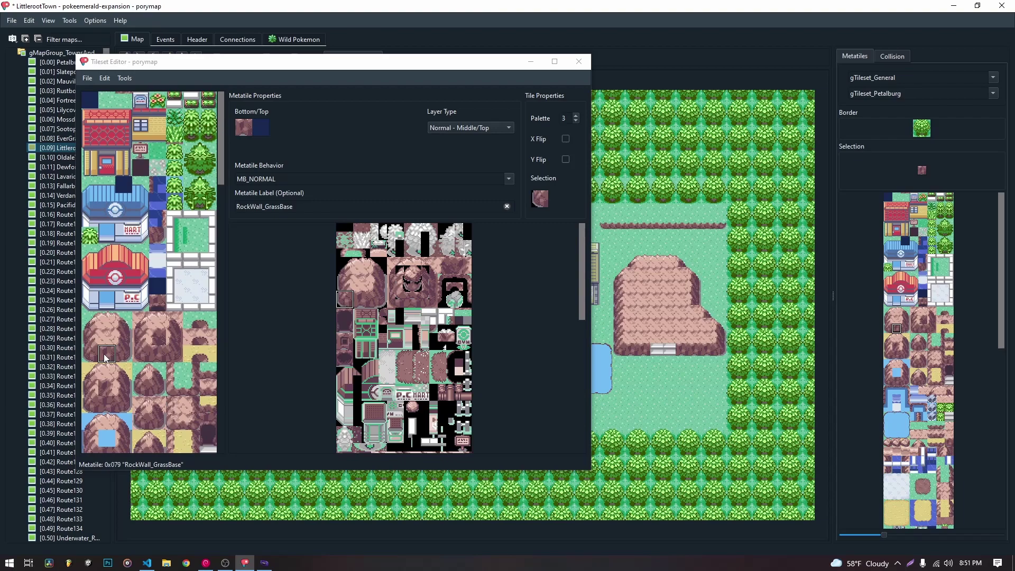
{"action": "left_click", "coordinate": [208, 370]}
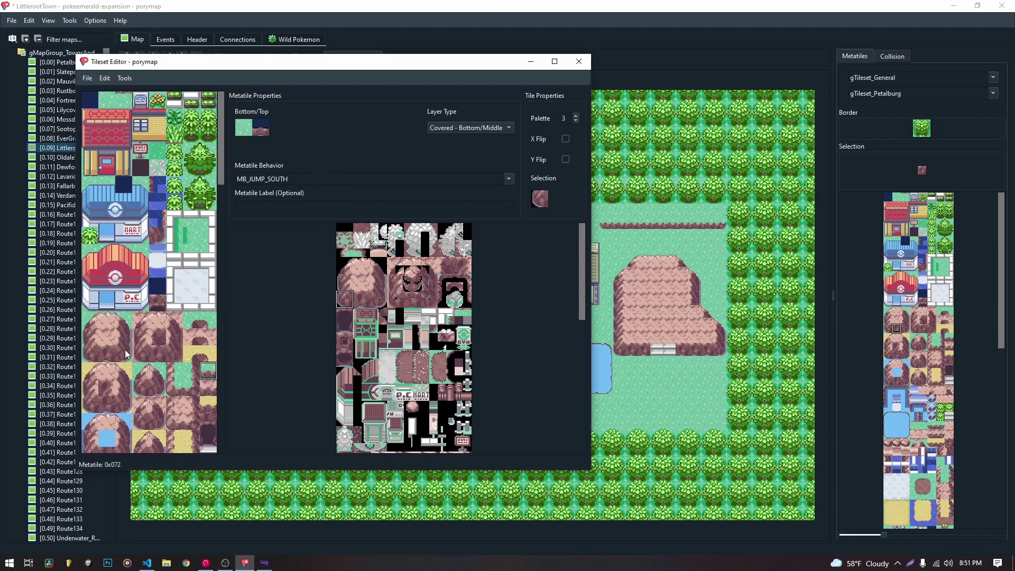
{"action": "left_click", "coordinate": [109, 353]}
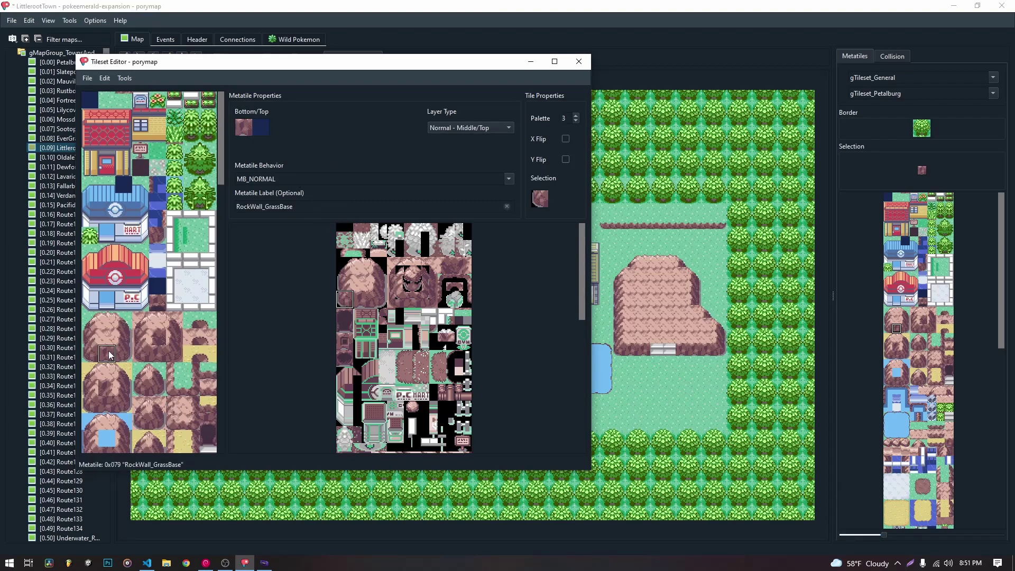
Change RockWall_GrassBase's behavior from MB_NORMAL to MB_JUMP_SOUTH
{"action": "left_click", "coordinate": [509, 179]}
{"action": "left_click", "coordinate": [410, 188]}
{"action": "left_click_drag", "start_coordinate": [276, 179], "coordinate": [249, 179]}
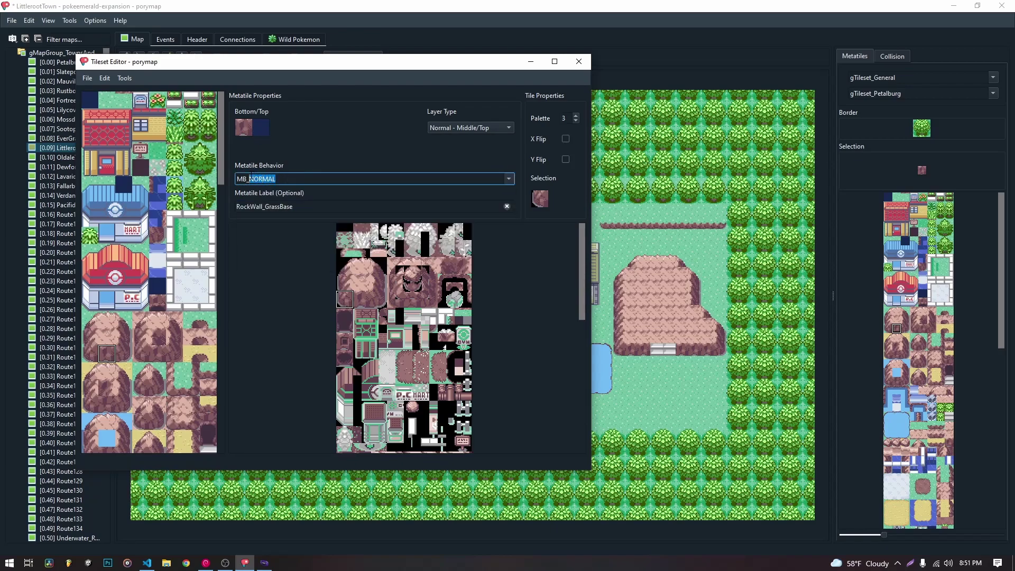
{"action": "type", "text": "J"}
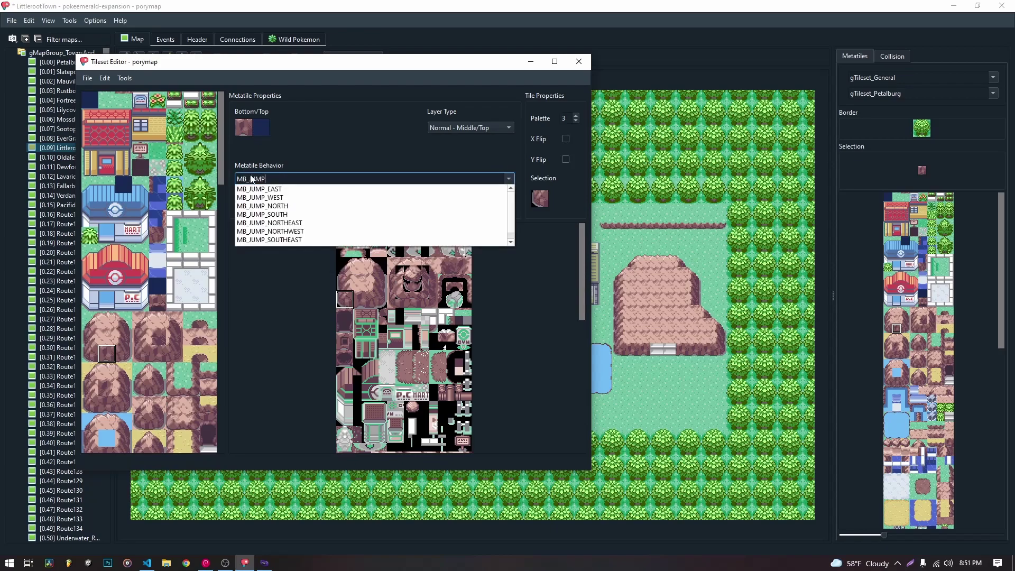
{"action": "type", "text": "UMP"}
{"action": "left_click", "coordinate": [258, 214]}
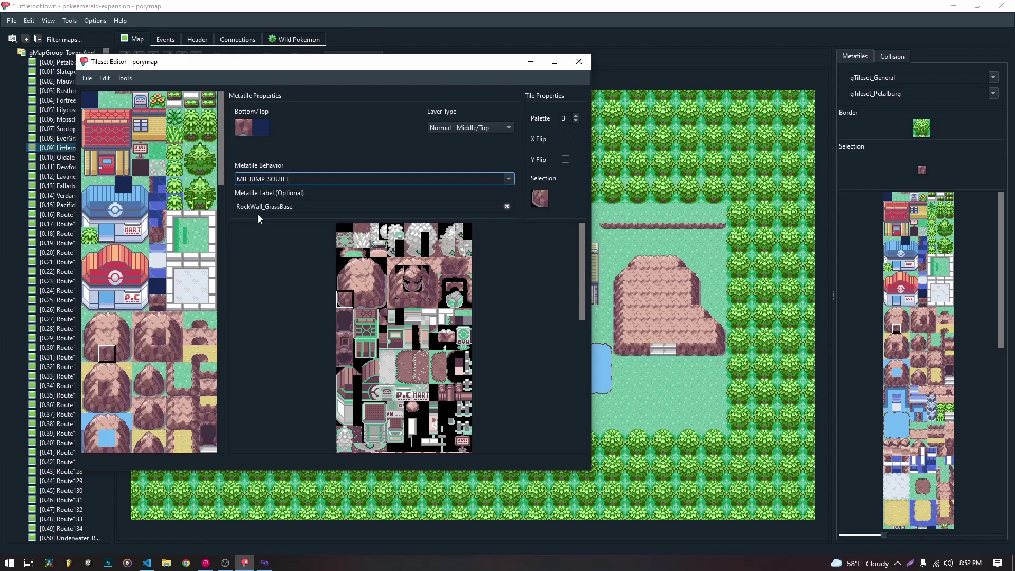
{"action": "scroll", "coordinate": [221, 163], "scroll_direction": "down", "scroll_amount": 1}
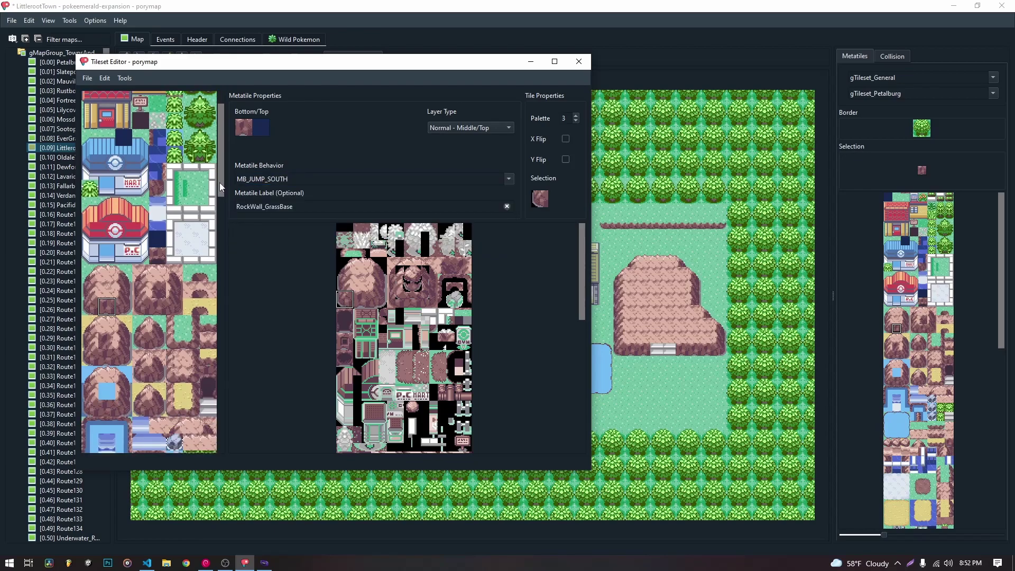
Inspect the door, Poké Center door and Mart door metatiles
{"action": "scroll", "coordinate": [220, 182], "scroll_direction": "up", "scroll_amount": 1}
{"action": "left_click", "coordinate": [107, 168]}
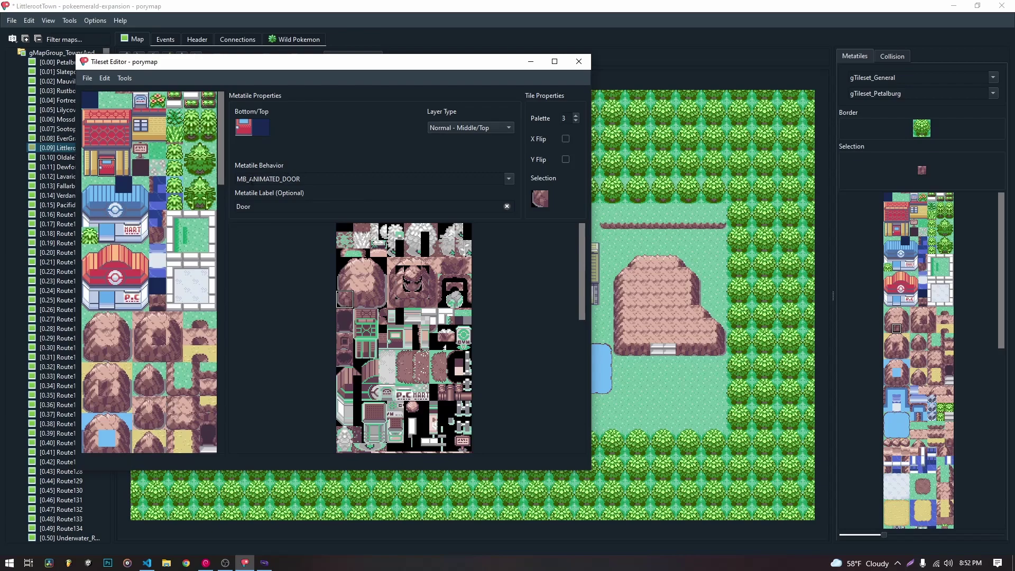
{"action": "left_click", "coordinate": [107, 302]}
{"action": "left_click", "coordinate": [107, 233]}
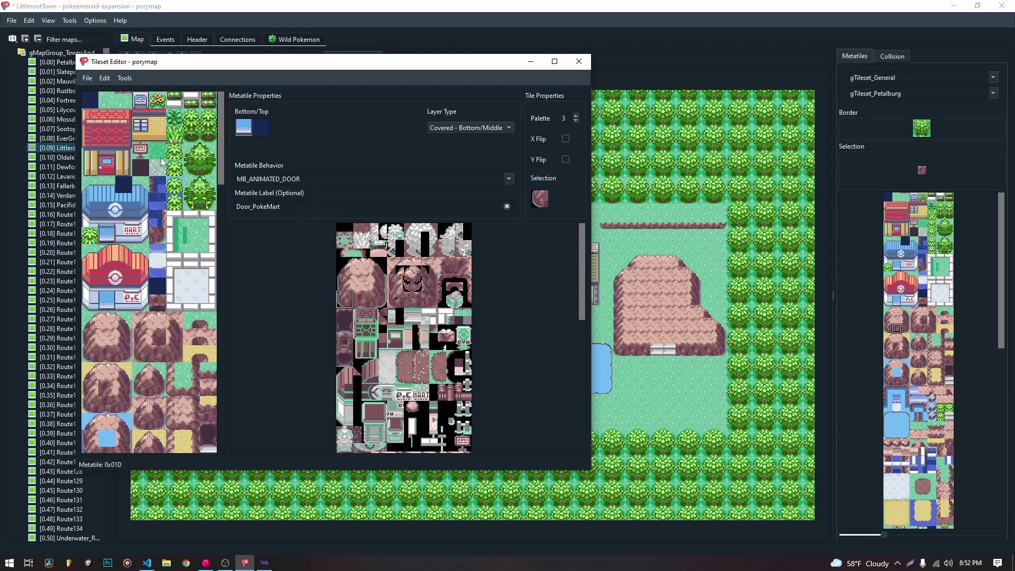
Change the LongGrass metatile's behavior from MB_LONG_GRASS to MB_AQUA_HIDEOUT_WARP
{"action": "left_click", "coordinate": [176, 135]}
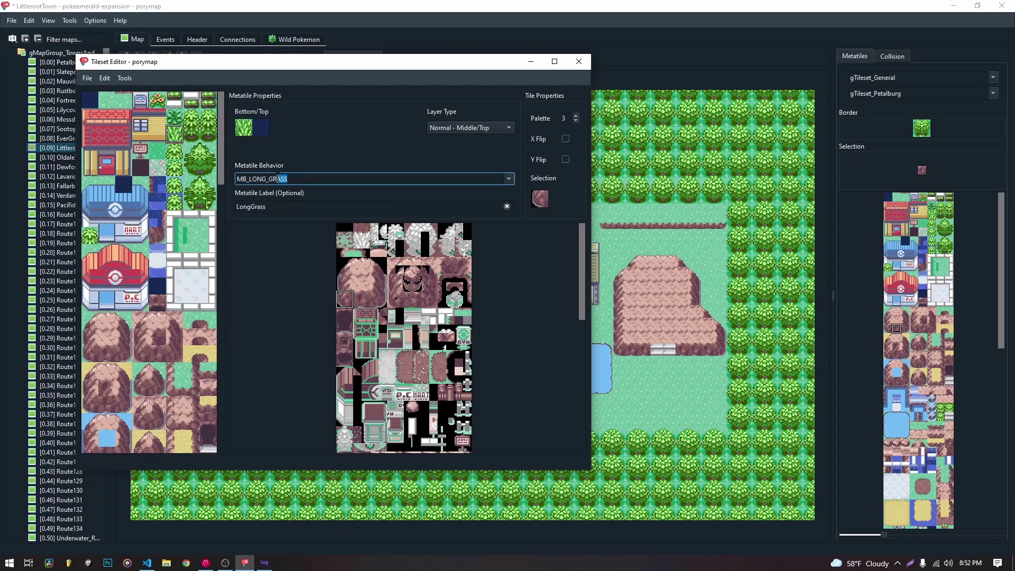
{"action": "double_click", "coordinate": [251, 178]}
{"action": "left_click", "coordinate": [249, 179]}
{"action": "key", "text": "shift+End"}
{"action": "type", "text": "AQUA"}
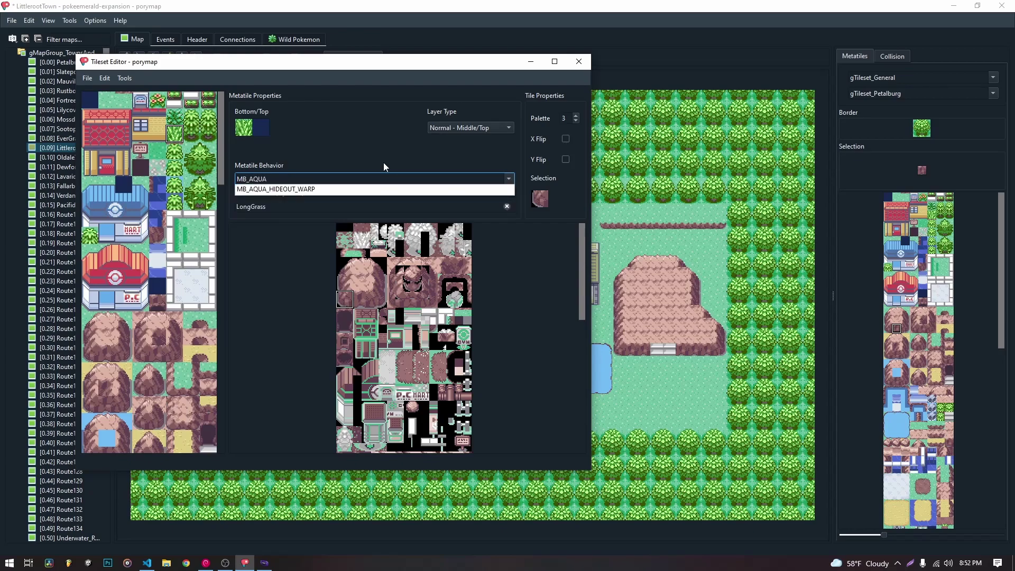
{"action": "left_click", "coordinate": [366, 189]}
{"action": "left_click", "coordinate": [345, 149]}
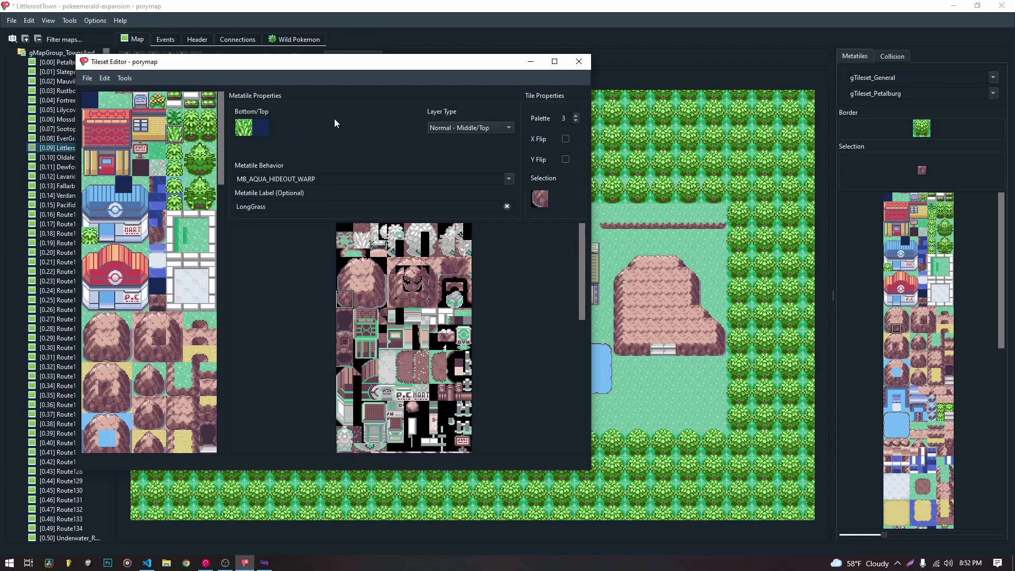
{"action": "left_click", "coordinate": [91, 81]}
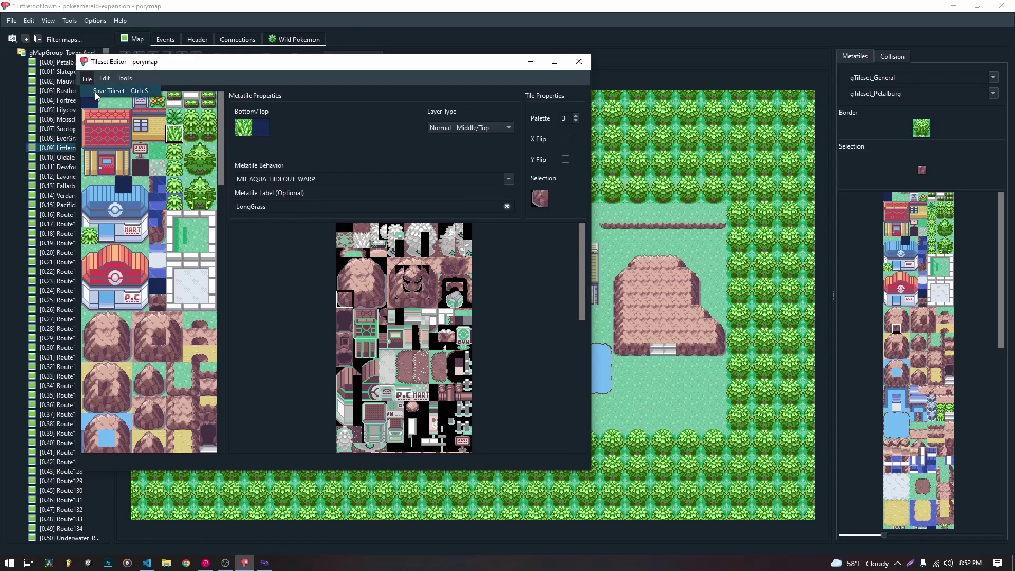
Save both tilesets, close the Tileset Editor, and paint a long-grass tile west of the pond
{"action": "left_click", "coordinate": [95, 91]}
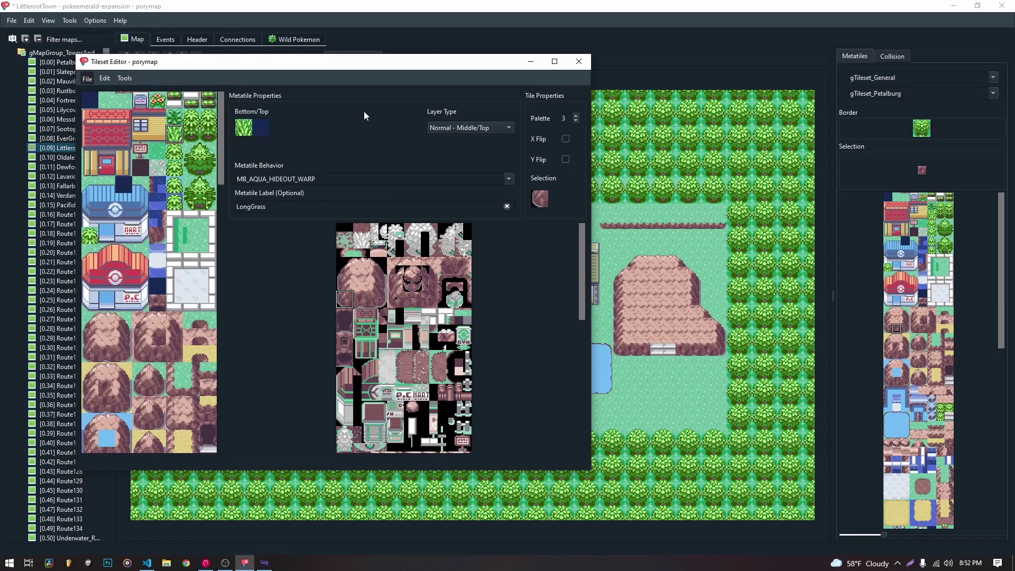
{"action": "left_click", "coordinate": [580, 61]}
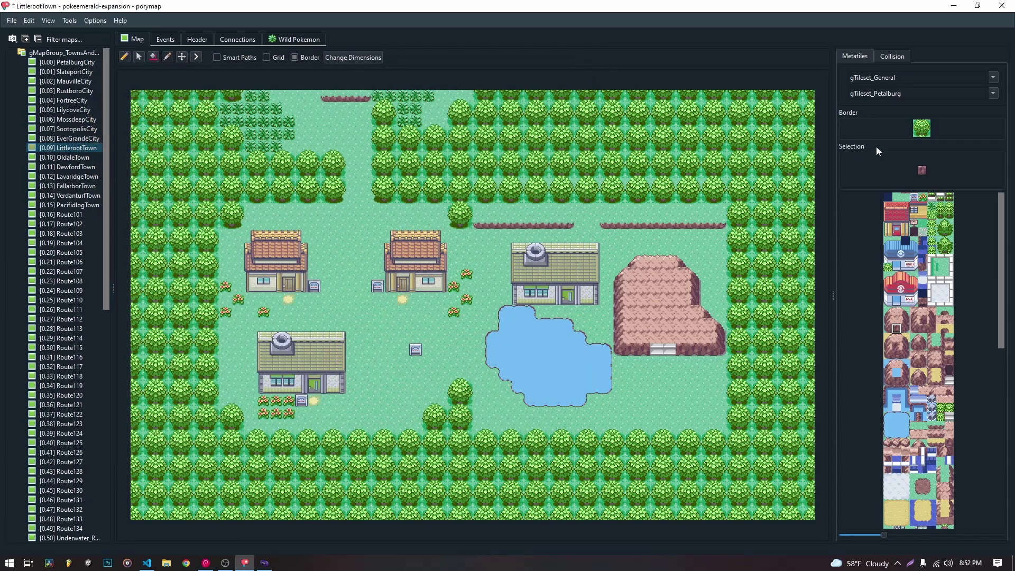
{"action": "left_click", "coordinate": [931, 214]}
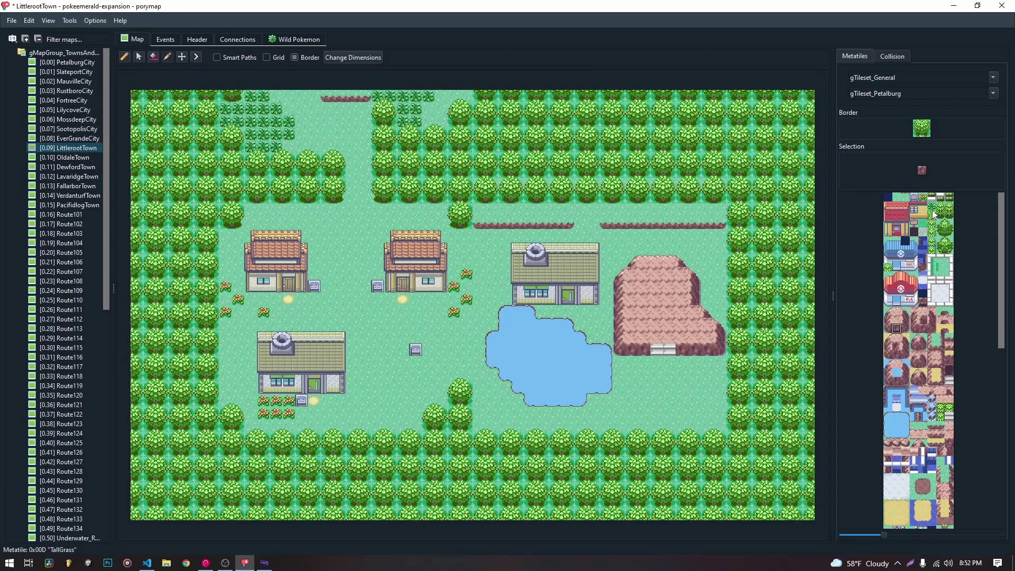
{"action": "right_click", "coordinate": [452, 338]}
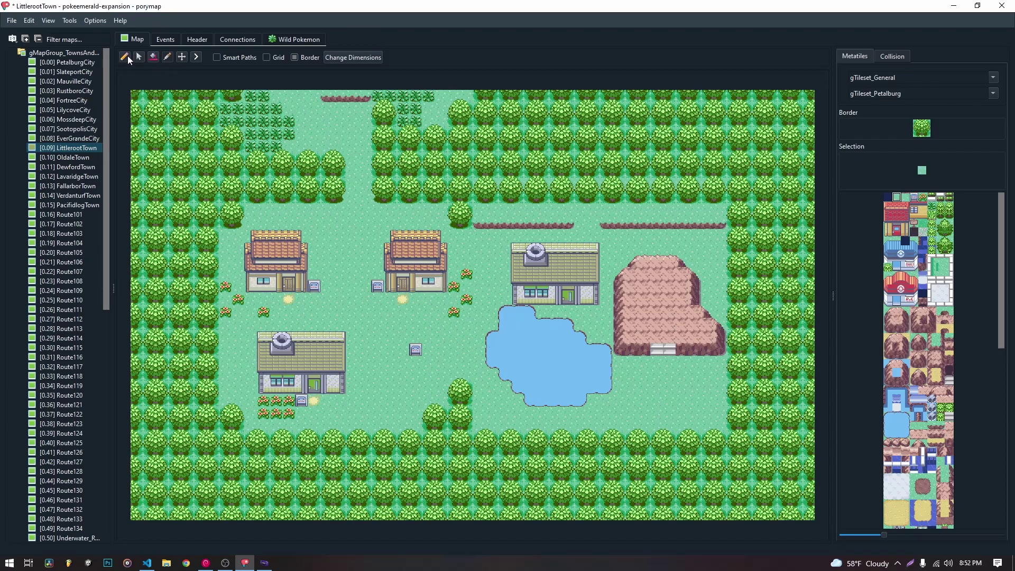
{"action": "left_click", "coordinate": [931, 215]}
{"action": "left_click", "coordinate": [454, 349]}
Add a new warp event and place it at X 18, Y 13
{"action": "left_click", "coordinate": [164, 39]}
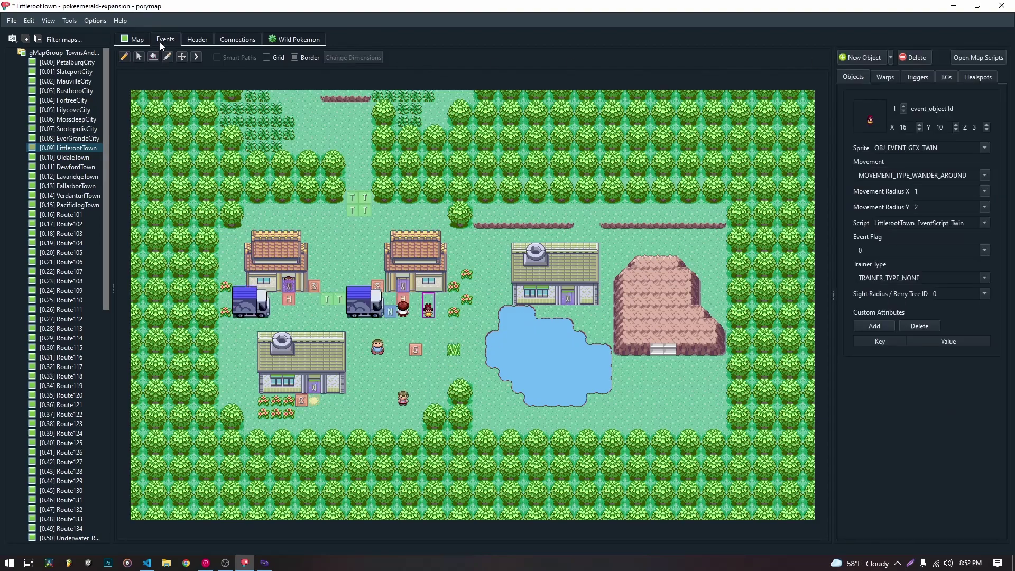
{"action": "left_click", "coordinate": [888, 78]}
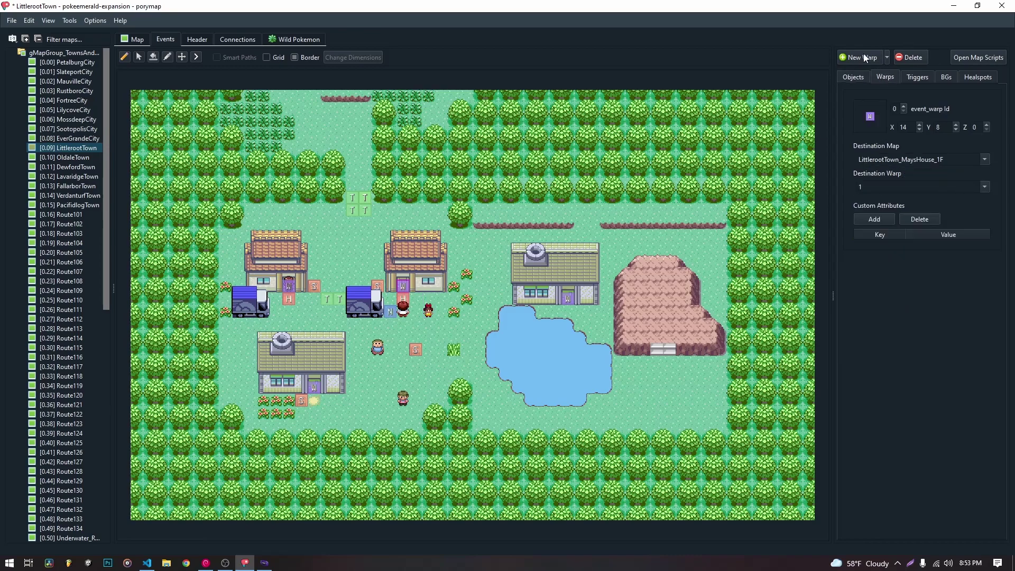
{"action": "left_click", "coordinate": [862, 56]}
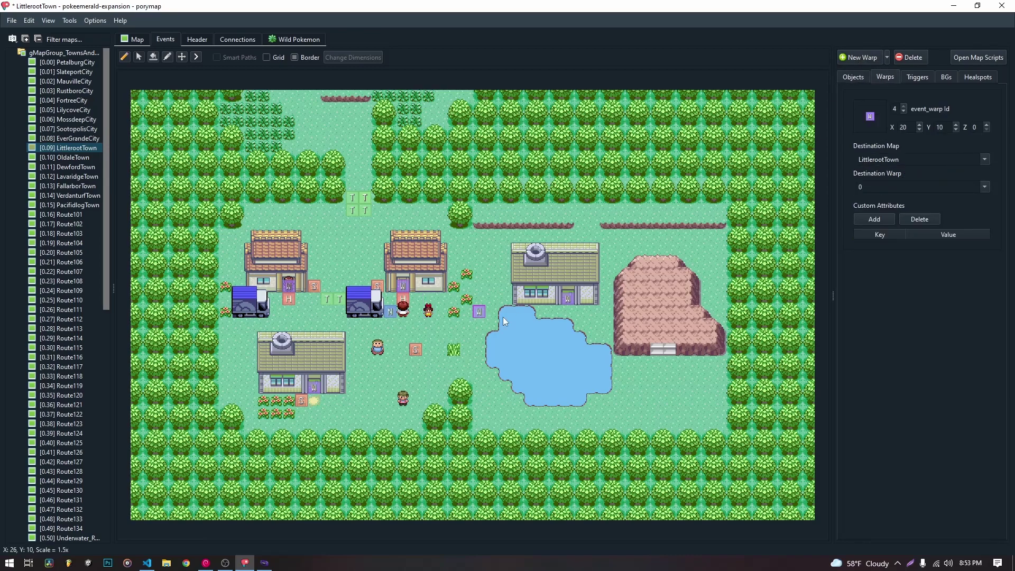
{"action": "left_click_drag", "start_coordinate": [472, 315], "coordinate": [447, 353]}
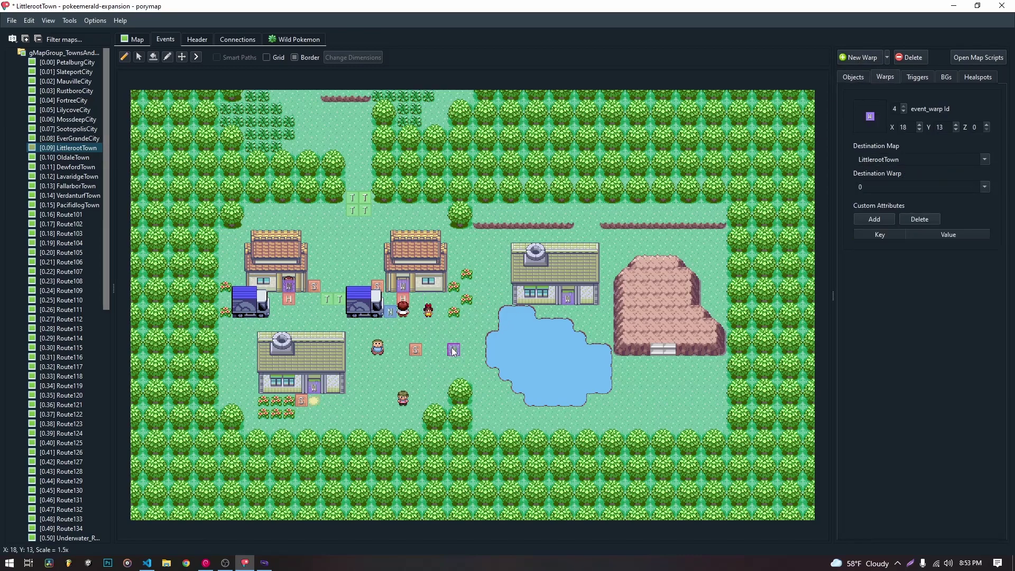
Set the warp's destination map to FortreeCity_DecorationShop
{"action": "left_click", "coordinate": [983, 160]}
{"action": "scroll", "coordinate": [984, 183], "scroll_direction": "down", "scroll_amount": 10}
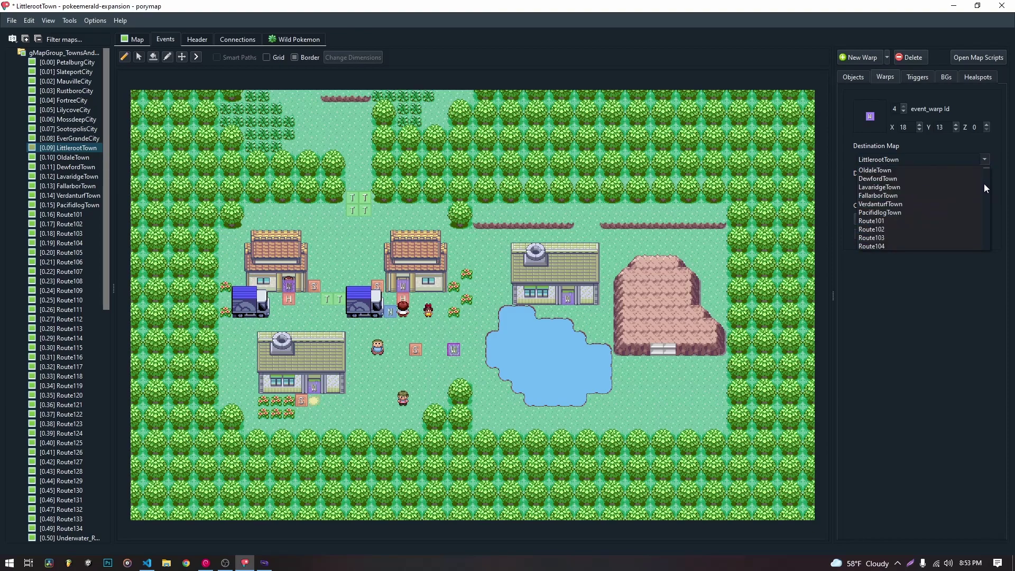
{"action": "scroll", "coordinate": [984, 190], "scroll_direction": "down", "scroll_amount": 20}
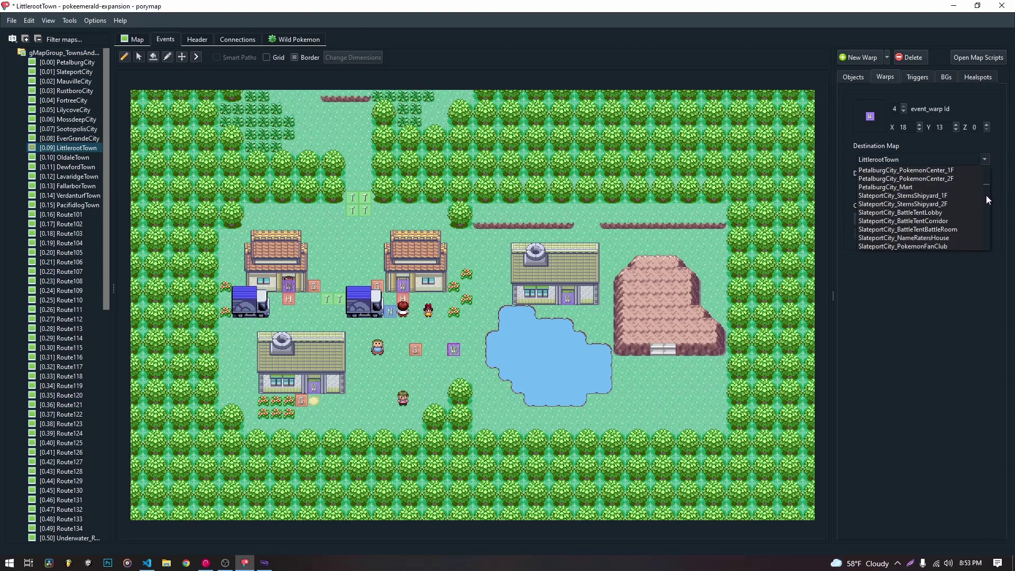
{"action": "scroll", "coordinate": [986, 202], "scroll_direction": "down", "scroll_amount": 14}
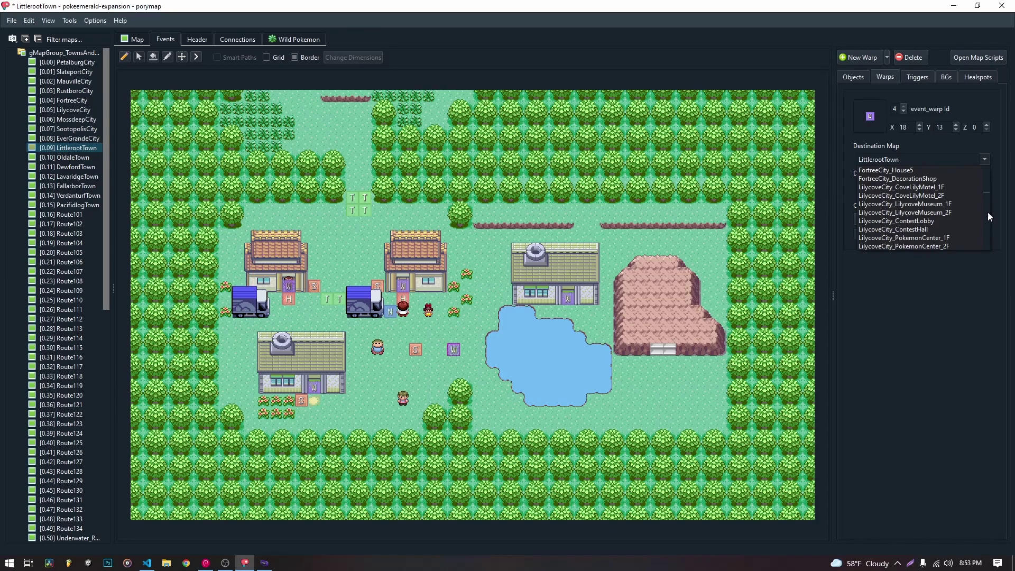
{"action": "left_click", "coordinate": [982, 179]}
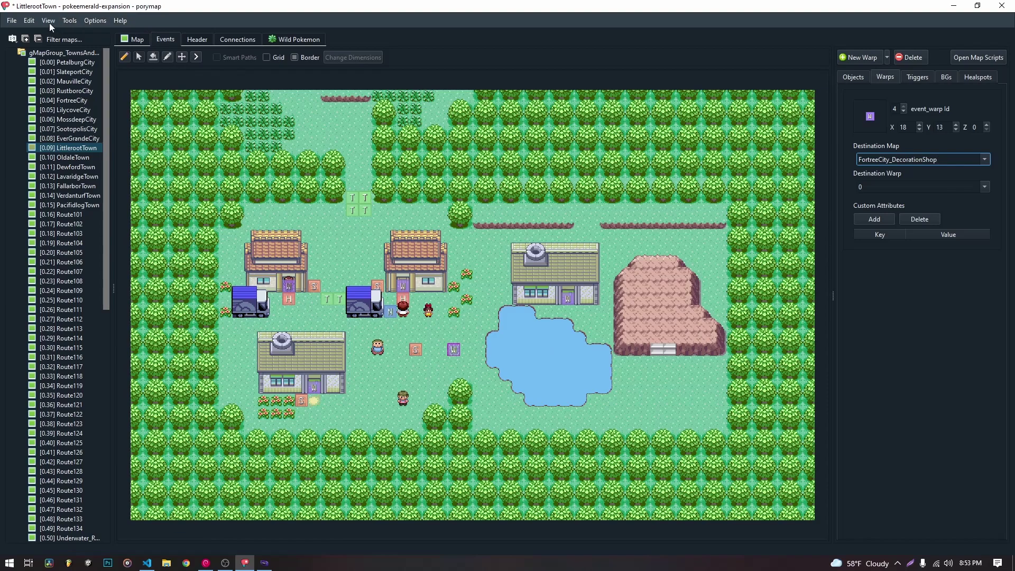
{"action": "left_click", "coordinate": [11, 20]}
Save the Porymap project, run make -j12 in the WSL terminal, and minimise Porymap
{"action": "left_click", "coordinate": [33, 57]}
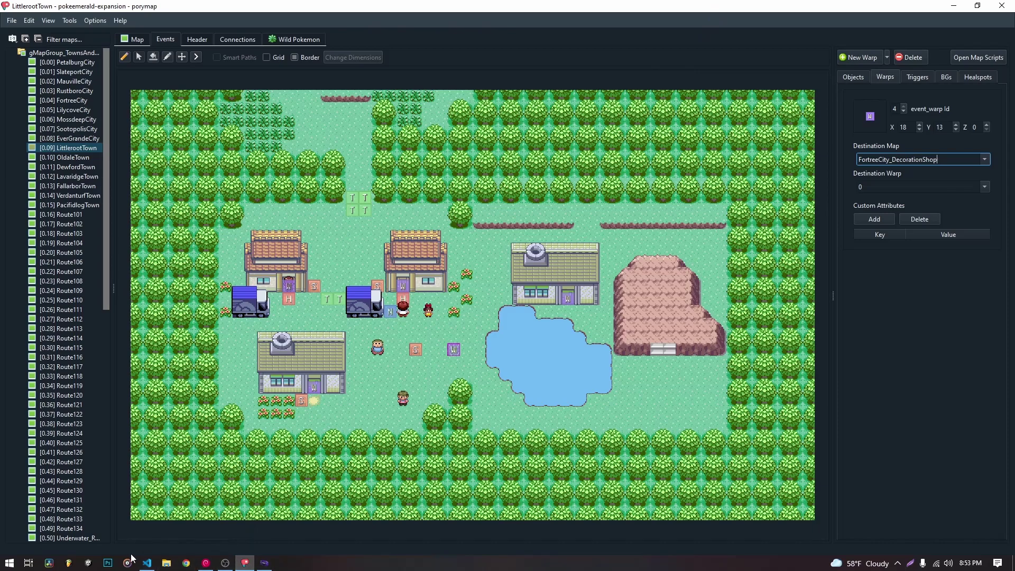
{"action": "left_click", "coordinate": [206, 562]}
{"action": "left_click", "coordinate": [365, 246]}
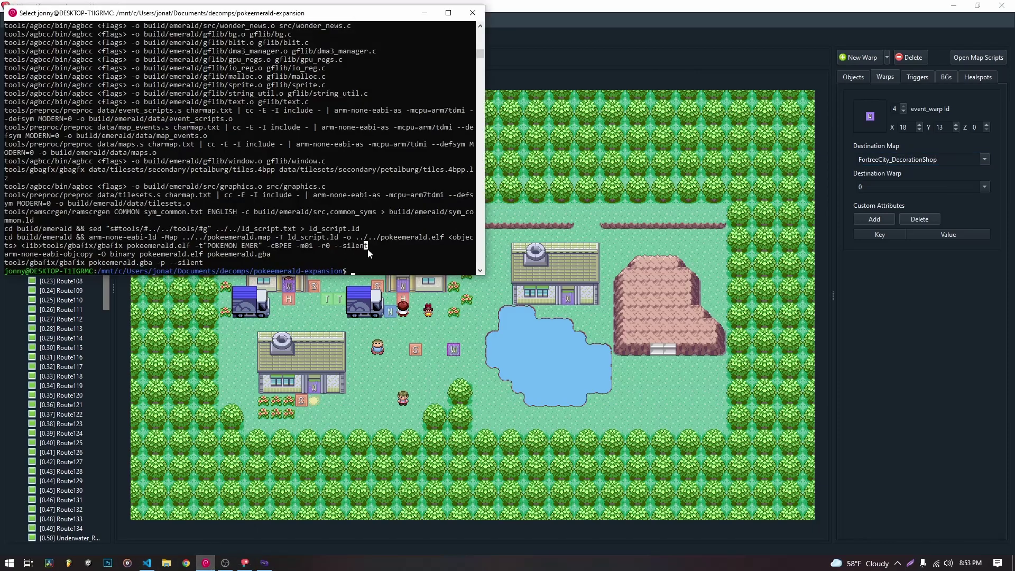
{"action": "type", "text": "make -j12"}
{"action": "key", "text": "Return"}
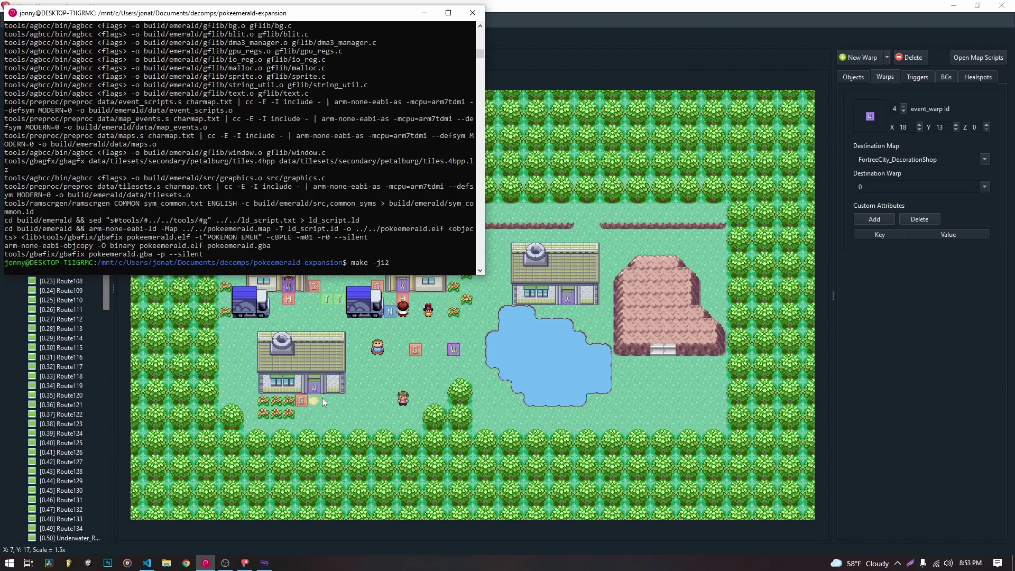
{"action": "left_click", "coordinate": [953, 8]}
{"action": "left_click", "coordinate": [953, 8]}
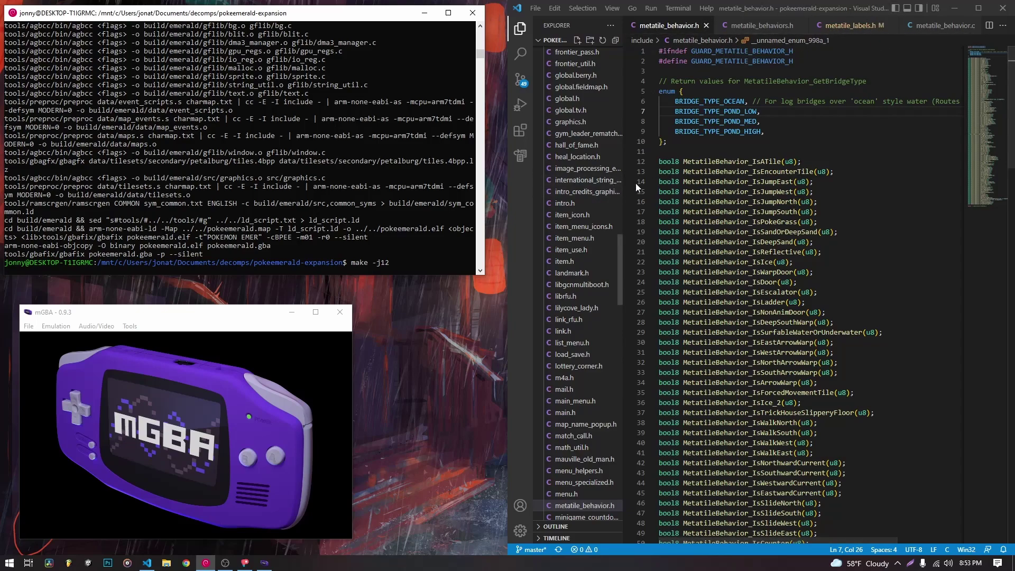
Focus VS Code, collapse the include folder, and switch to the metatile_behavior.c tab
{"action": "left_click", "coordinate": [617, 177]}
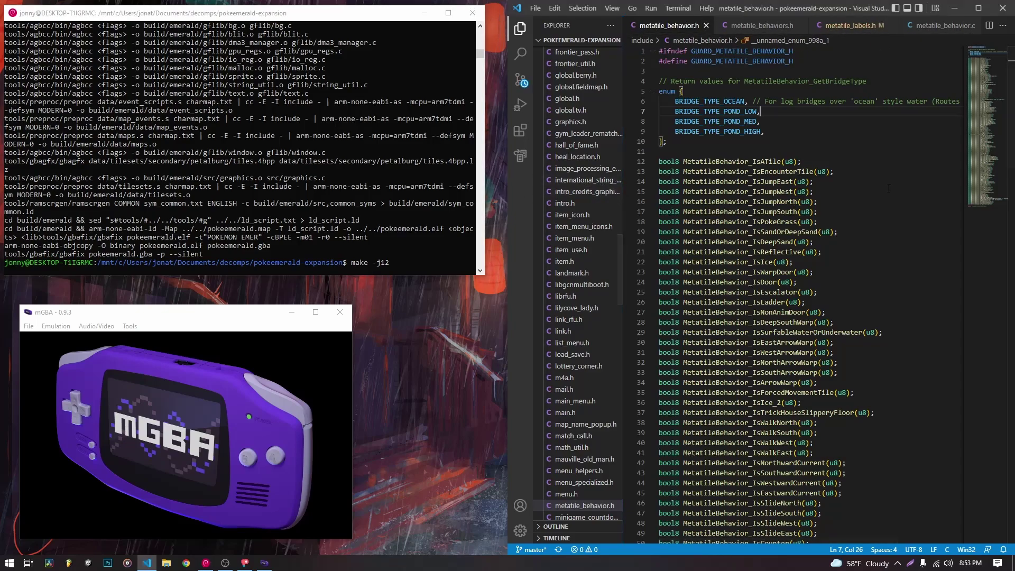
{"action": "scroll", "coordinate": [617, 189], "scroll_direction": "up", "scroll_amount": 15}
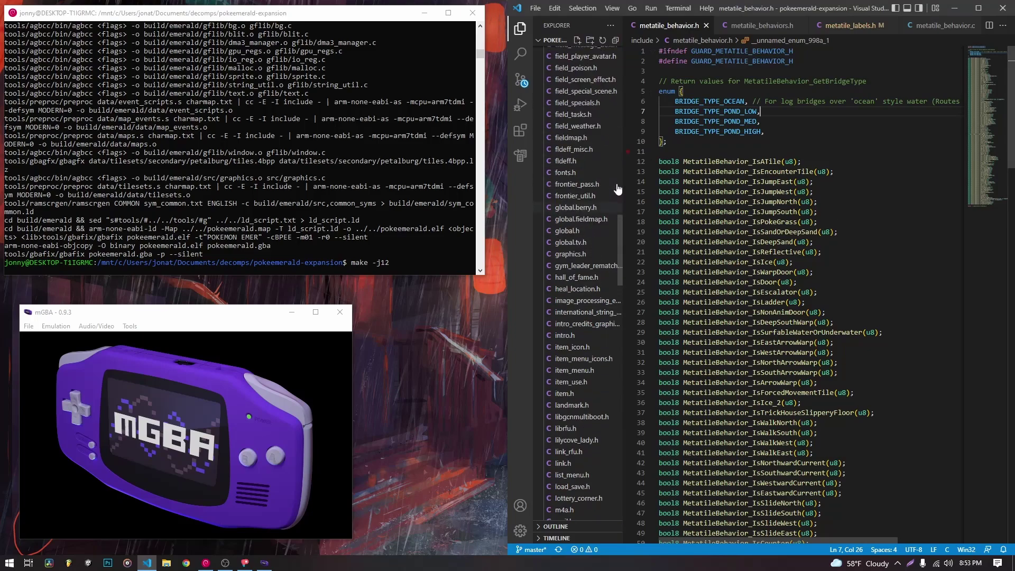
{"action": "scroll", "coordinate": [616, 189], "scroll_direction": "up", "scroll_amount": 20}
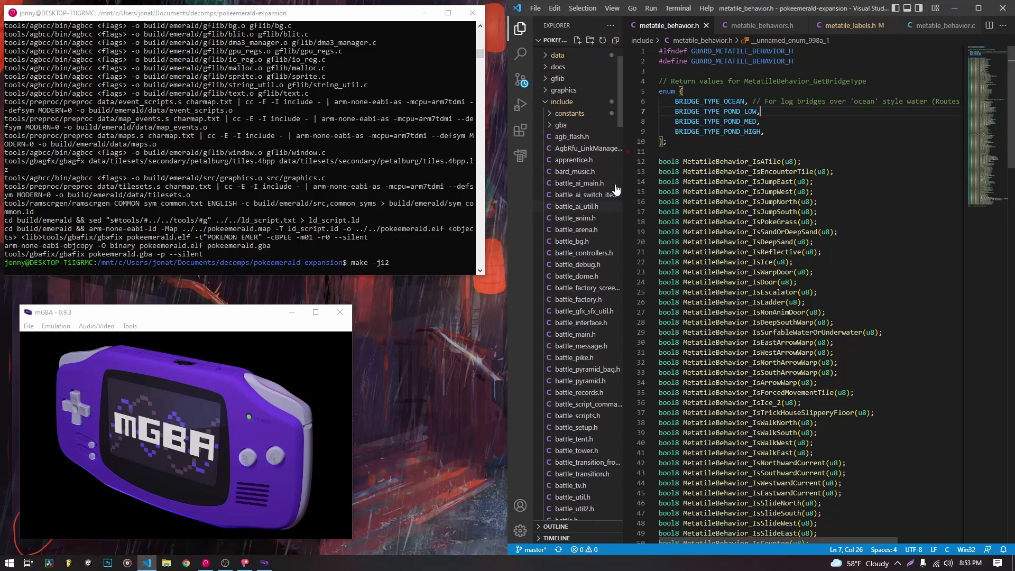
{"action": "left_click", "coordinate": [553, 169]}
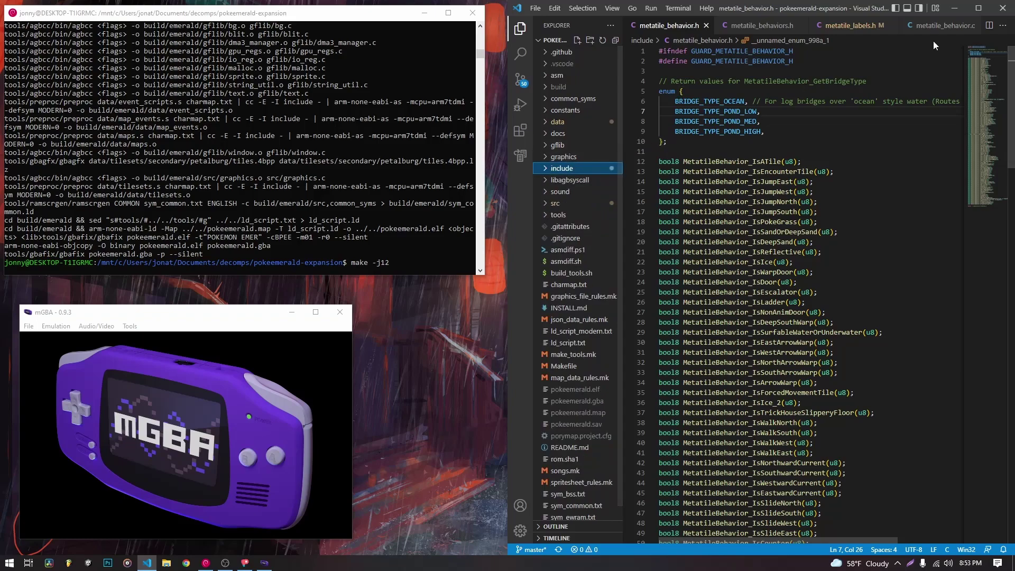
{"action": "left_click", "coordinate": [941, 25]}
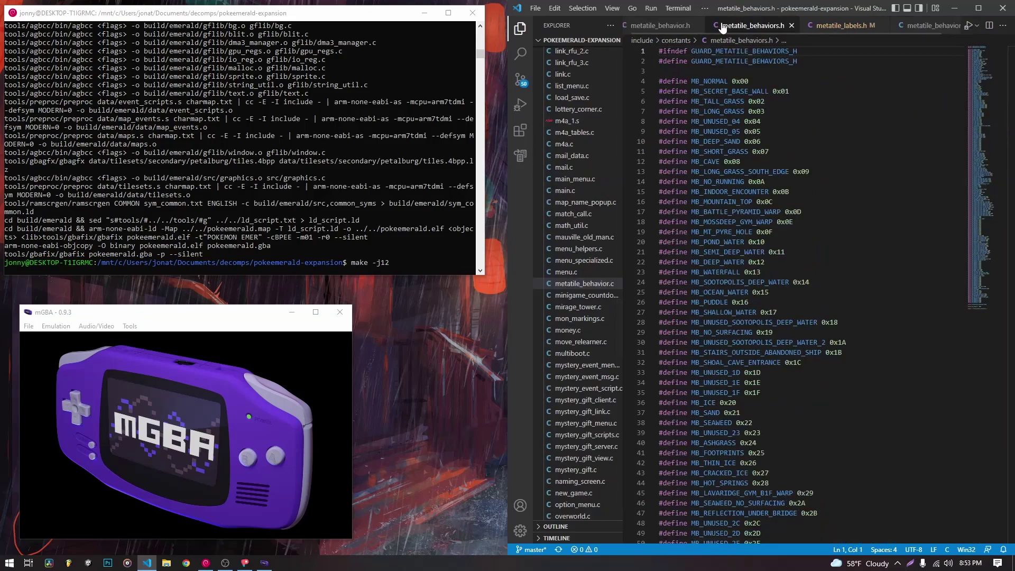
Open metatile_behaviors.h and toggle the include and constants folders in the Explorer
{"action": "left_click", "coordinate": [727, 27]}
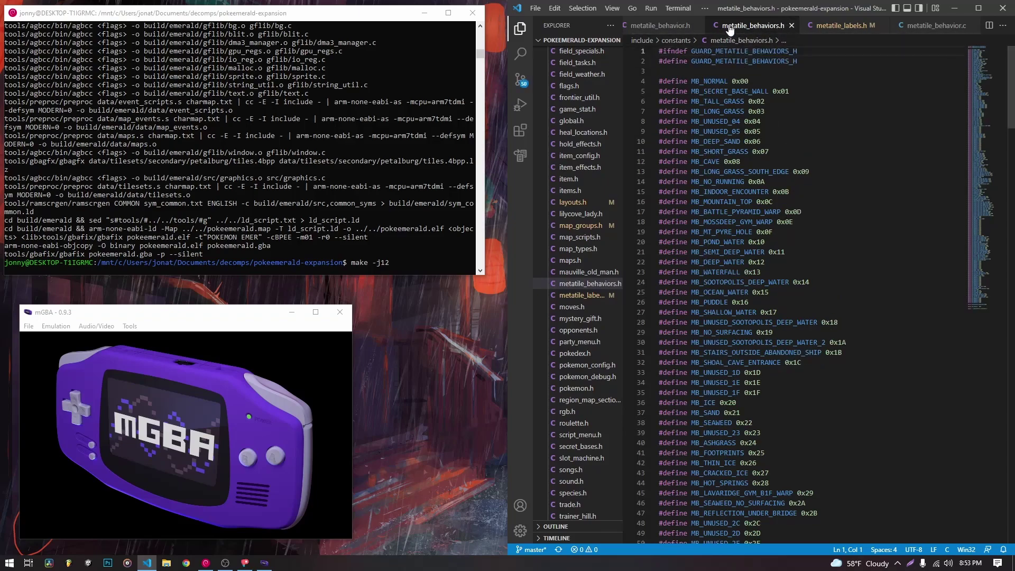
{"action": "scroll", "coordinate": [600, 184], "scroll_direction": "up", "scroll_amount": 15}
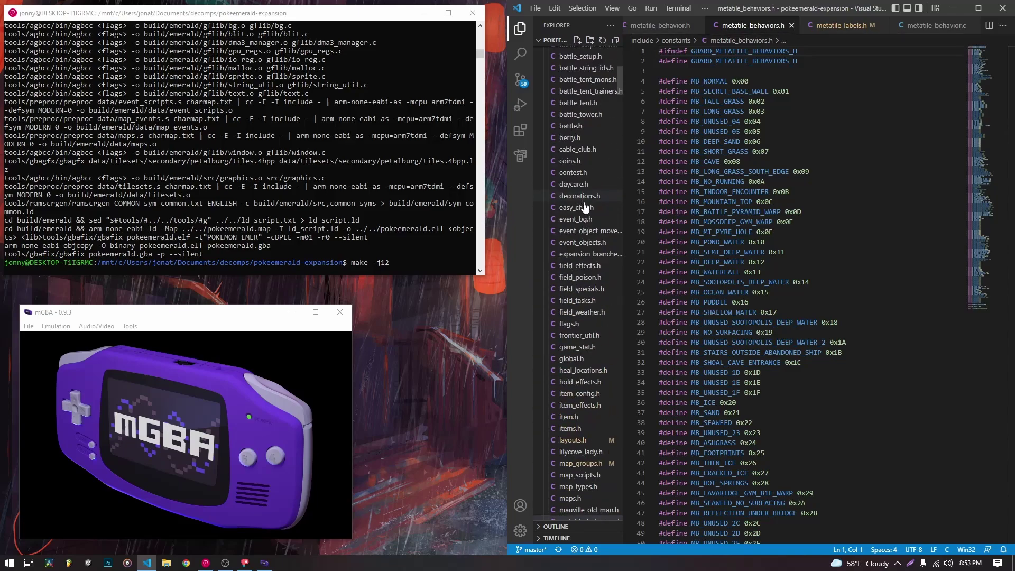
{"action": "left_click", "coordinate": [551, 182]}
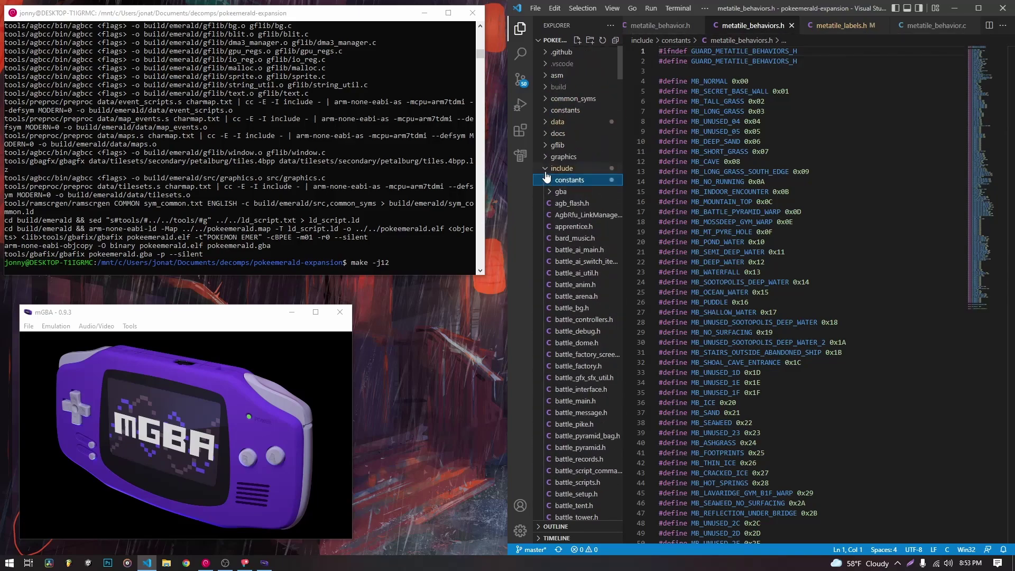
{"action": "left_click", "coordinate": [545, 169]}
{"action": "left_click", "coordinate": [544, 169]}
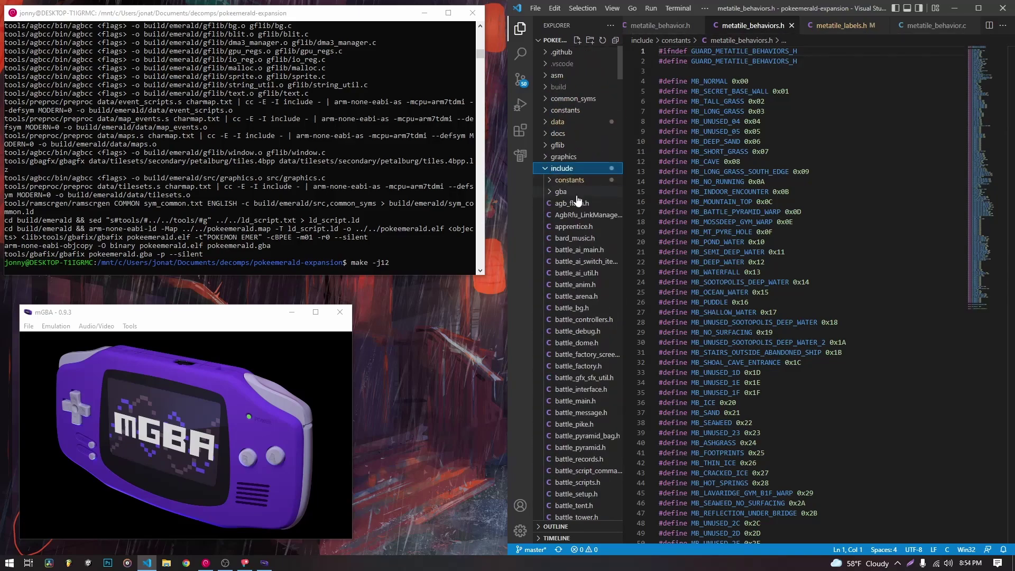
{"action": "left_click", "coordinate": [546, 181]}
{"action": "left_click", "coordinate": [548, 180]}
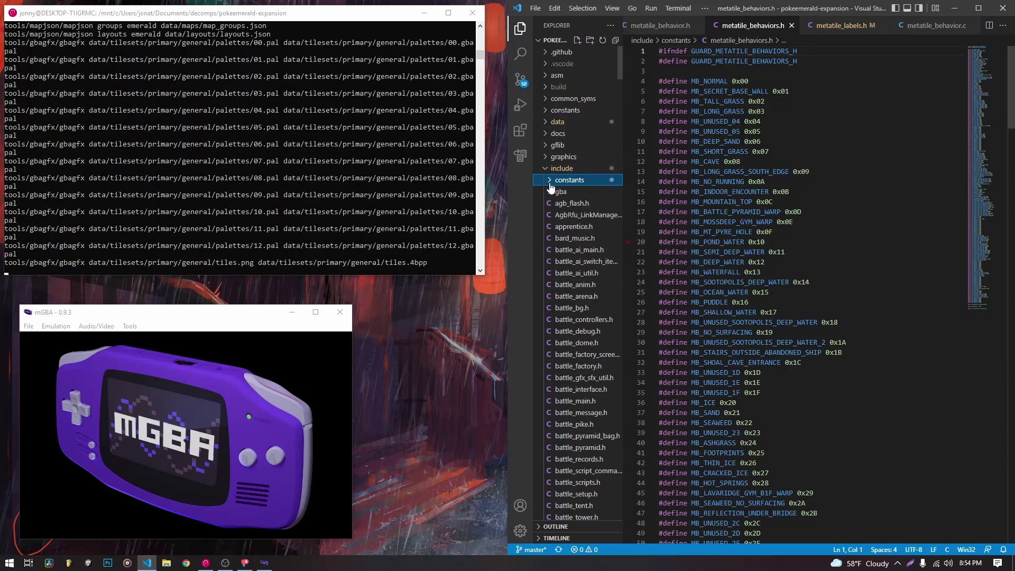
Scroll through the behavior constants to the bridge and secret-base entries, then switch to metatile_labels.h
{"action": "left_click_drag", "start_coordinate": [618, 58], "coordinate": [616, 88]}
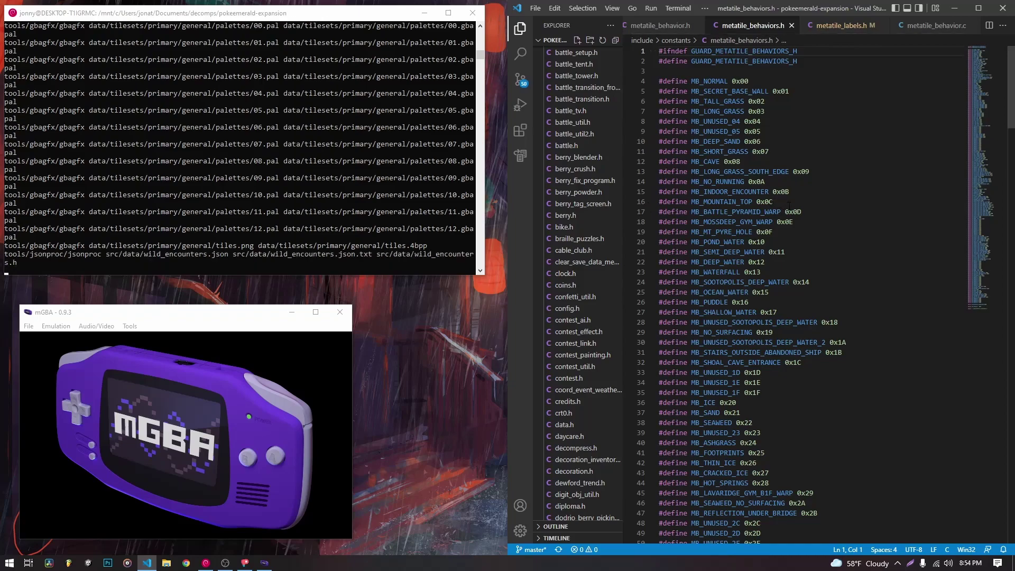
{"action": "scroll", "coordinate": [883, 281], "scroll_direction": "down", "scroll_amount": 10}
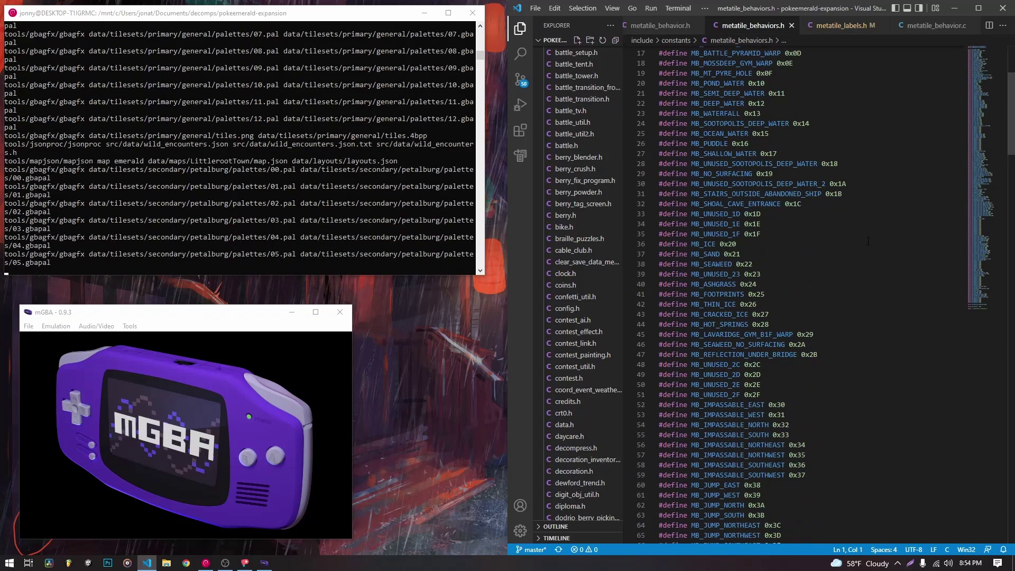
{"action": "scroll", "coordinate": [875, 272], "scroll_direction": "down", "scroll_amount": 3}
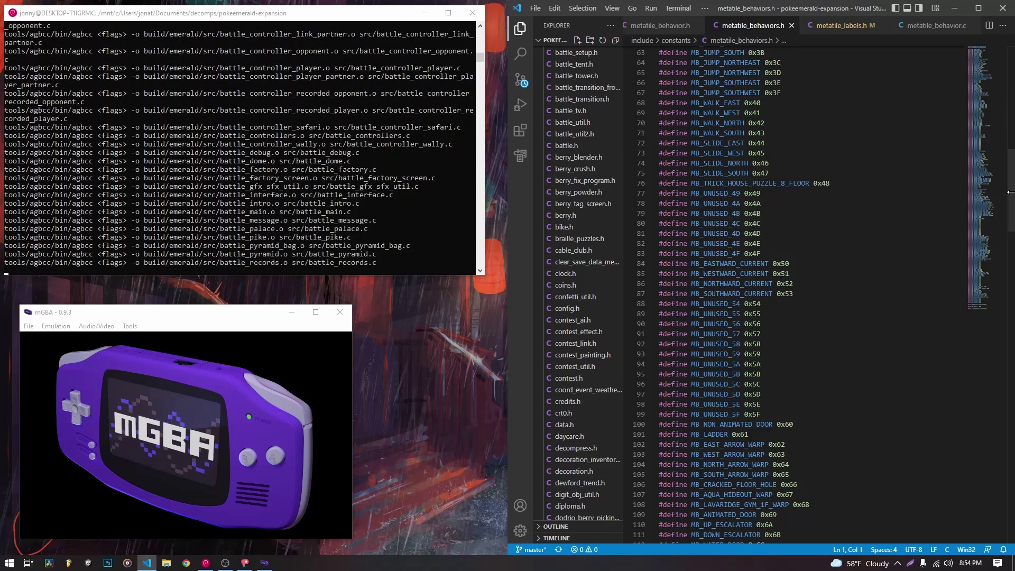
{"action": "scroll", "coordinate": [846, 212], "scroll_direction": "down", "scroll_amount": 6}
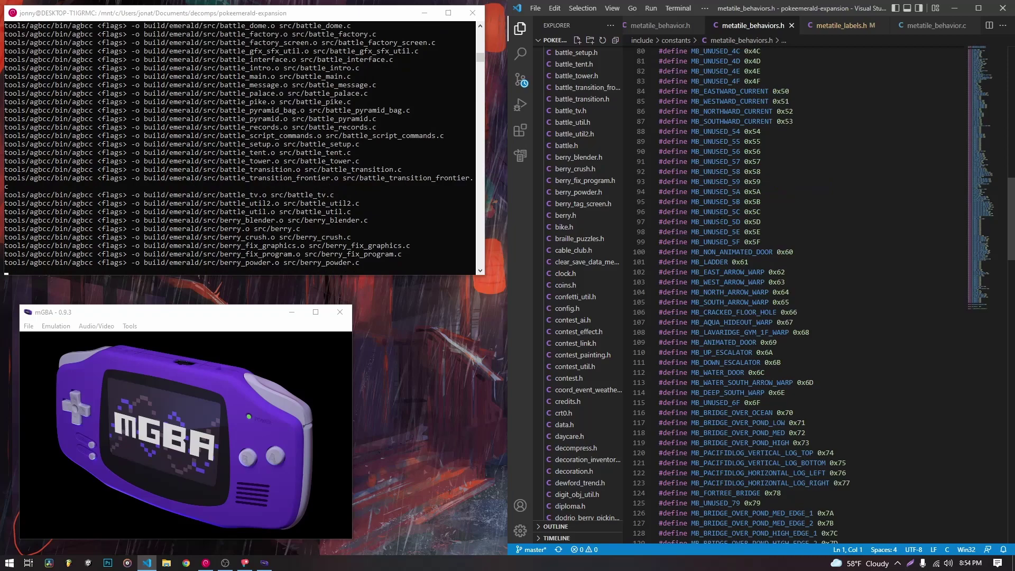
{"action": "left_click_drag", "start_coordinate": [691, 202], "coordinate": [740, 201]}
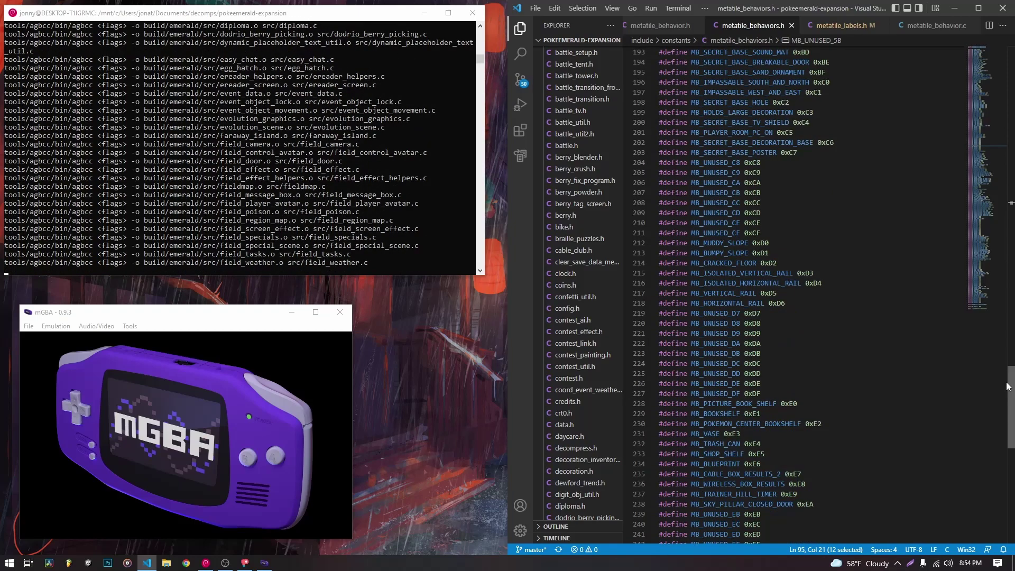
{"action": "scroll", "coordinate": [1011, 192], "scroll_direction": "down", "scroll_amount": 14}
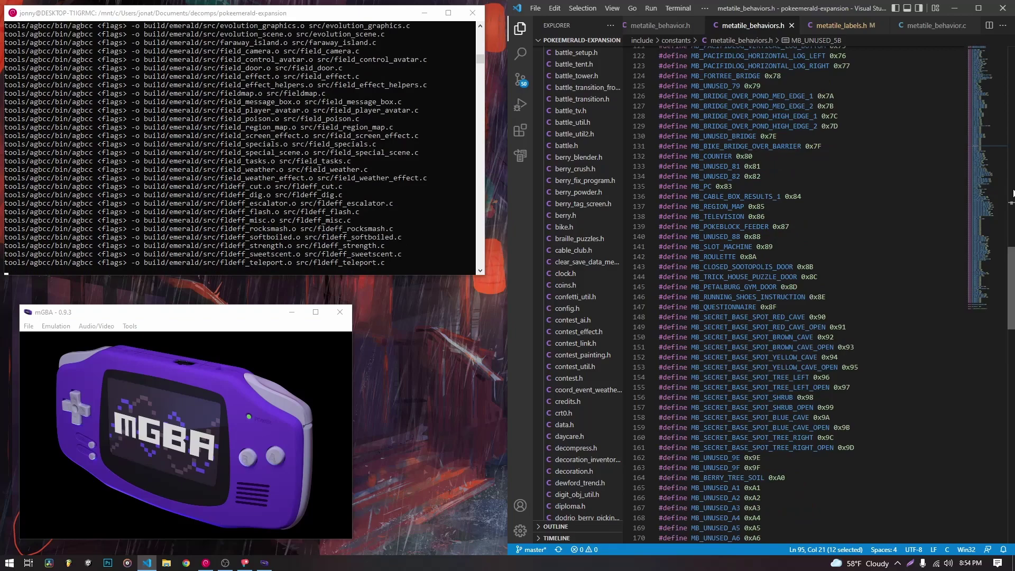
{"action": "key", "text": "ctrl+Tab"}
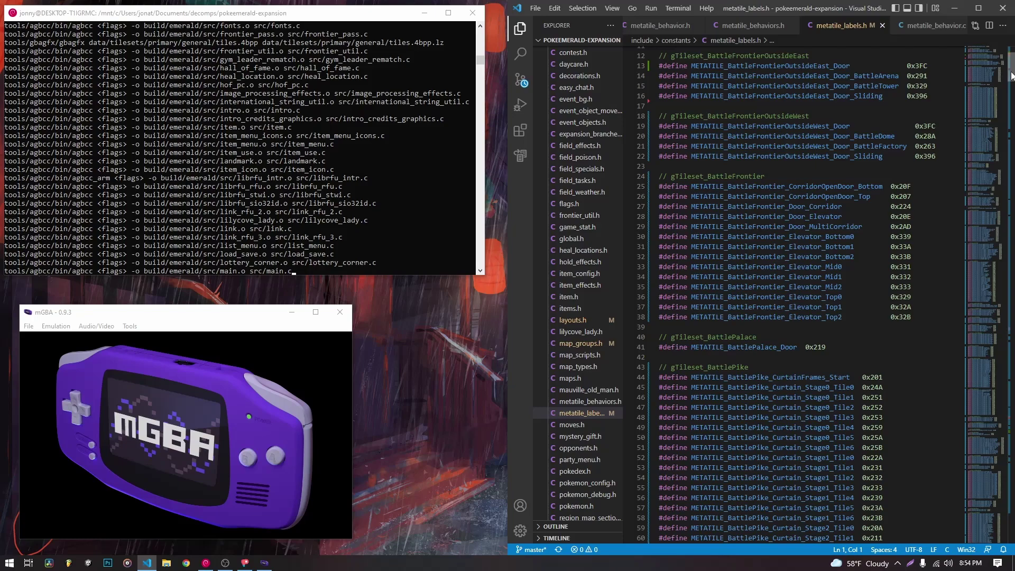
{"action": "left_click_drag", "start_coordinate": [1011, 75], "coordinate": [1011, 487]}
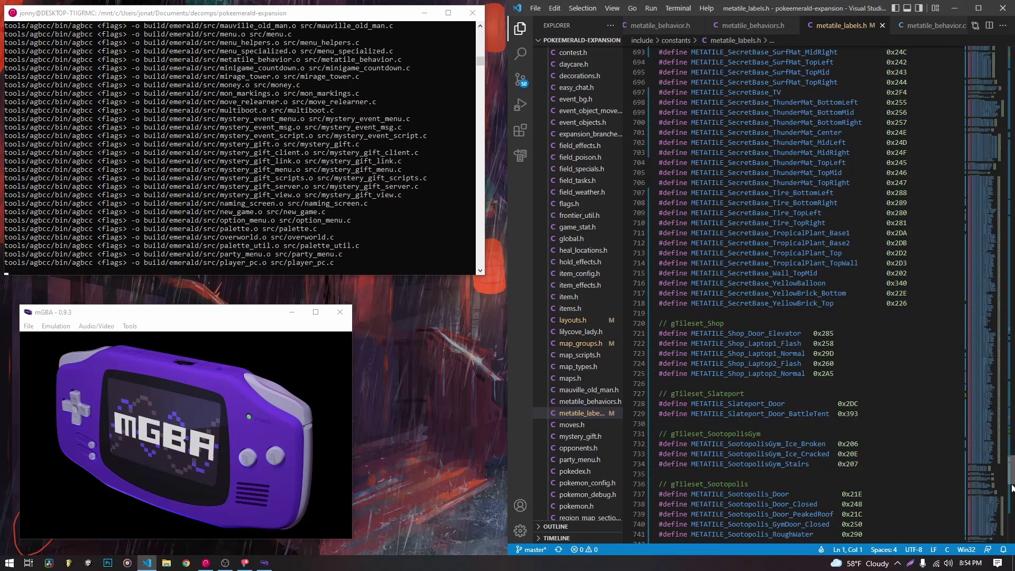
{"action": "left_click", "coordinate": [930, 26]}
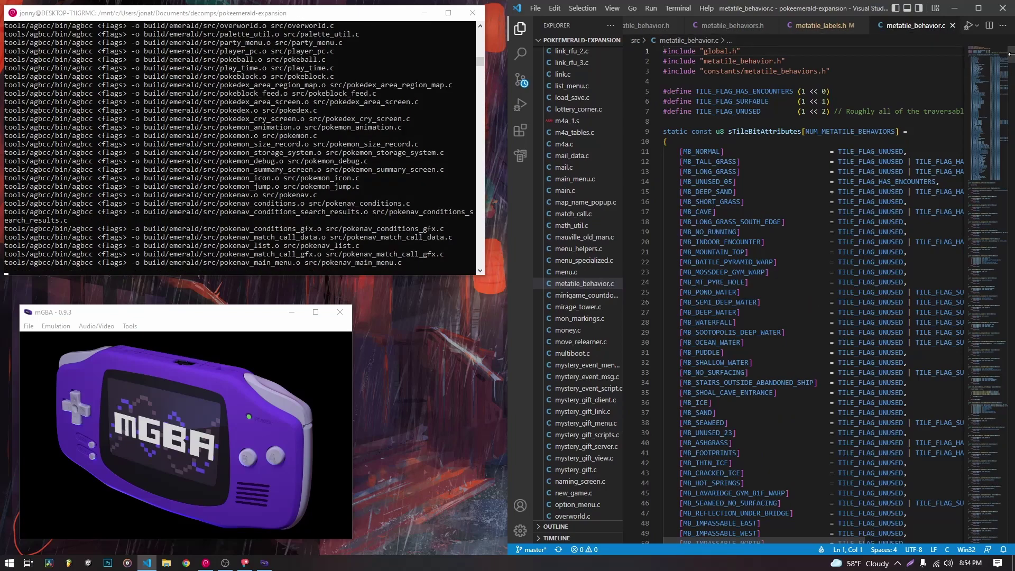
{"action": "scroll", "coordinate": [570, 143], "scroll_direction": "up", "scroll_amount": 10}
{"action": "scroll", "coordinate": [570, 143], "scroll_direction": "up", "scroll_amount": 15}
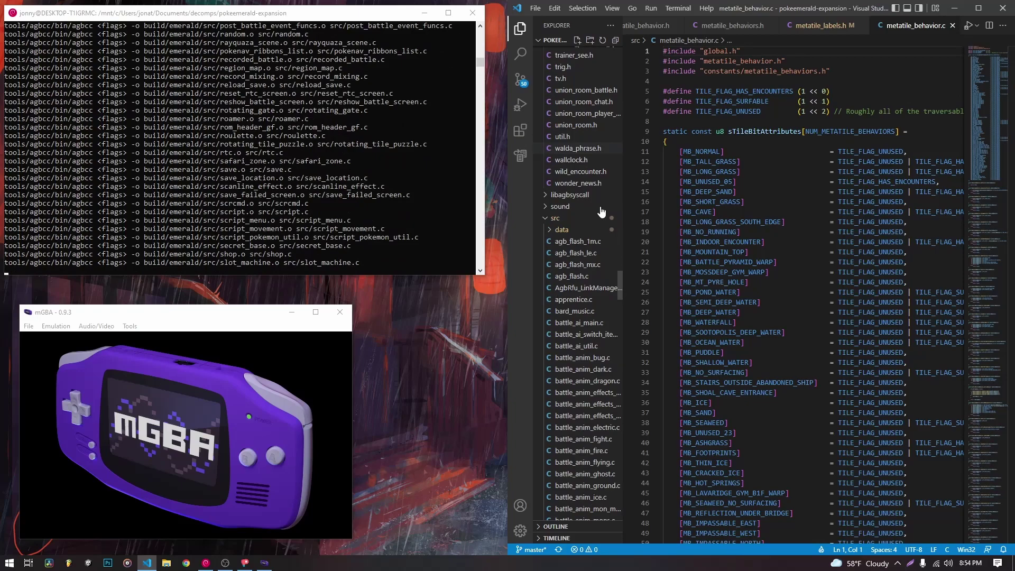
{"action": "left_click", "coordinate": [603, 229]}
{"action": "left_click_drag", "start_coordinate": [619, 283], "coordinate": [619, 417]}
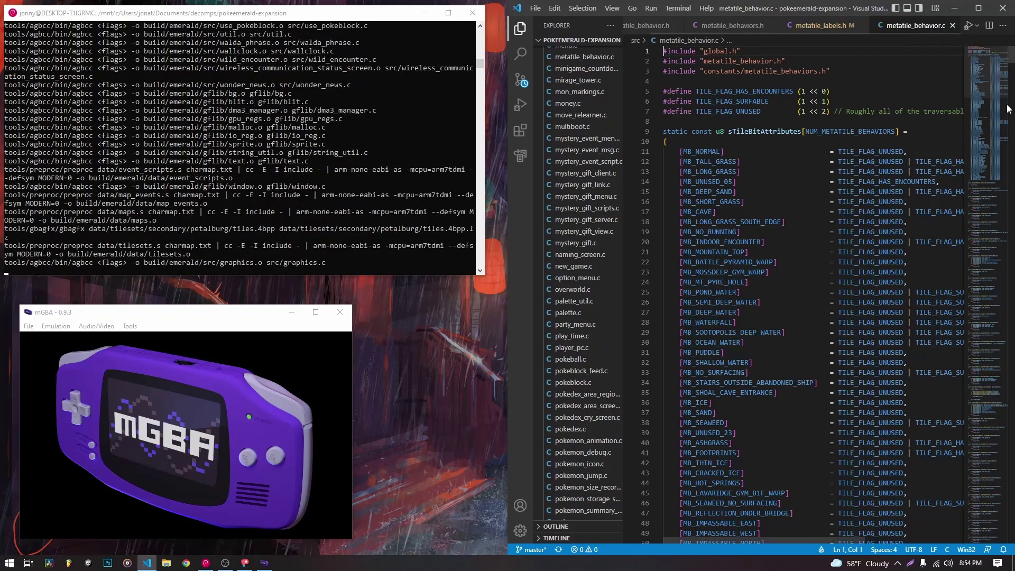
{"action": "left_click_drag", "start_coordinate": [1007, 109], "coordinate": [994, 181]}
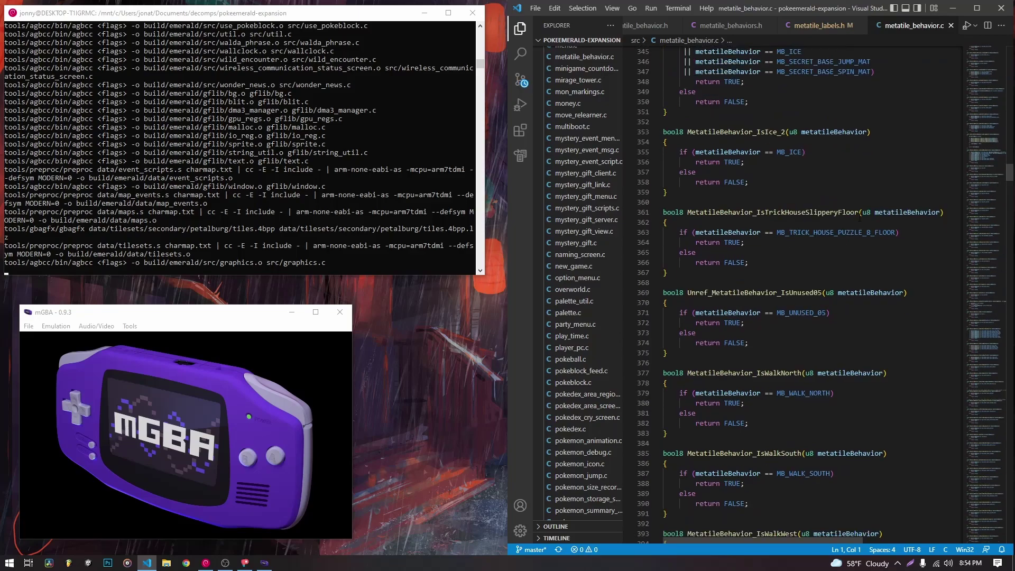
{"action": "left_click_drag", "start_coordinate": [1009, 172], "coordinate": [1010, 375]}
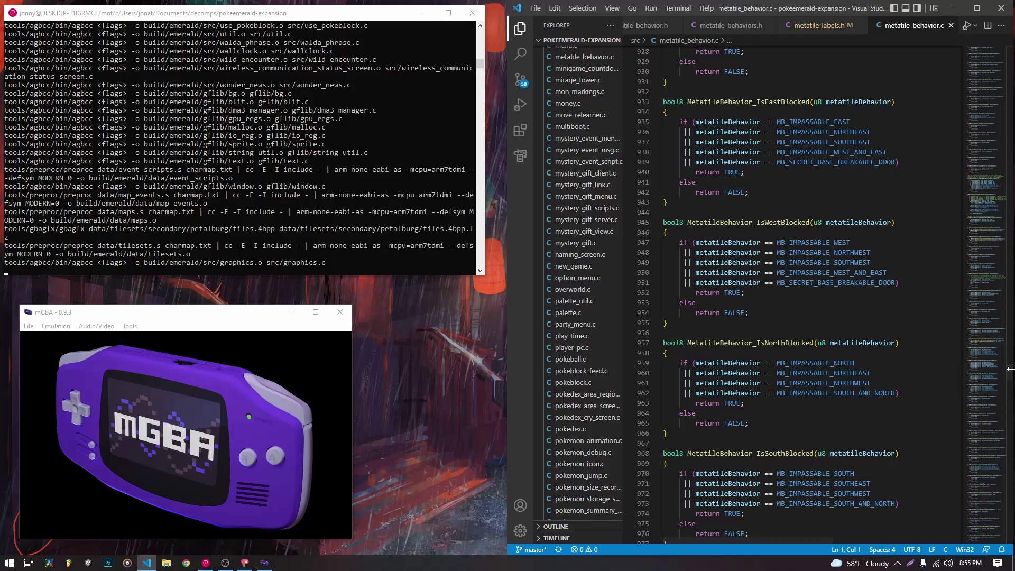
Search the file for 'Jump' and select the name MetatileBehavior_IsJumpSouth on line 167
{"action": "key", "text": "ctrl+f"}
{"action": "type", "text": "Jump"}
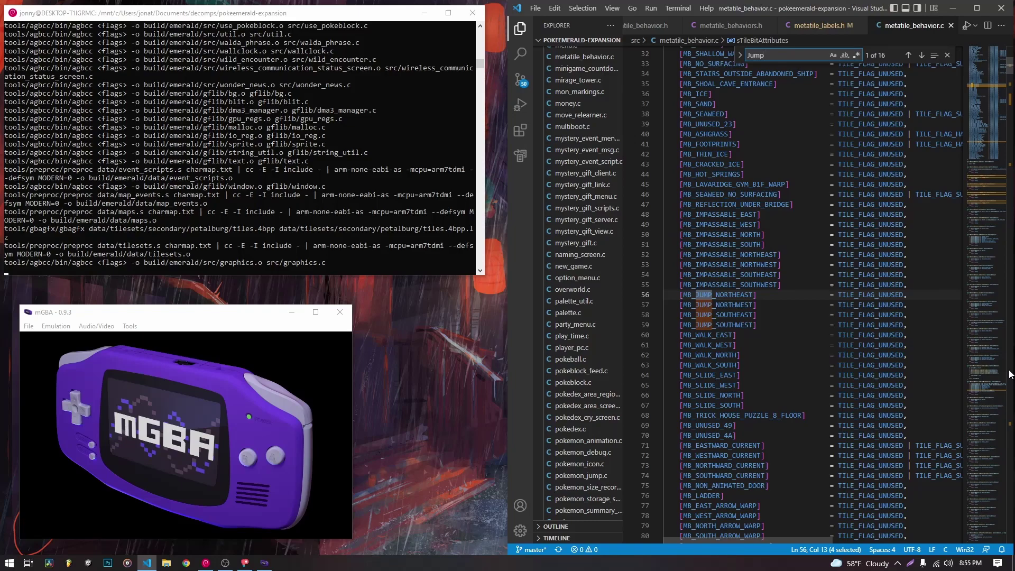
{"action": "left_click", "coordinate": [921, 55]}
{"action": "left_click", "coordinate": [921, 55]}
{"action": "left_click", "coordinate": [922, 55]}
{"action": "left_click", "coordinate": [922, 55]}
{"action": "left_click", "coordinate": [921, 55]}
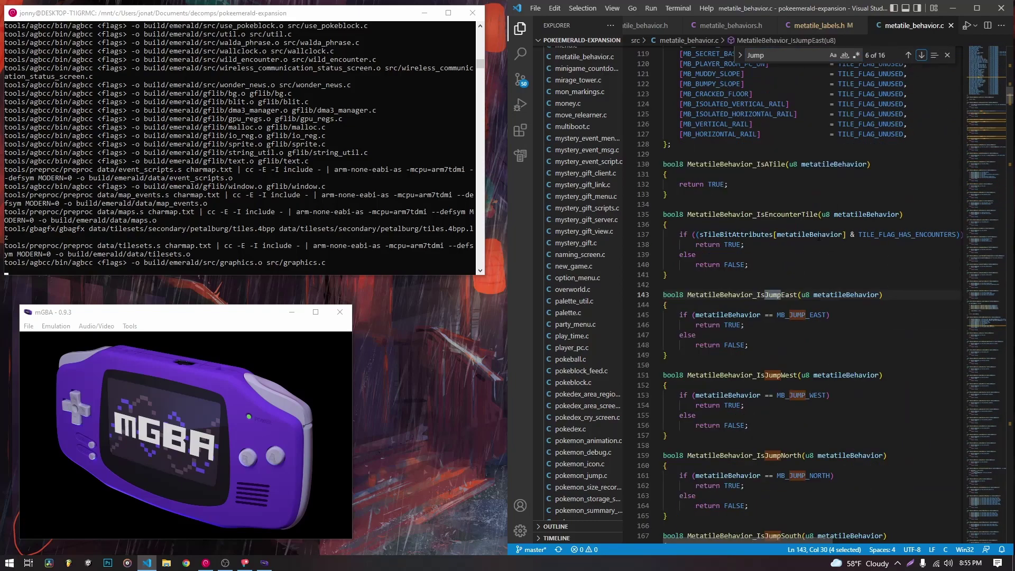
{"action": "left_click_drag", "start_coordinate": [687, 295], "coordinate": [733, 294]}
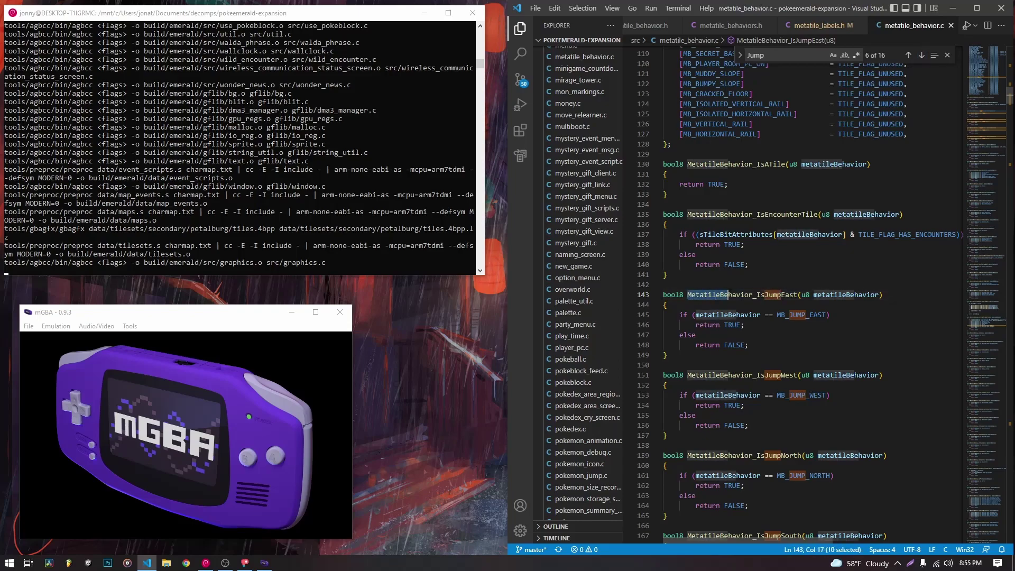
{"action": "scroll", "coordinate": [726, 408], "scroll_direction": "down", "scroll_amount": 5}
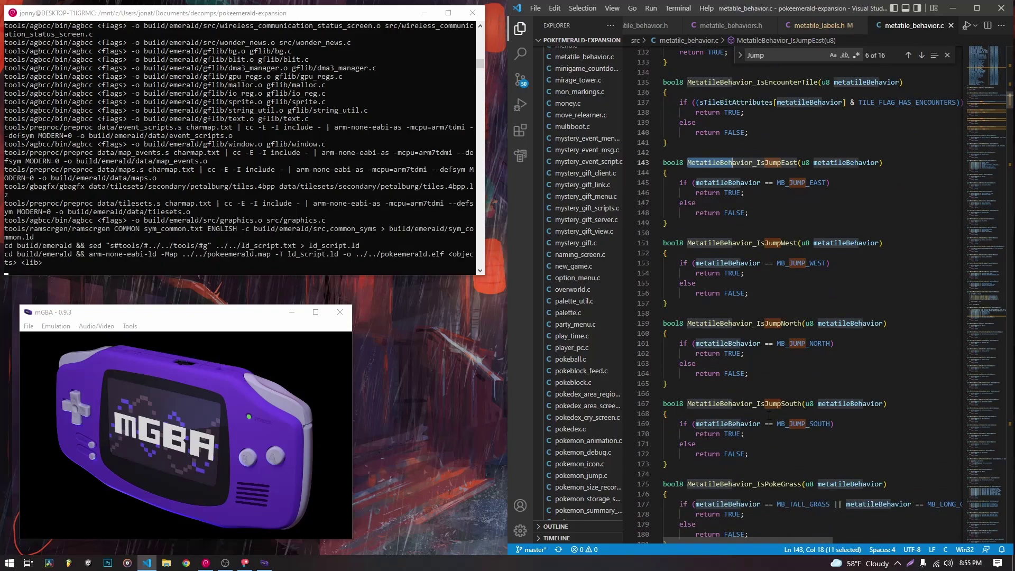
{"action": "left_click_drag", "start_coordinate": [687, 377], "coordinate": [802, 376]}
Find all references to MetatileBehavior_IsJumpSouth and expand the event_object_movement.c result group
{"action": "right_click", "coordinate": [789, 377]}
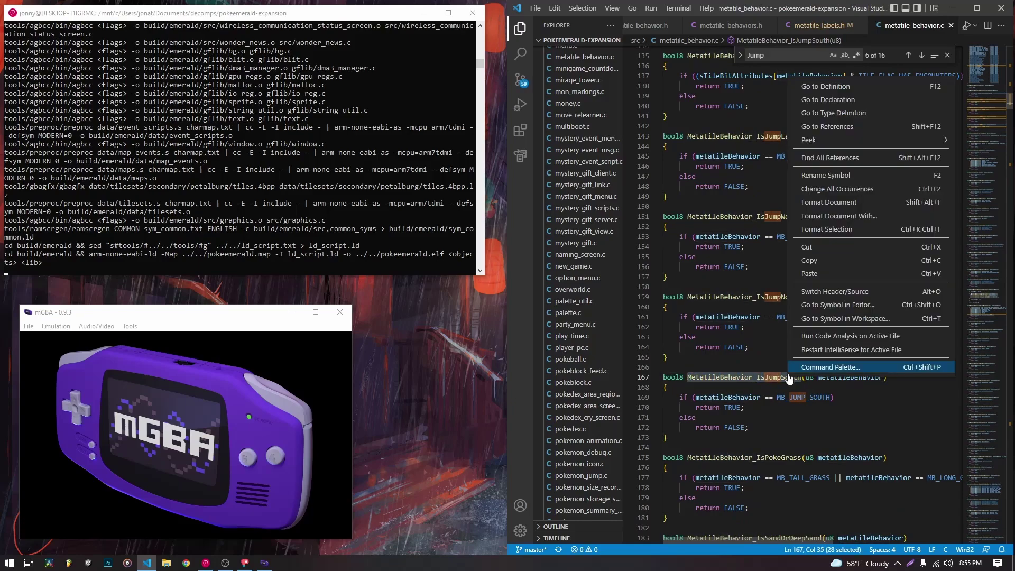
{"action": "left_click", "coordinate": [812, 157]}
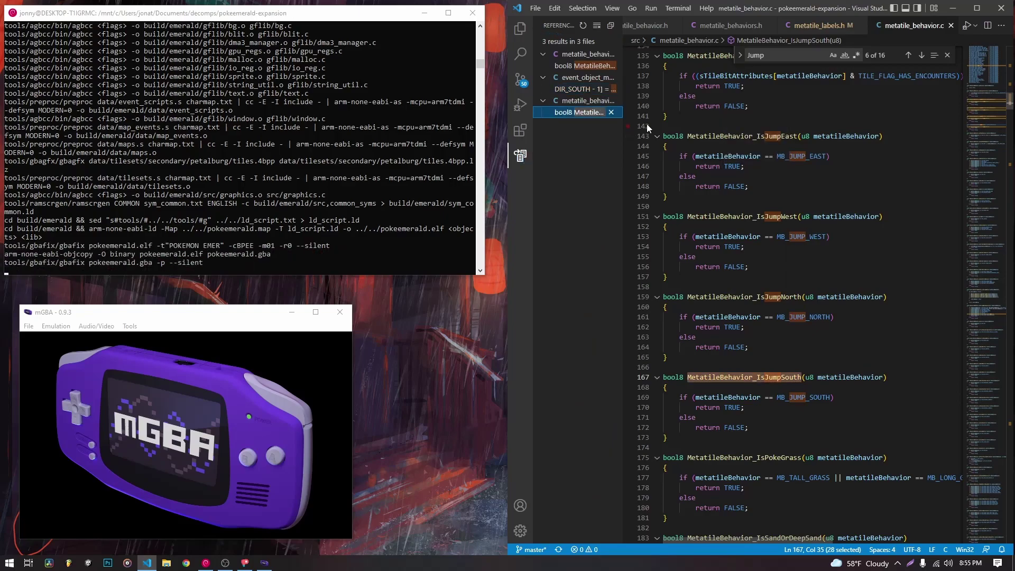
{"action": "left_click", "coordinate": [569, 112]}
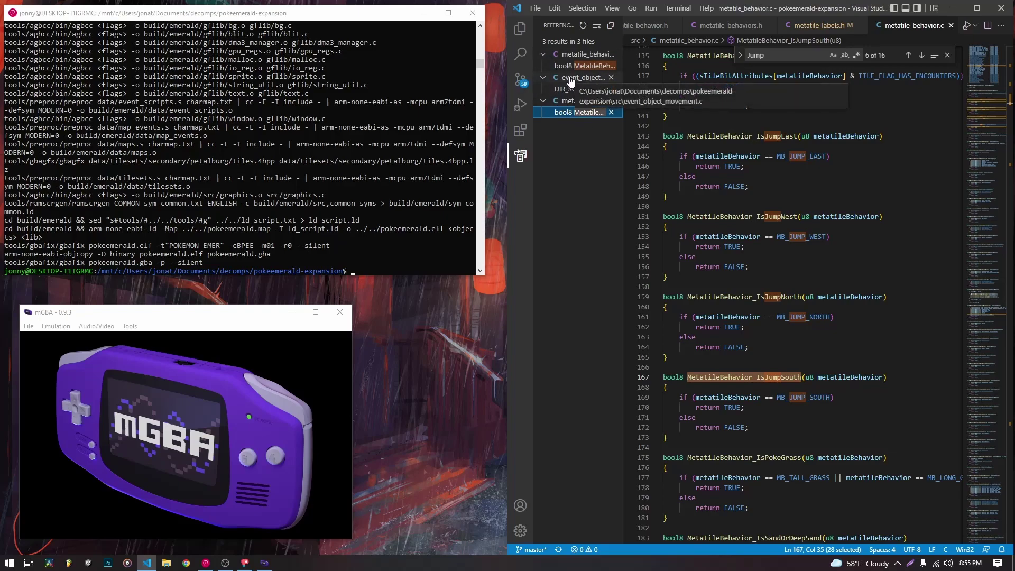
{"action": "left_click", "coordinate": [587, 78]}
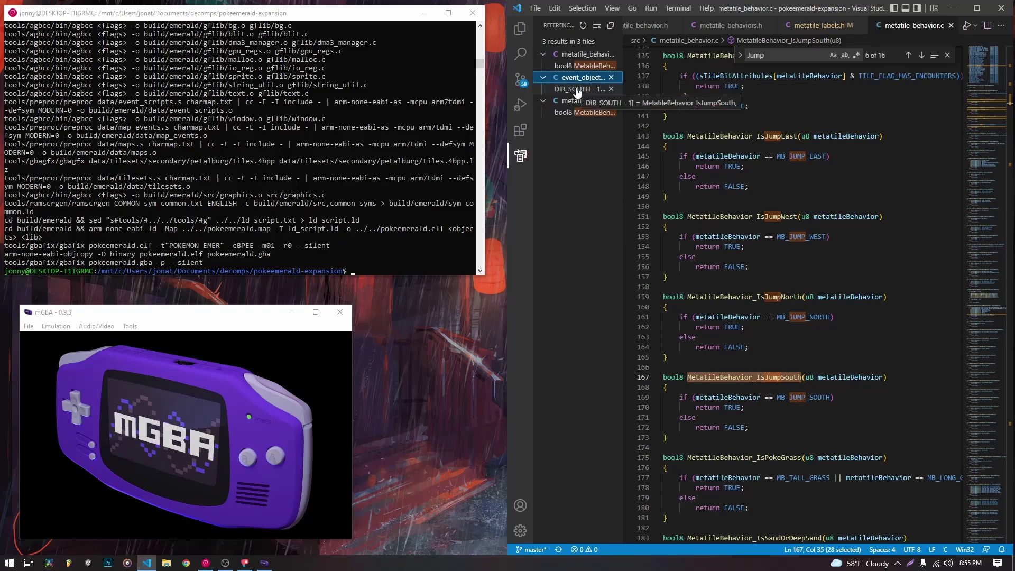
Open the DIR_SOUTH reference, browse GetGroundEffectFlags_JumpLanding, then return to metatile_behavior.c
{"action": "left_click", "coordinate": [576, 90]}
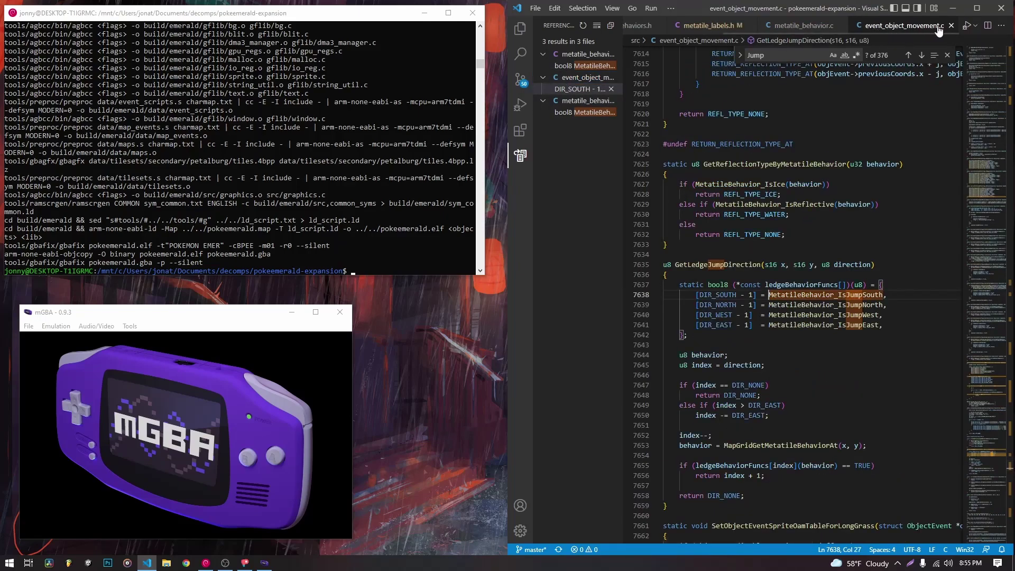
{"action": "scroll", "coordinate": [878, 276], "scroll_direction": "up", "scroll_amount": 20}
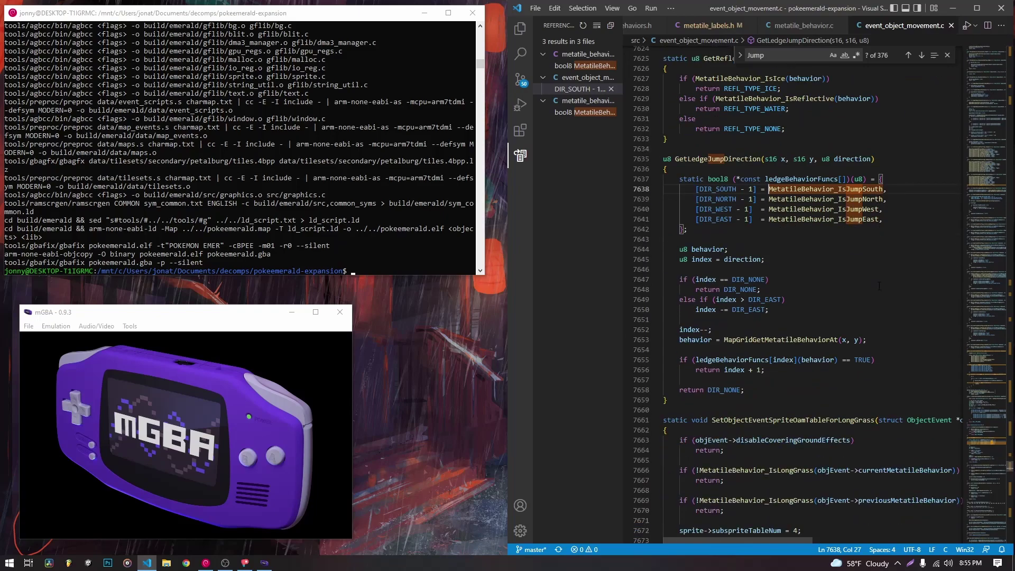
{"action": "scroll", "coordinate": [879, 285], "scroll_direction": "up", "scroll_amount": 6}
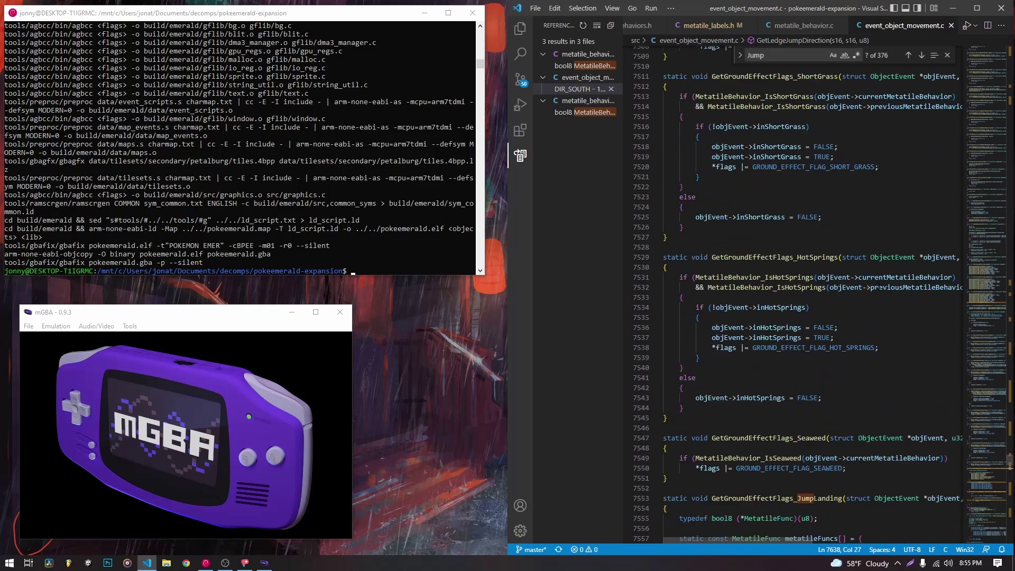
{"action": "scroll", "coordinate": [975, 410], "scroll_direction": "down", "scroll_amount": 16}
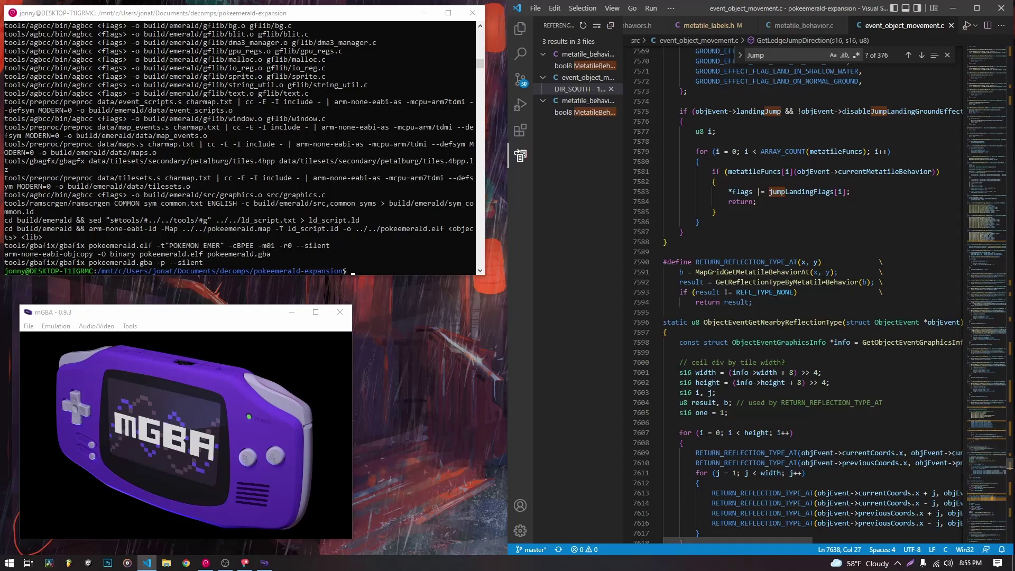
{"action": "scroll", "coordinate": [823, 282], "scroll_direction": "up", "scroll_amount": 8}
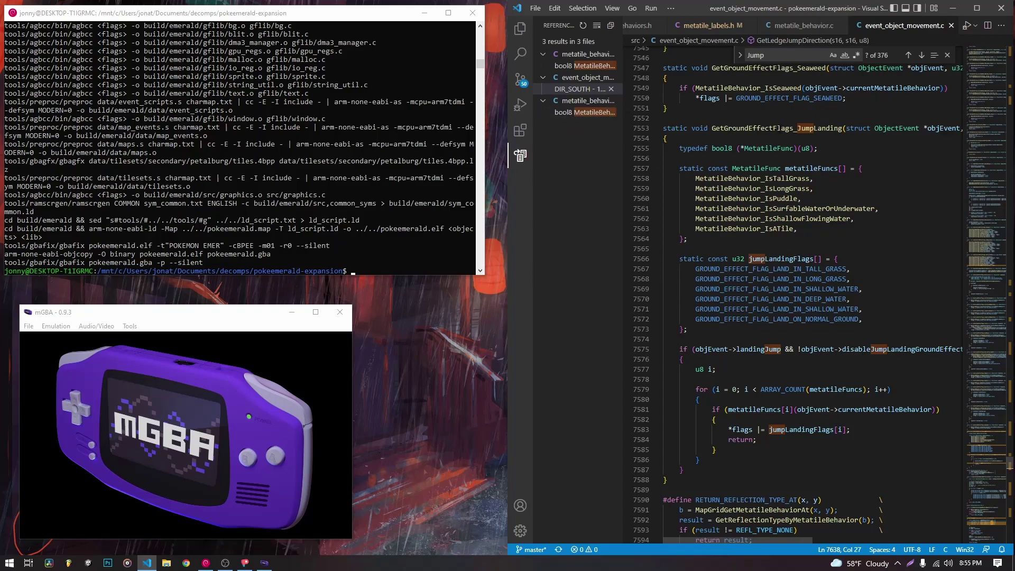
{"action": "scroll", "coordinate": [835, 221], "scroll_direction": "up", "scroll_amount": 4}
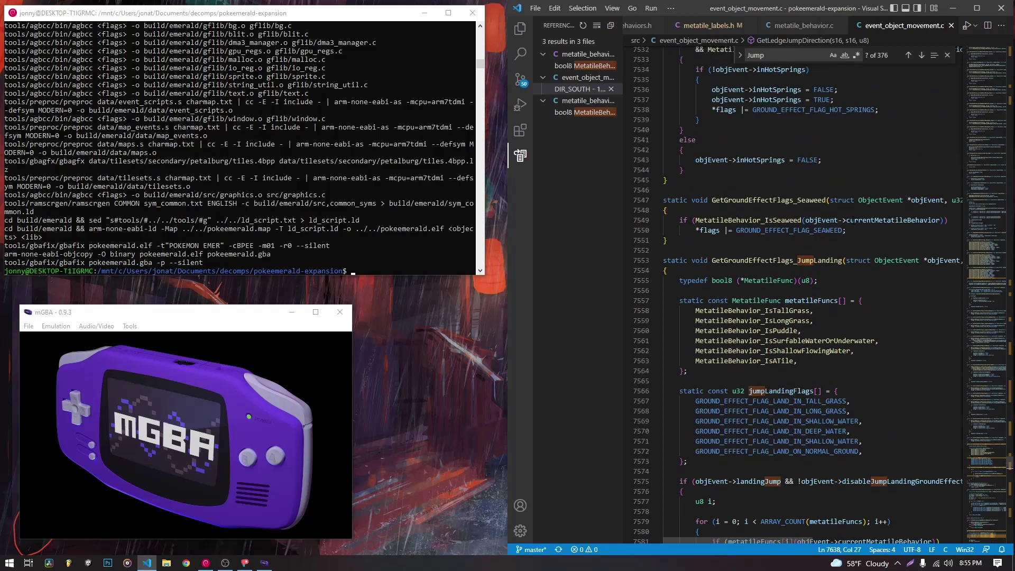
{"action": "scroll", "coordinate": [834, 225], "scroll_direction": "down", "scroll_amount": 1}
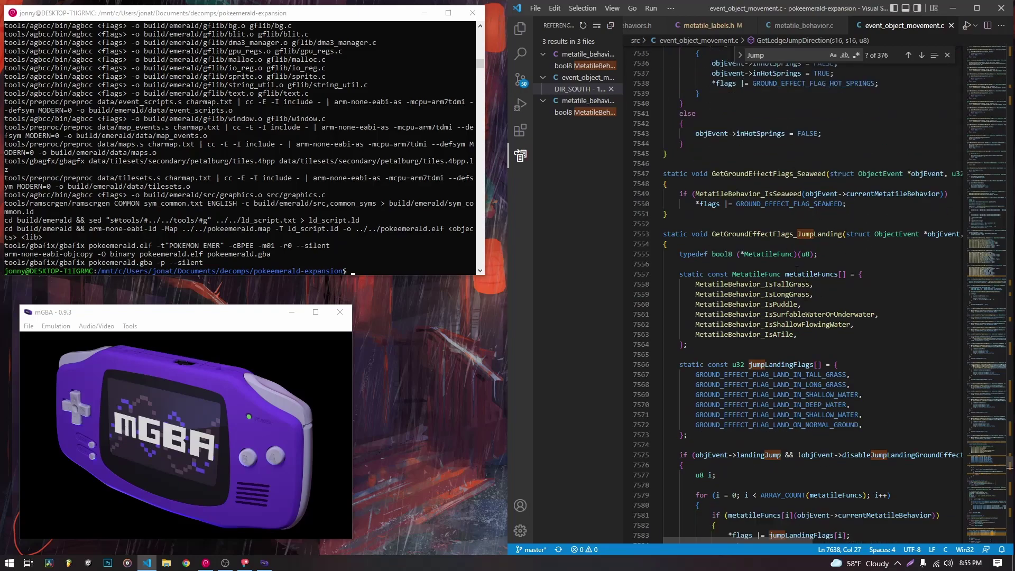
{"action": "scroll", "coordinate": [866, 255], "scroll_direction": "down", "scroll_amount": 2}
{"action": "left_click", "coordinate": [721, 26]}
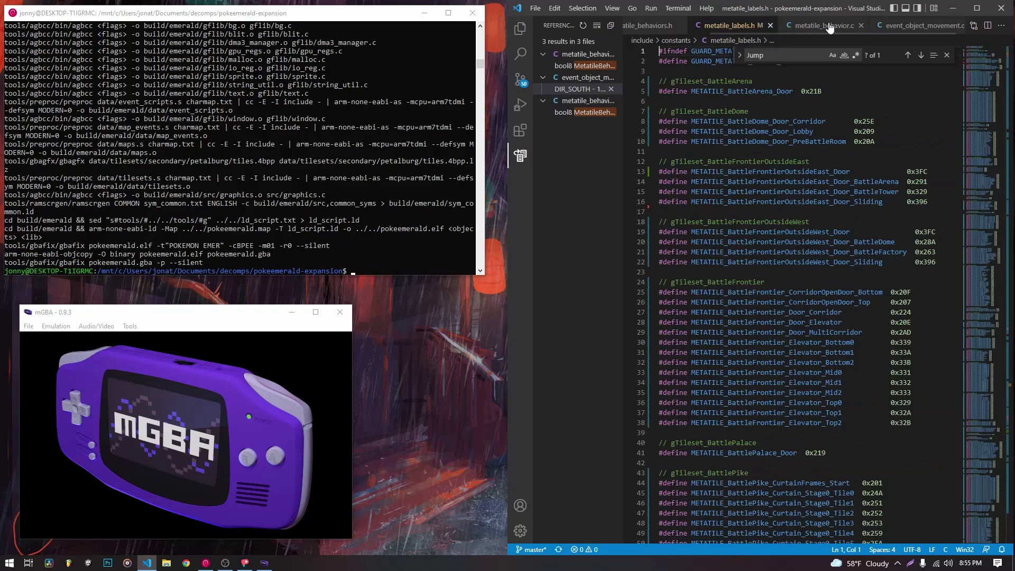
{"action": "left_click", "coordinate": [814, 25]}
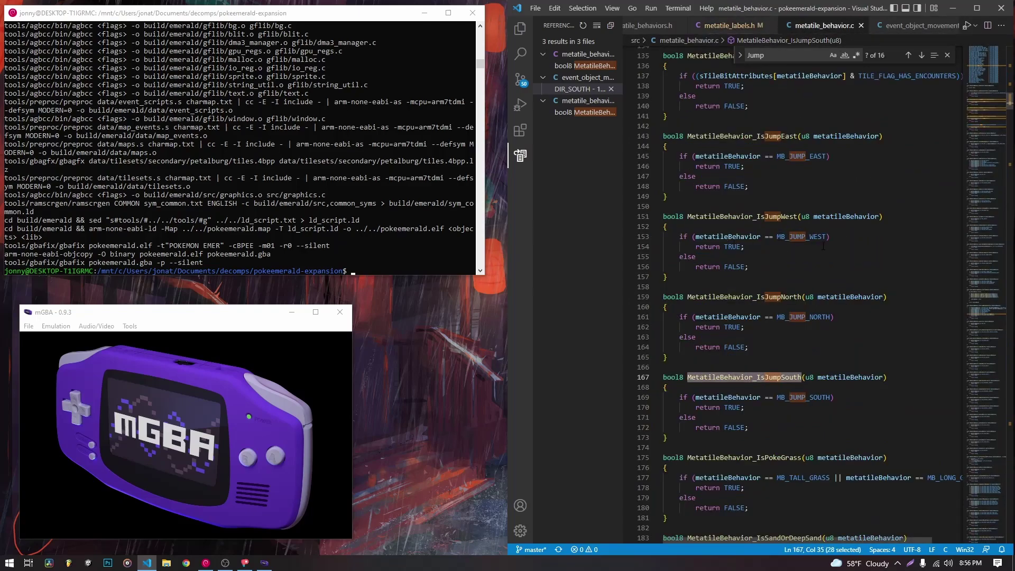
Browse metatile_labels.h, metatile_behaviors.h and metatile_behavior.c to compare the behavior ids
{"action": "left_click", "coordinate": [725, 26]}
{"action": "key", "text": "ctrl+Home"}
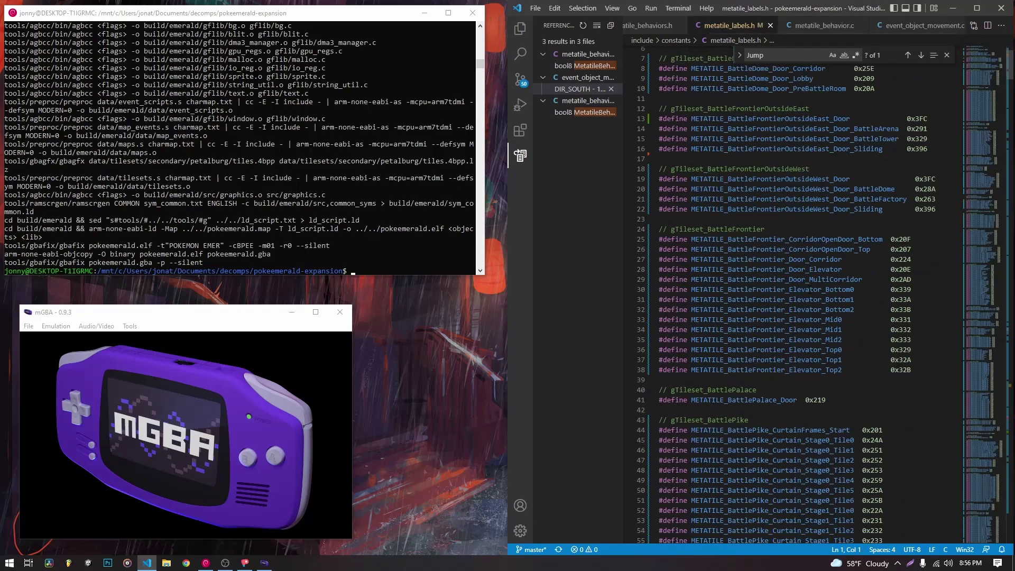
{"action": "left_click", "coordinate": [647, 25]}
{"action": "scroll", "coordinate": [844, 258], "scroll_direction": "up", "scroll_amount": 3}
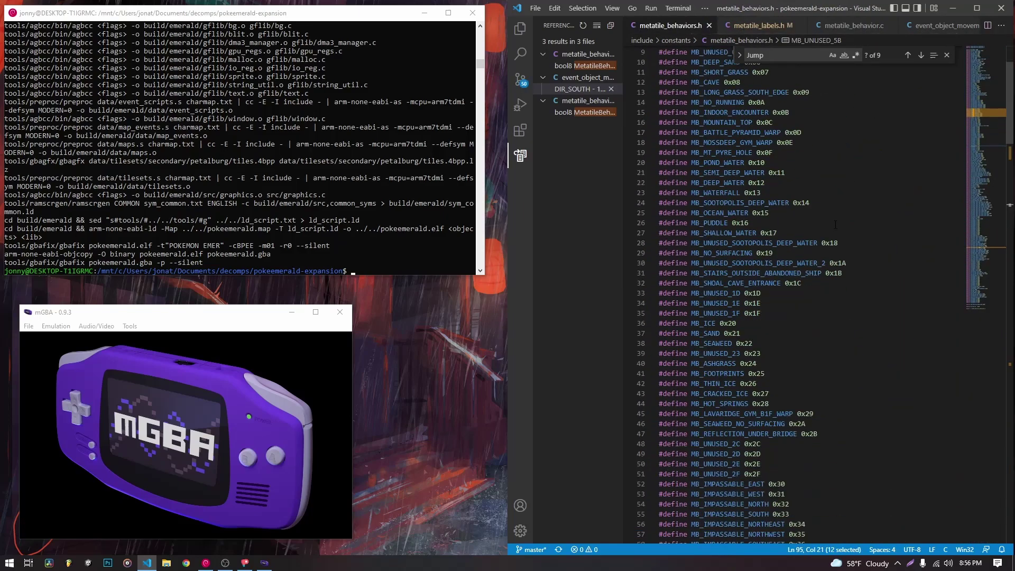
{"action": "scroll", "coordinate": [844, 258], "scroll_direction": "down", "scroll_amount": 6}
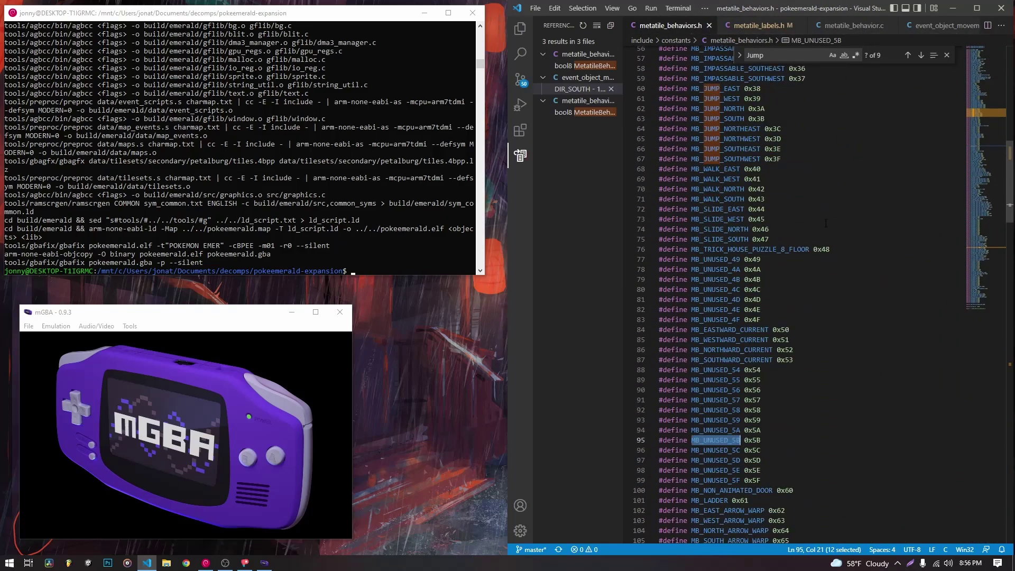
{"action": "key", "text": "ctrl+Page_Down"}
{"action": "key", "text": "ctrl+Page_Down"}
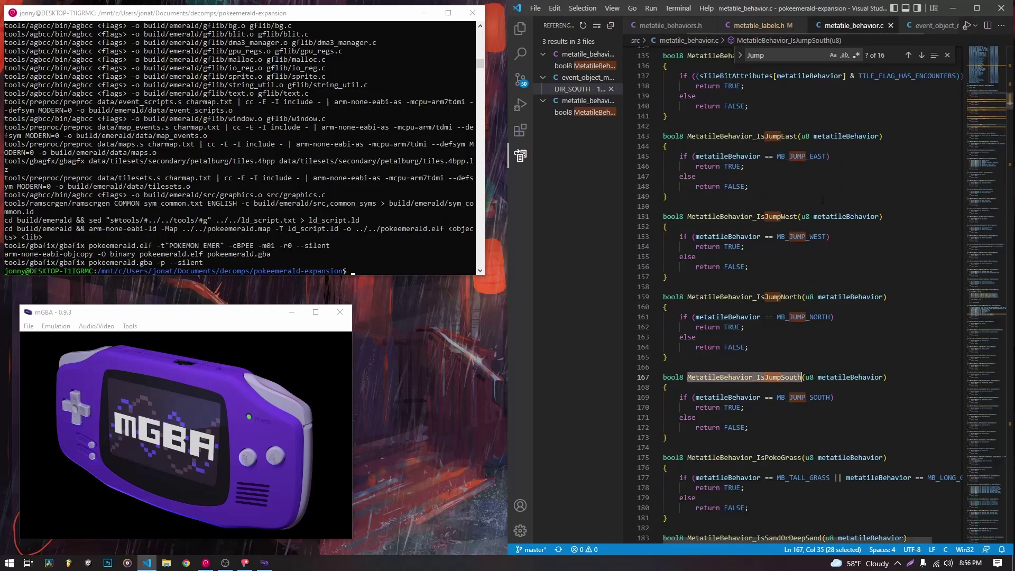
{"action": "scroll", "coordinate": [807, 230], "scroll_direction": "up", "scroll_amount": 7}
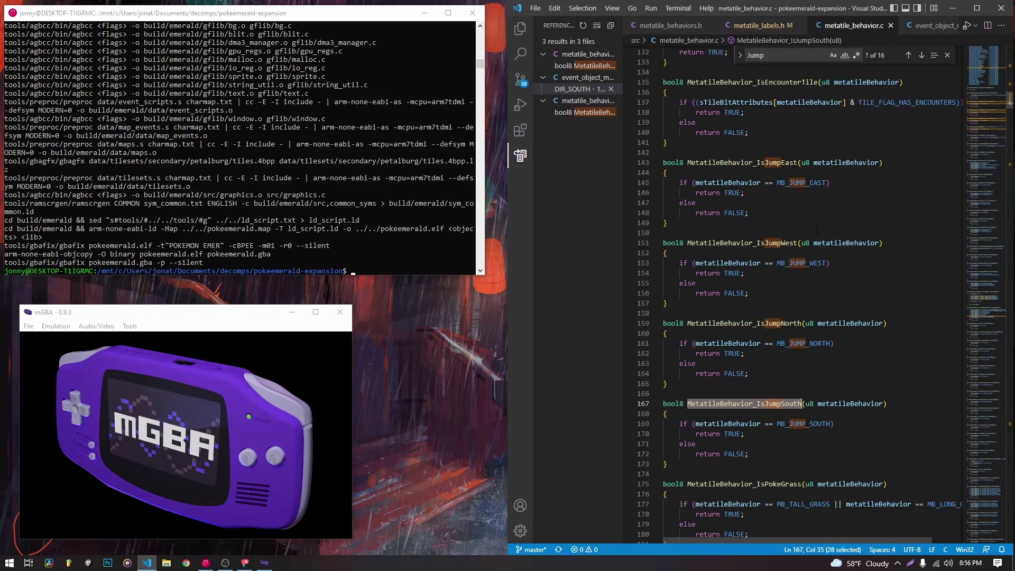
{"action": "scroll", "coordinate": [816, 229], "scroll_direction": "up", "scroll_amount": 4}
{"action": "scroll", "coordinate": [816, 229], "scroll_direction": "down", "scroll_amount": 6}
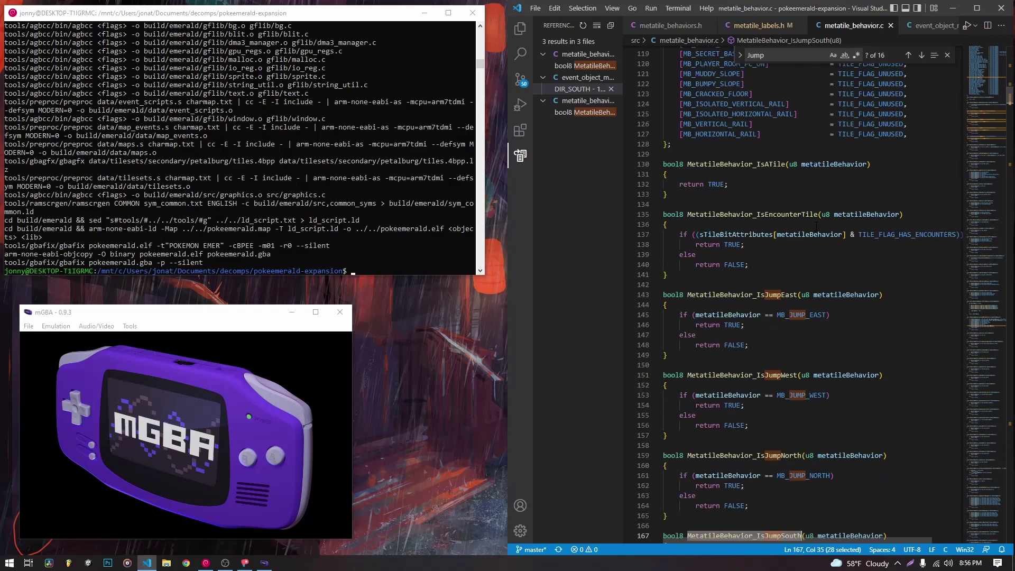
{"action": "scroll", "coordinate": [816, 226], "scroll_direction": "down", "scroll_amount": 7}
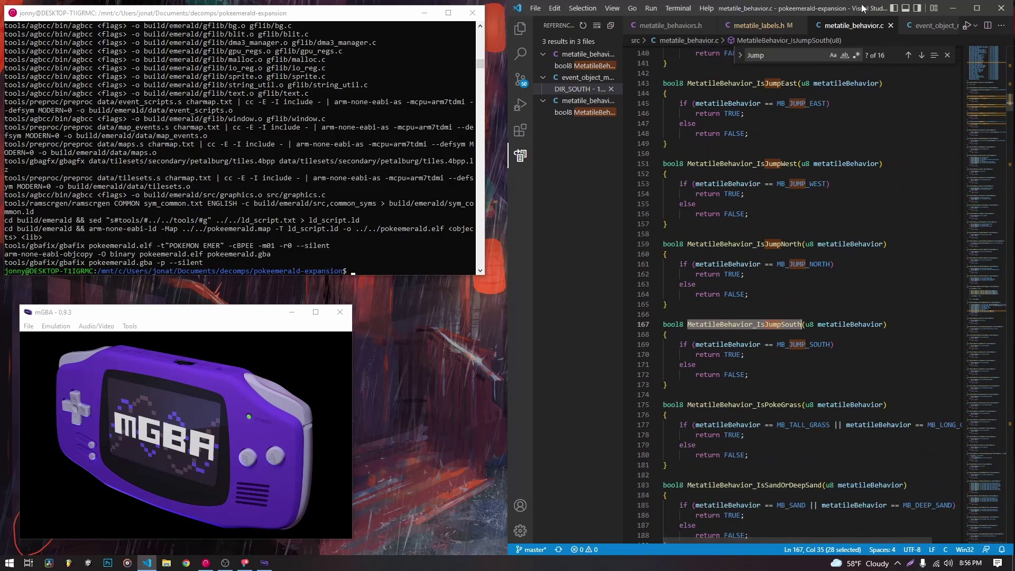
Scroll through event_object_movement.c past GetGroundEffectFlags_JumpLanding and close the 'Jump' search
{"action": "left_click", "coordinate": [930, 26]}
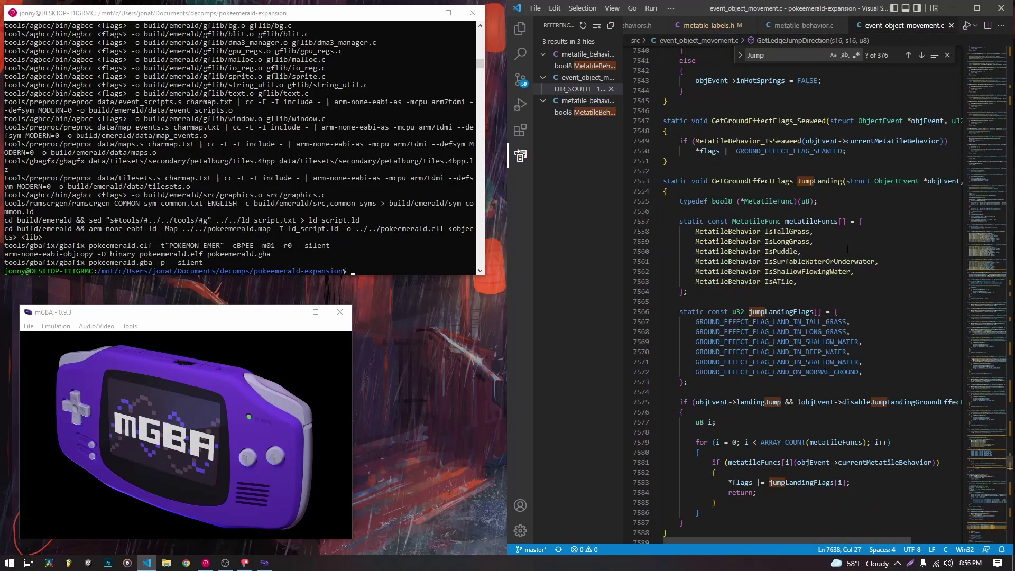
{"action": "left_click", "coordinate": [891, 213]}
{"action": "left_click", "coordinate": [844, 162]}
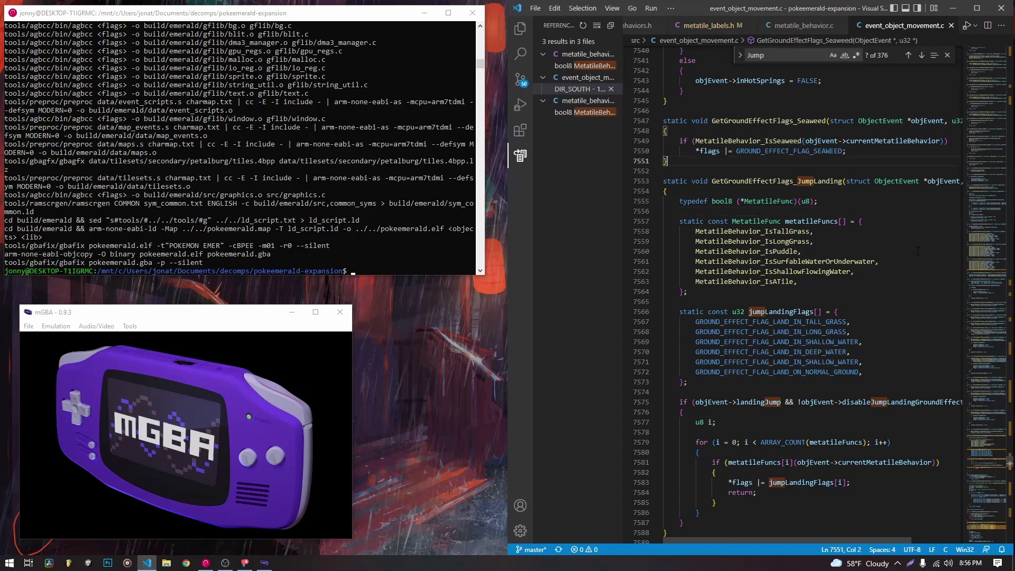
{"action": "scroll", "coordinate": [844, 162], "scroll_direction": "down", "scroll_amount": 15}
{"action": "scroll", "coordinate": [910, 248], "scroll_direction": "down", "scroll_amount": 20}
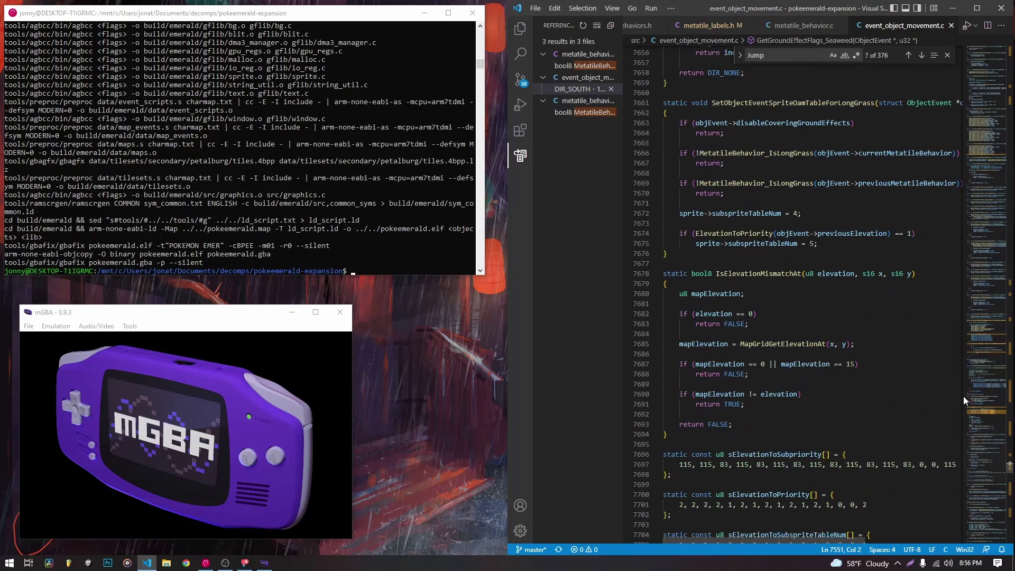
{"action": "left_click_drag", "start_coordinate": [1010, 472], "coordinate": [1010, 537]}
{"action": "scroll", "coordinate": [1010, 464], "scroll_direction": "up", "scroll_amount": 10}
{"action": "scroll", "coordinate": [1010, 464], "scroll_direction": "down", "scroll_amount": 10}
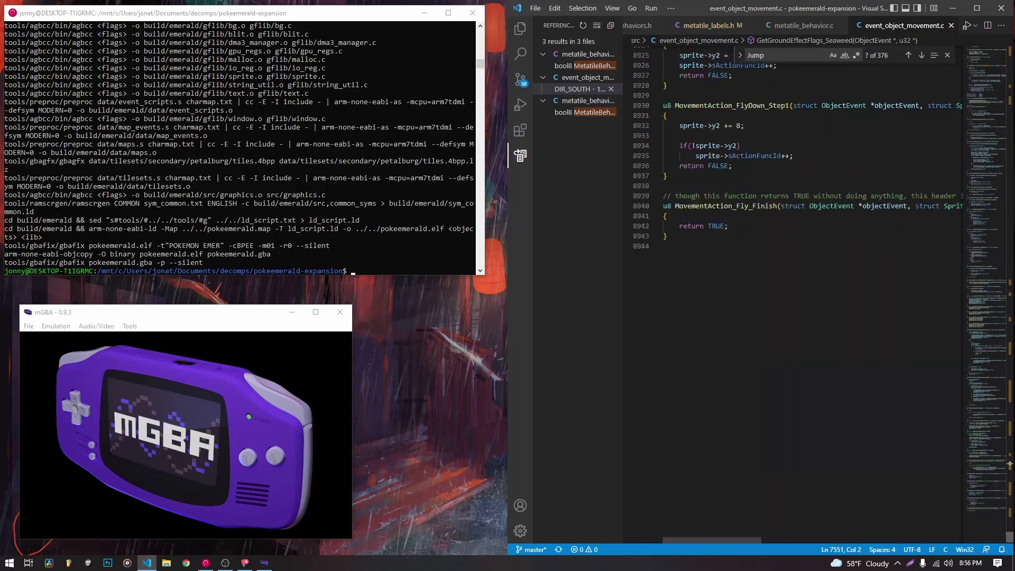
{"action": "scroll", "coordinate": [927, 360], "scroll_direction": "up", "scroll_amount": 10}
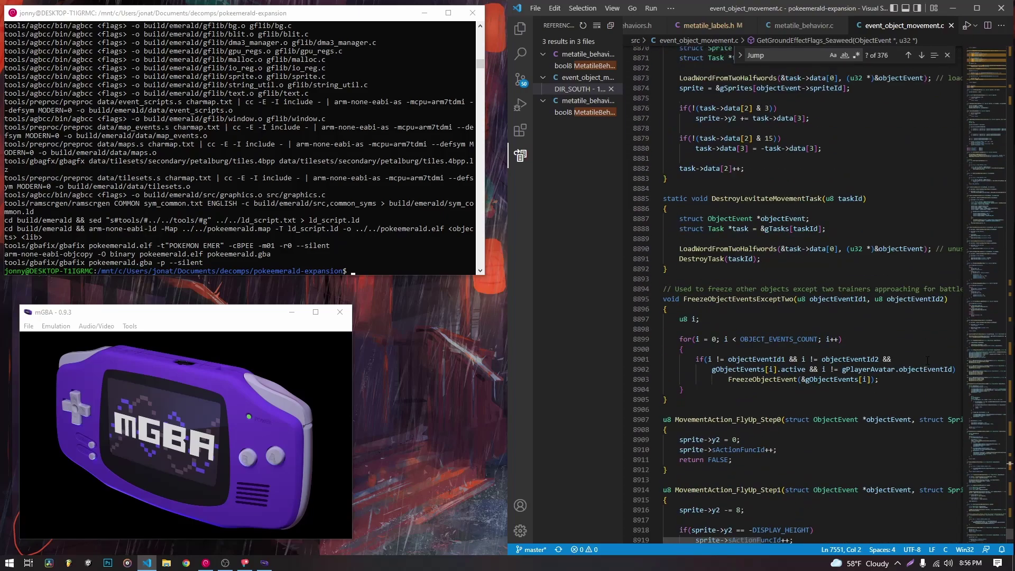
{"action": "left_click_drag", "start_coordinate": [1010, 538], "coordinate": [1007, 315]}
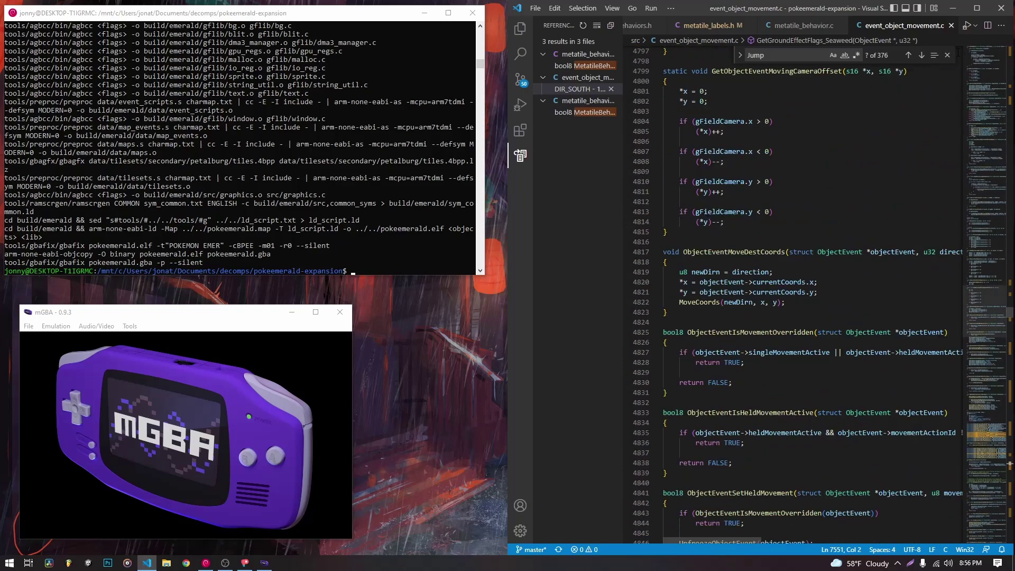
{"action": "left_click", "coordinate": [947, 55]}
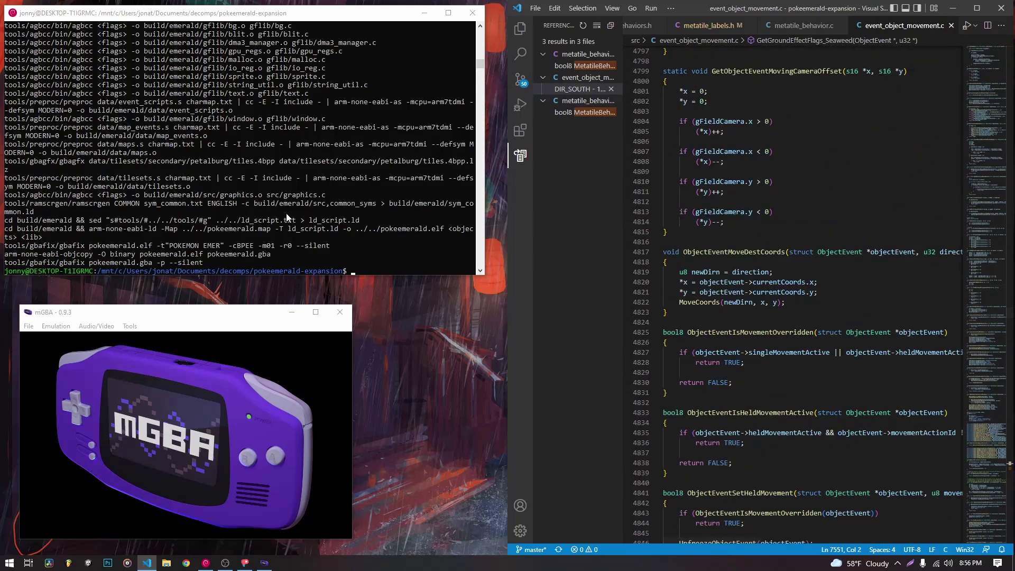
Load pokeemerald.gba via File > Load ROM and enlarge the mGBA window
{"action": "left_click", "coordinate": [28, 326]}
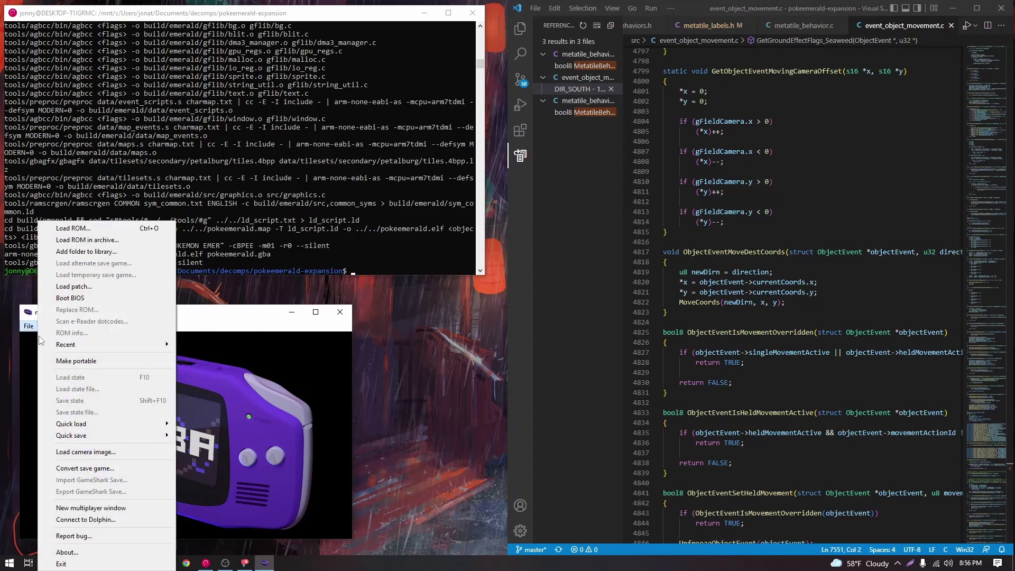
{"action": "left_click", "coordinate": [69, 230]}
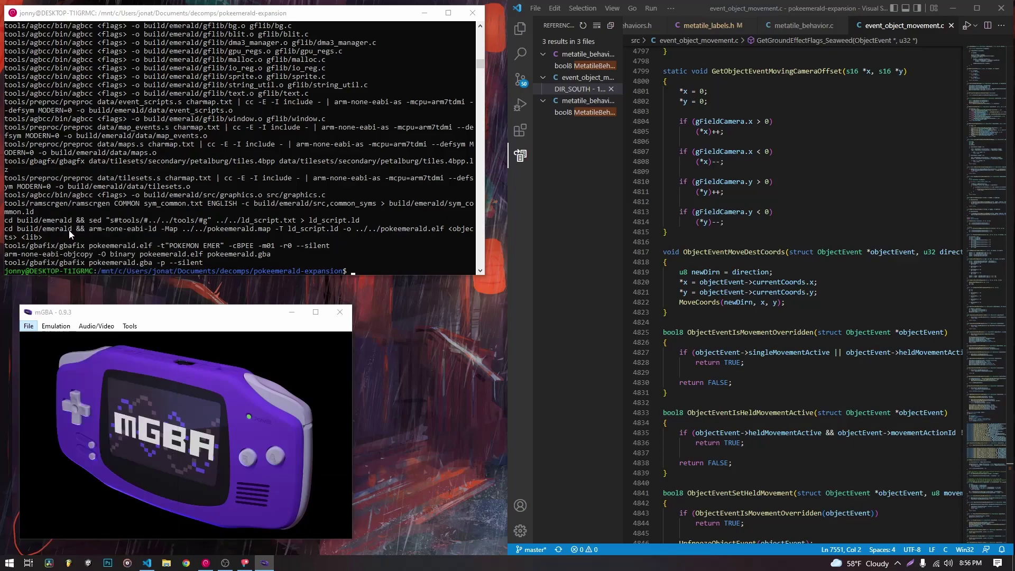
{"action": "left_click_drag", "start_coordinate": [227, 317], "coordinate": [252, 174]}
{"action": "scroll", "coordinate": [242, 370], "scroll_direction": "down", "scroll_amount": 1}
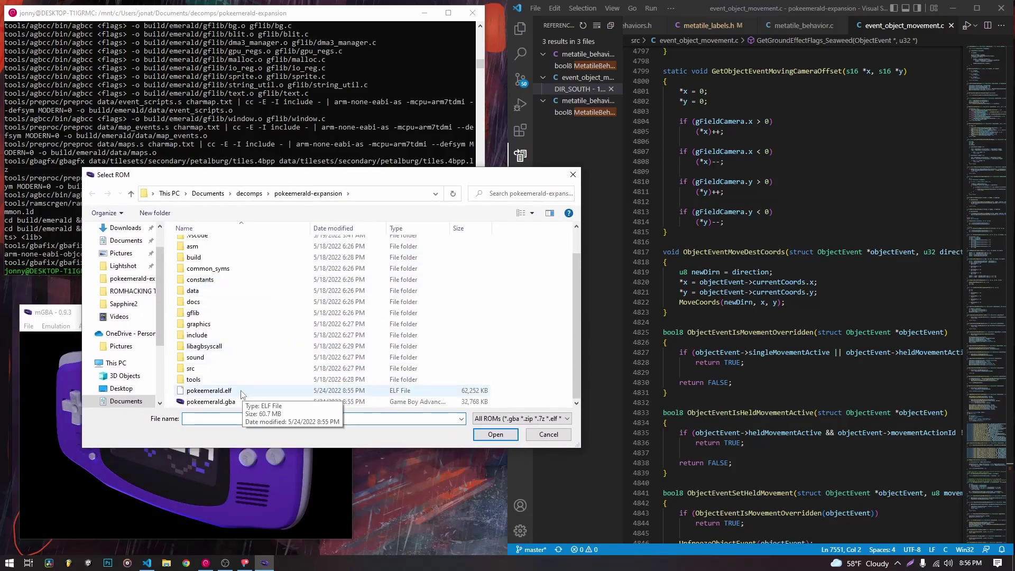
{"action": "double_click", "coordinate": [239, 397]}
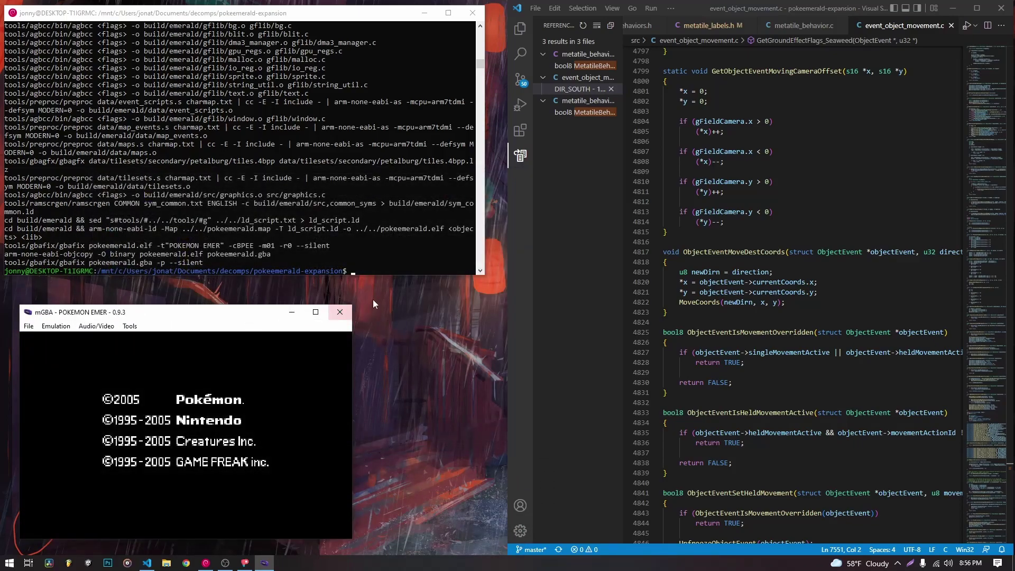
{"action": "left_click_drag", "start_coordinate": [352, 305], "coordinate": [504, 179]}
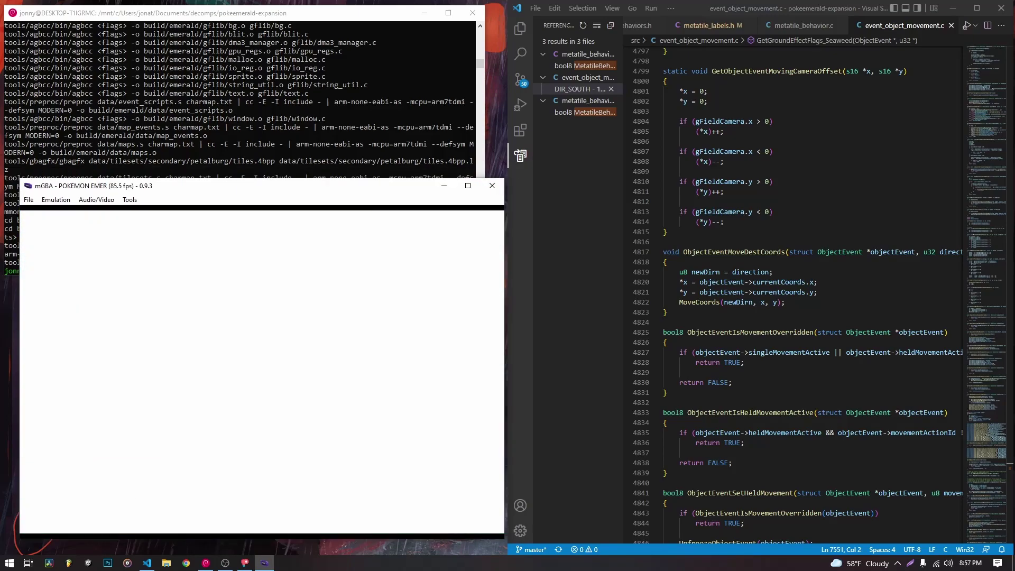
Continue the save in Littleroot Town and walk past the pond up onto the pink hill
{"action": "key", "text": "Return"}
{"action": "key", "text": "x"}
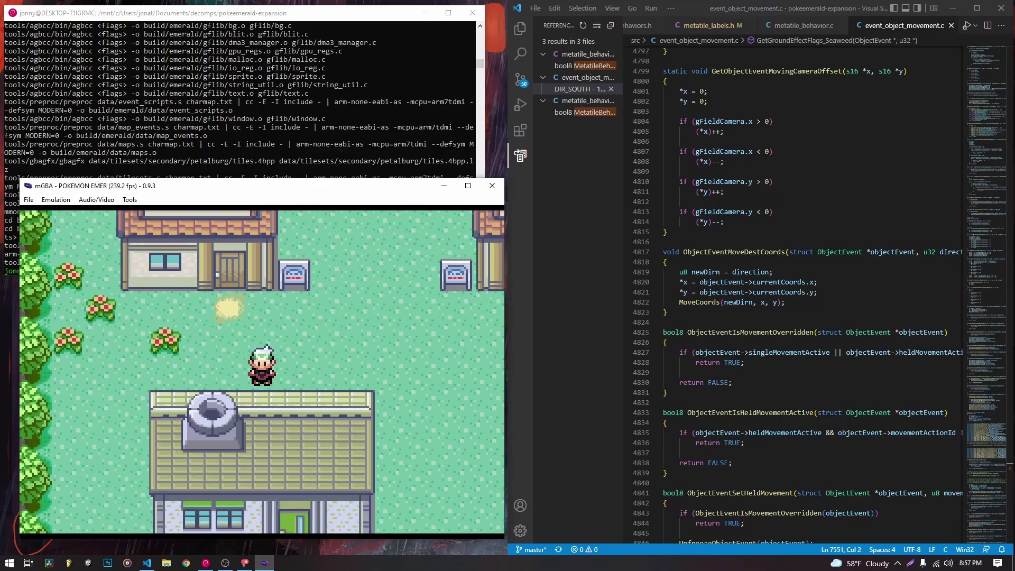
{"action": "key", "text": "Left"}
{"action": "key", "text": "Down"}
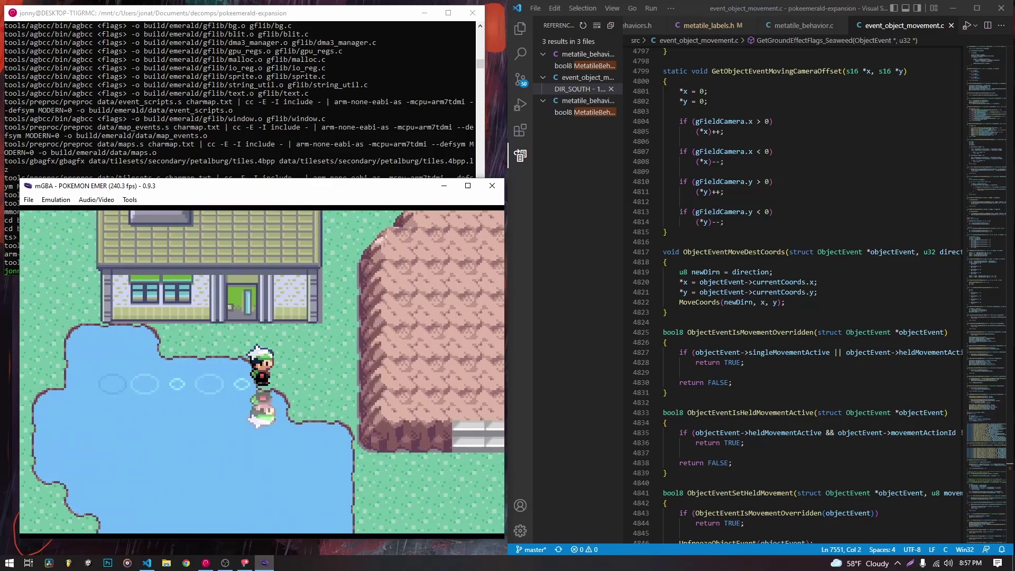
{"action": "key", "text": "Right"}
{"action": "key", "text": "Up"}
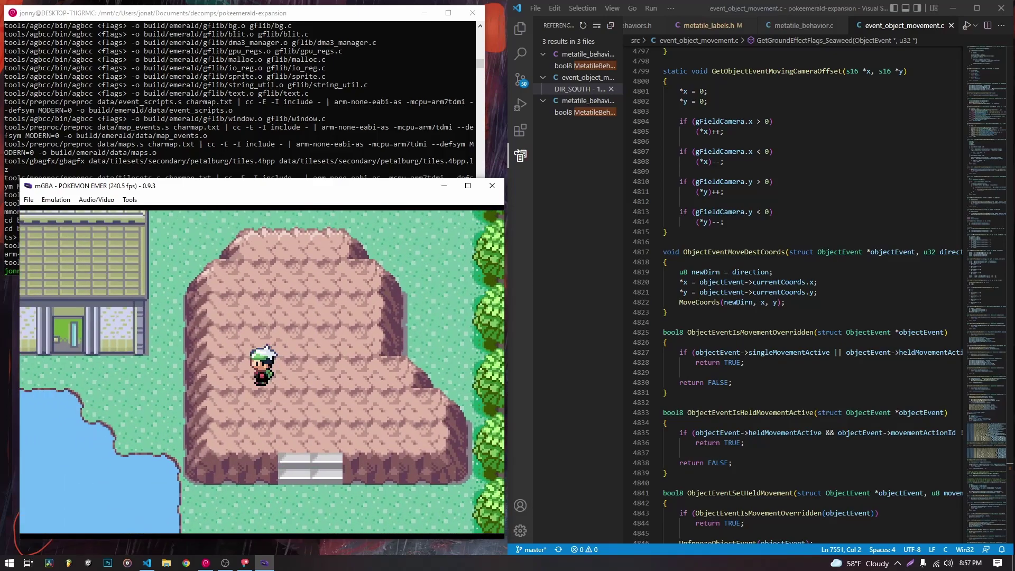
{"action": "key", "text": "Down"}
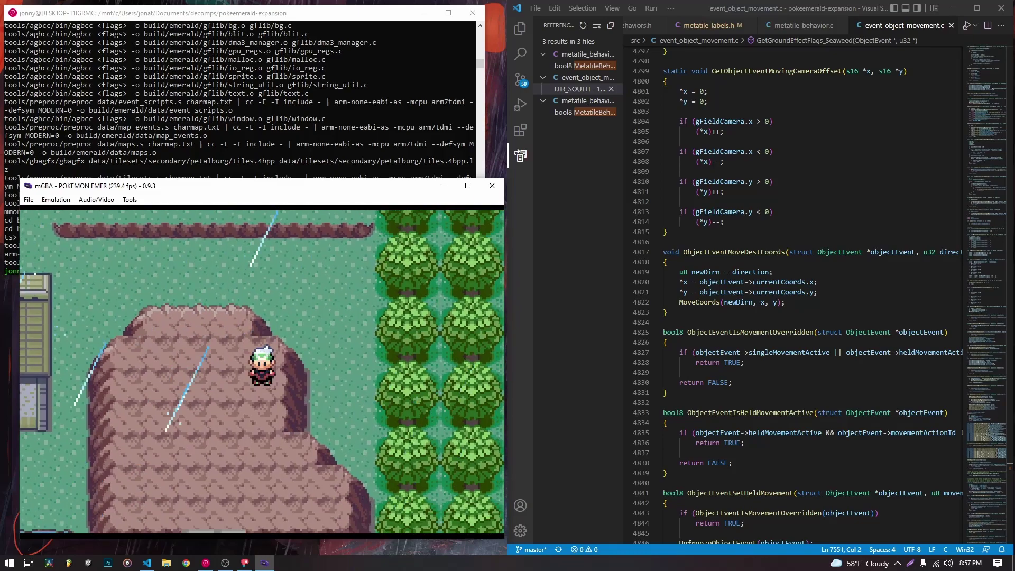
Jump south off the rock ledge, cross the pond and step on the warp tile to Fortree
{"action": "key", "text": "Right"}
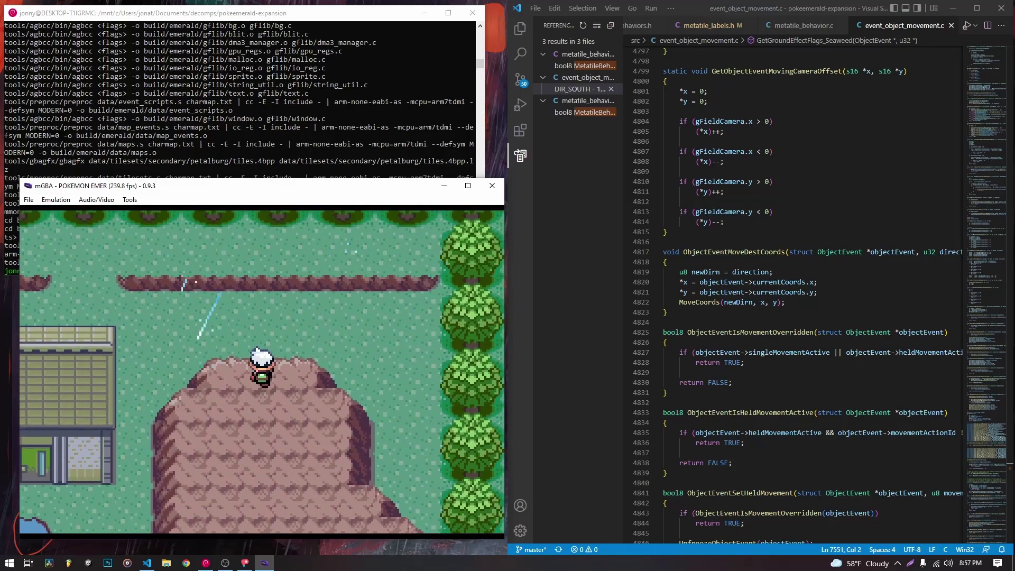
{"action": "key", "text": "Left"}
{"action": "key", "text": "Down"}
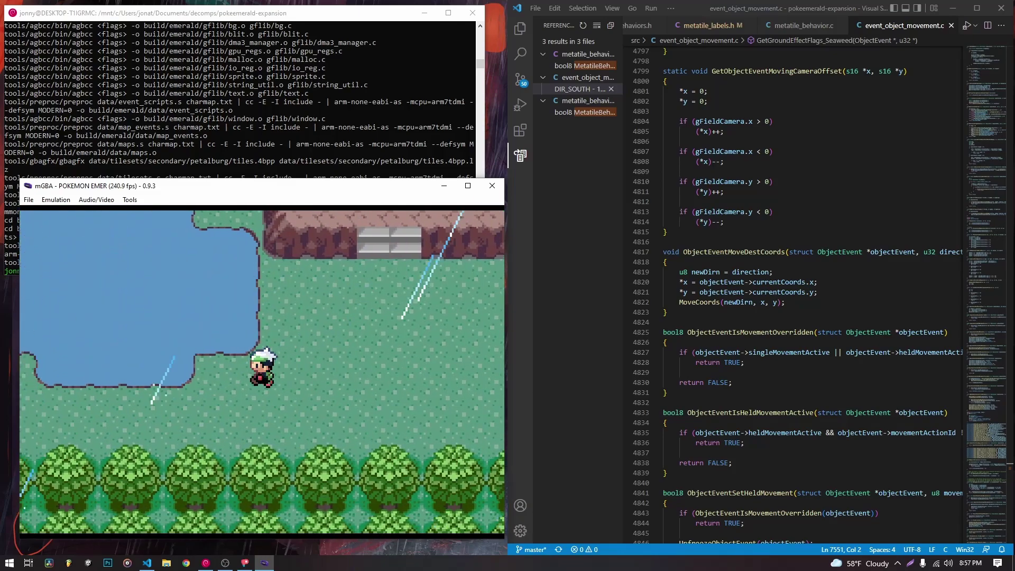
{"action": "key", "text": "Left"}
{"action": "key", "text": "Up"}
{"action": "key", "text": "Left"}
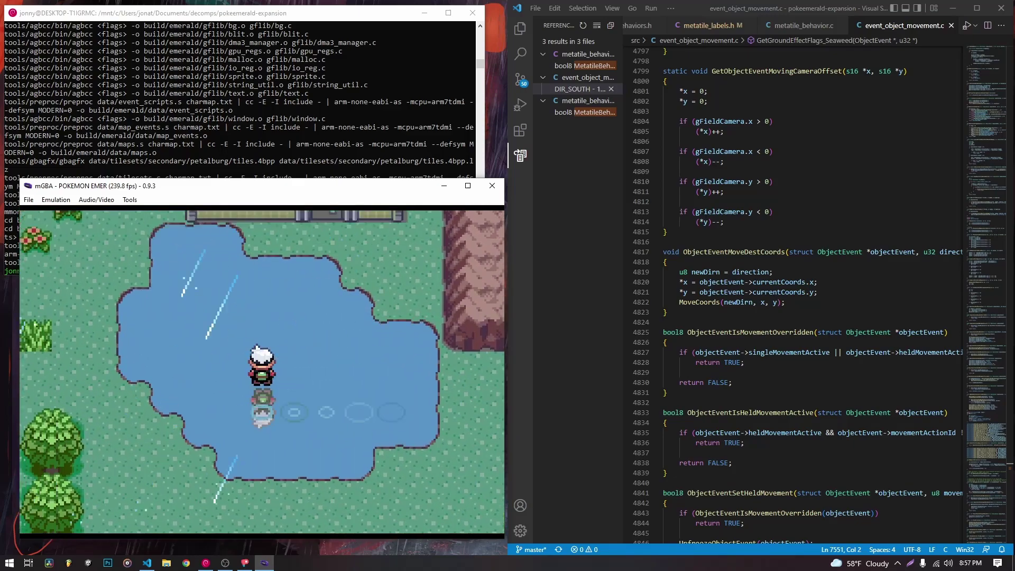
{"action": "key", "text": "Right"}
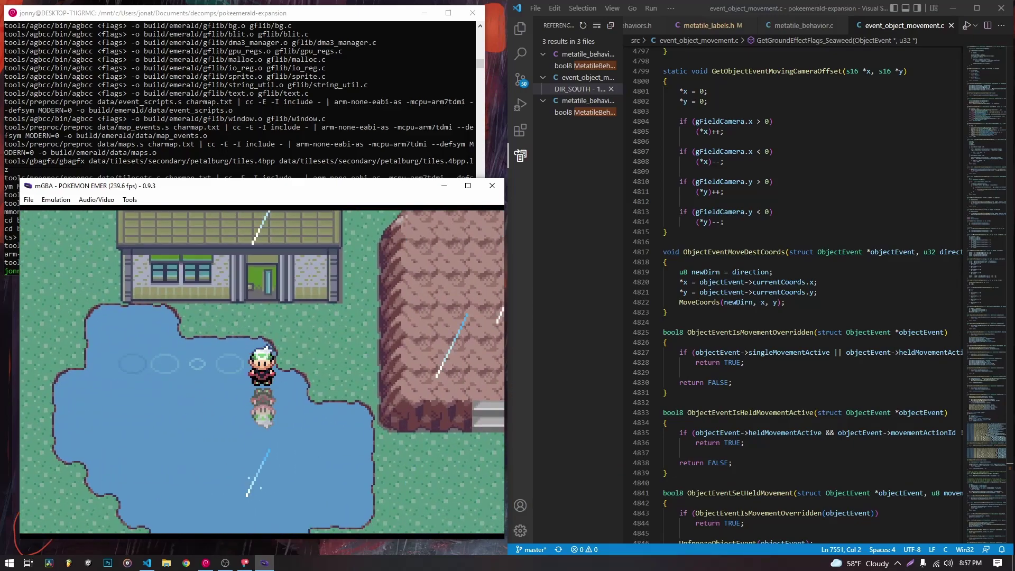
{"action": "key", "text": "Left"}
{"action": "key", "text": "Up"}
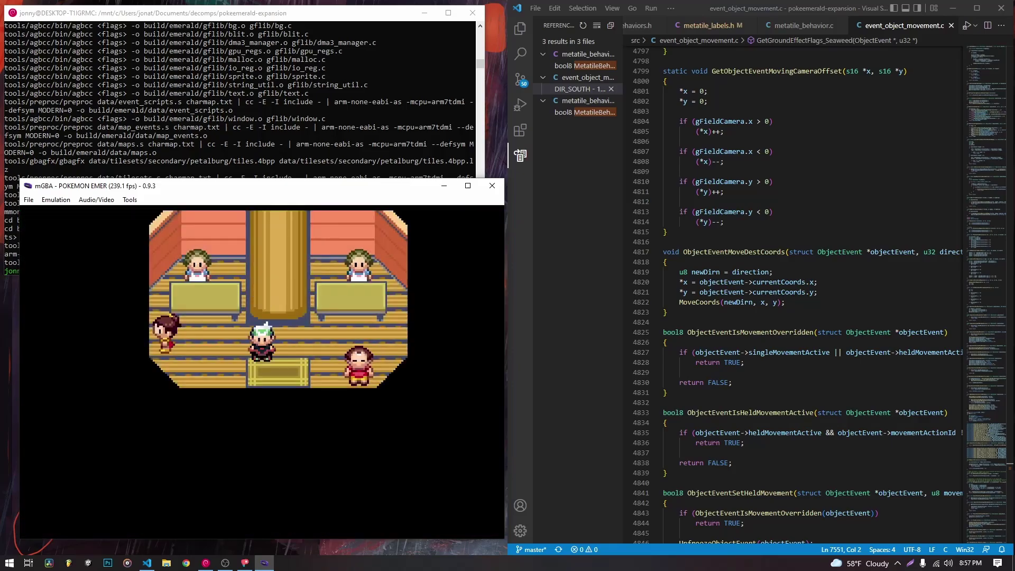
Walk through Fortree City north up Route 119 until a Guitarist starts a battle
{"action": "key", "text": "Down"}
{"action": "key", "text": "Left"}
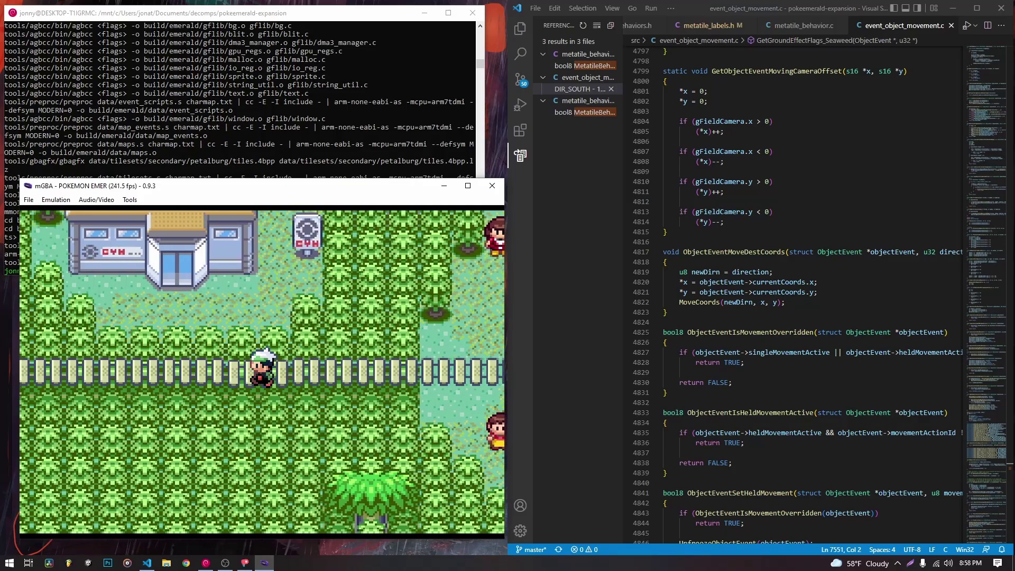
{"action": "key", "text": "Right"}
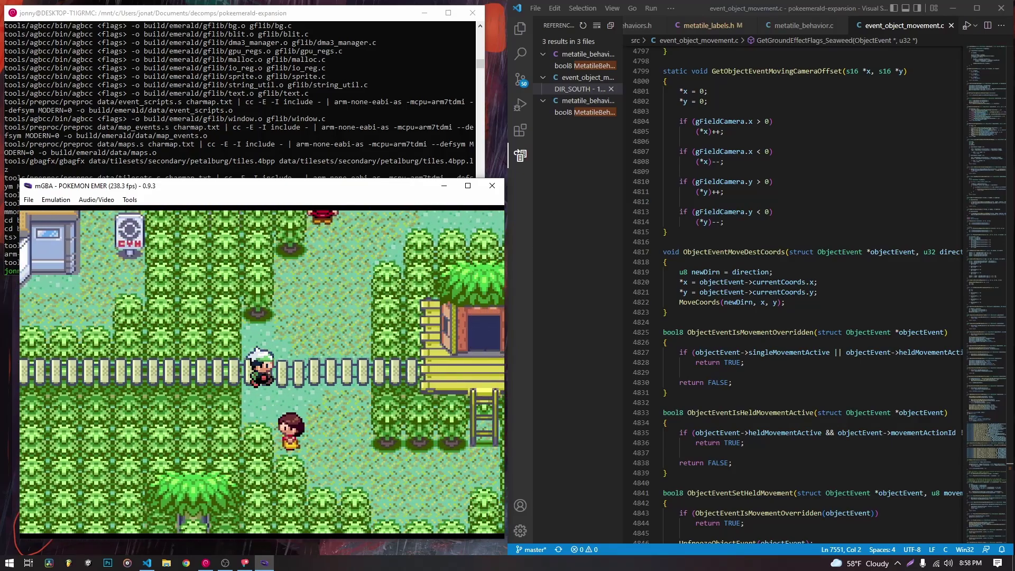
{"action": "key", "text": "Left"}
{"action": "key", "text": "Left"}
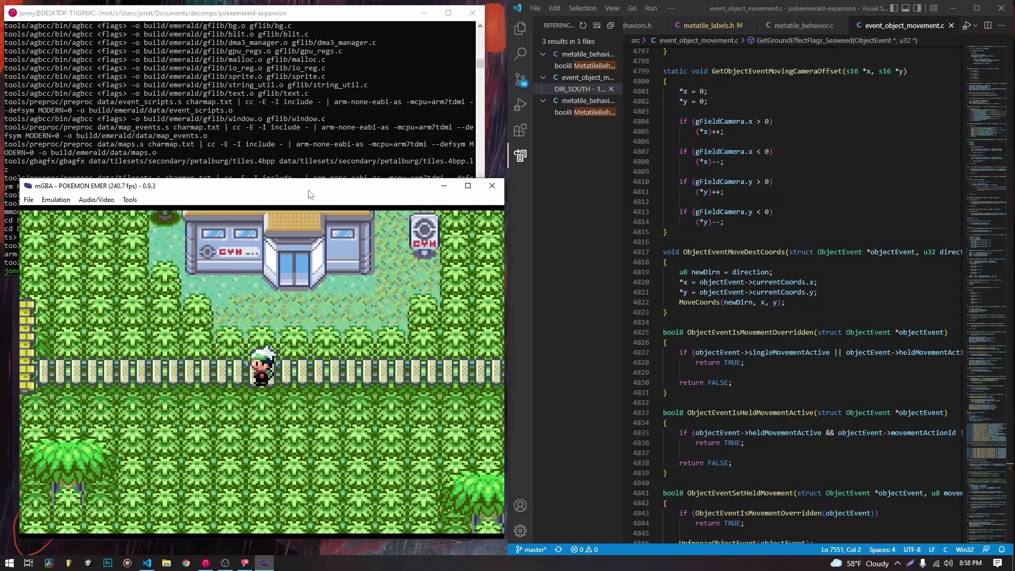
{"action": "key", "text": "Left"}
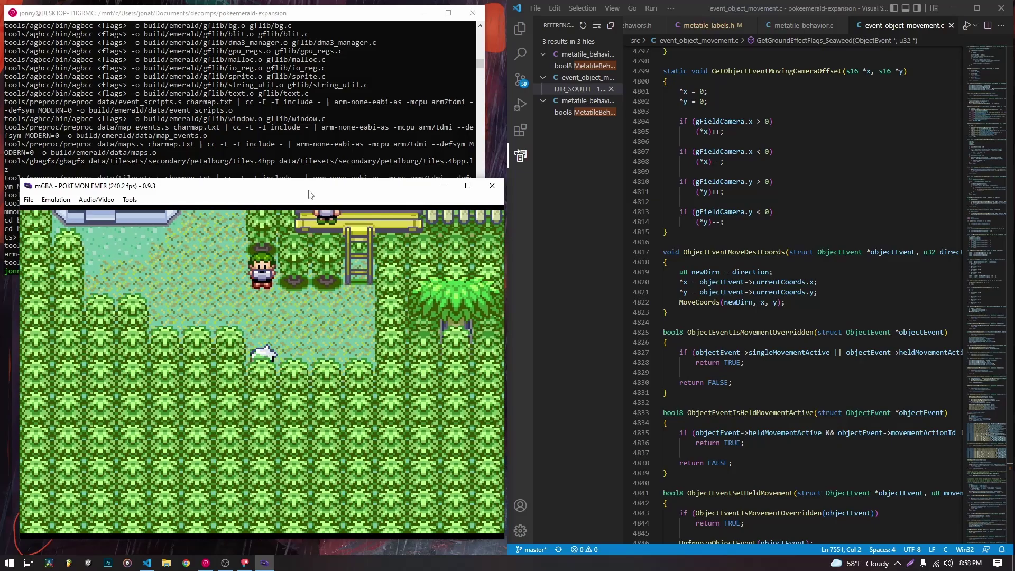
{"action": "key", "text": "Up"}
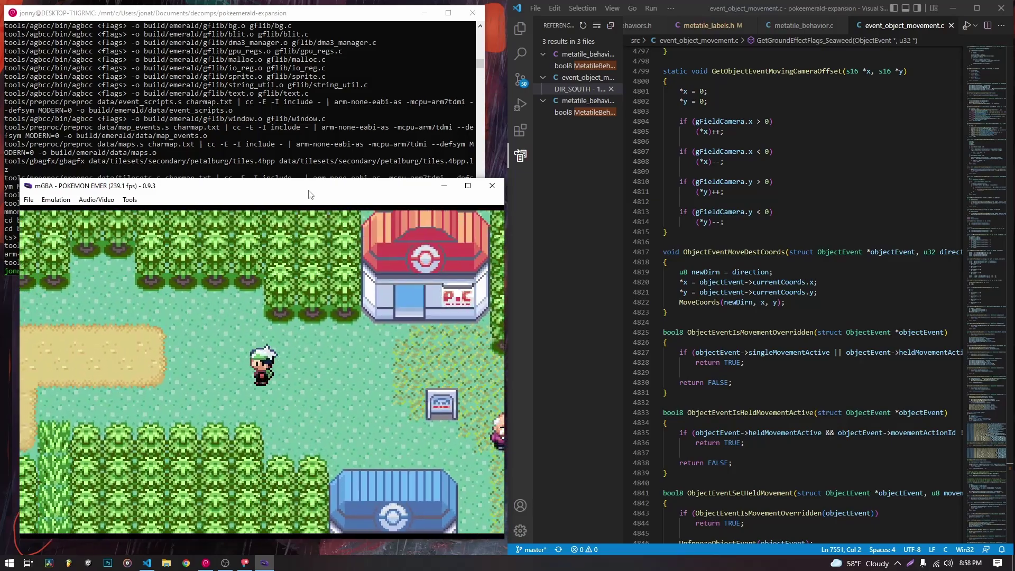
{"action": "key", "text": "Up"}
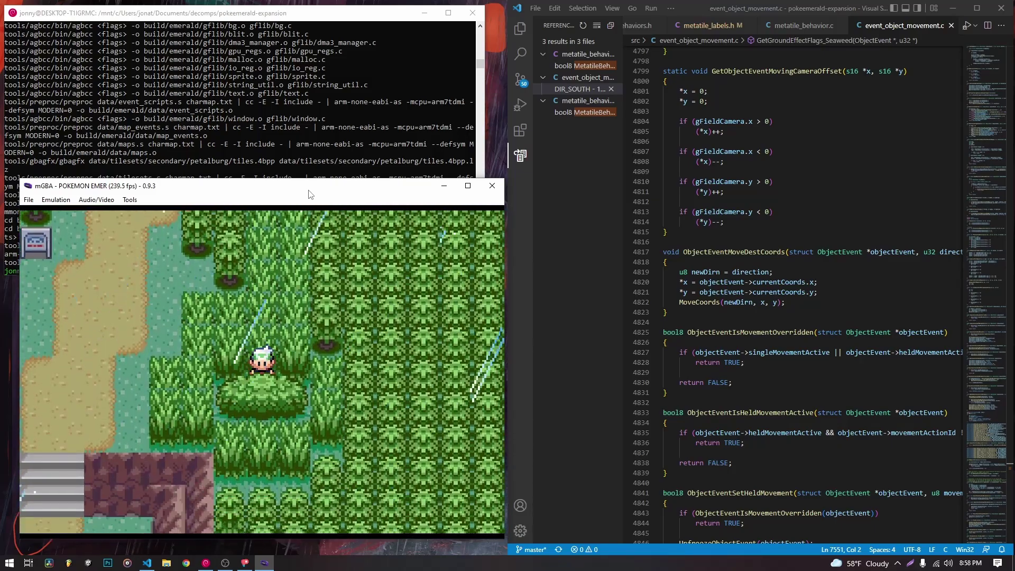
{"action": "key", "text": "Up"}
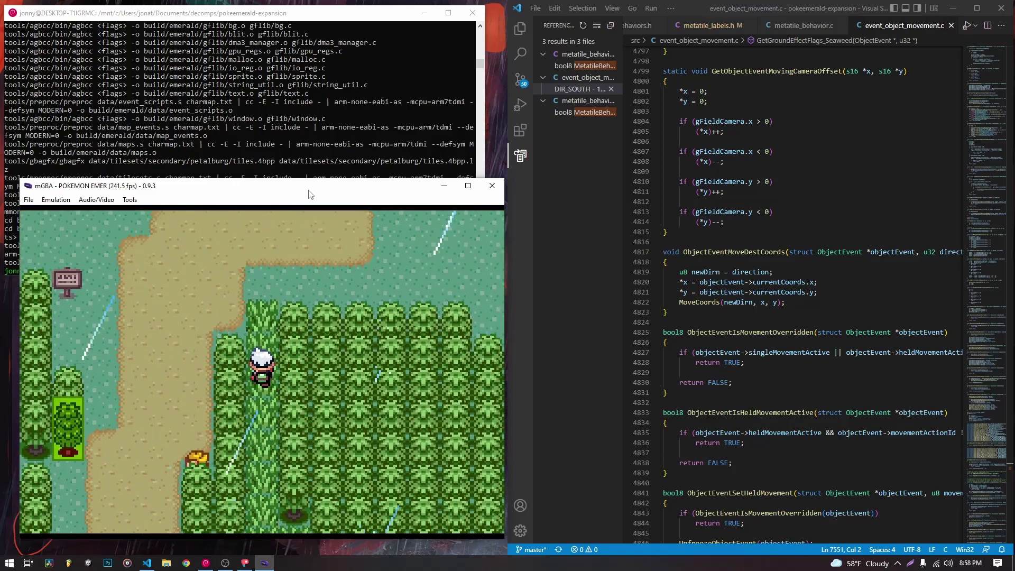
{"action": "key", "text": "Up"}
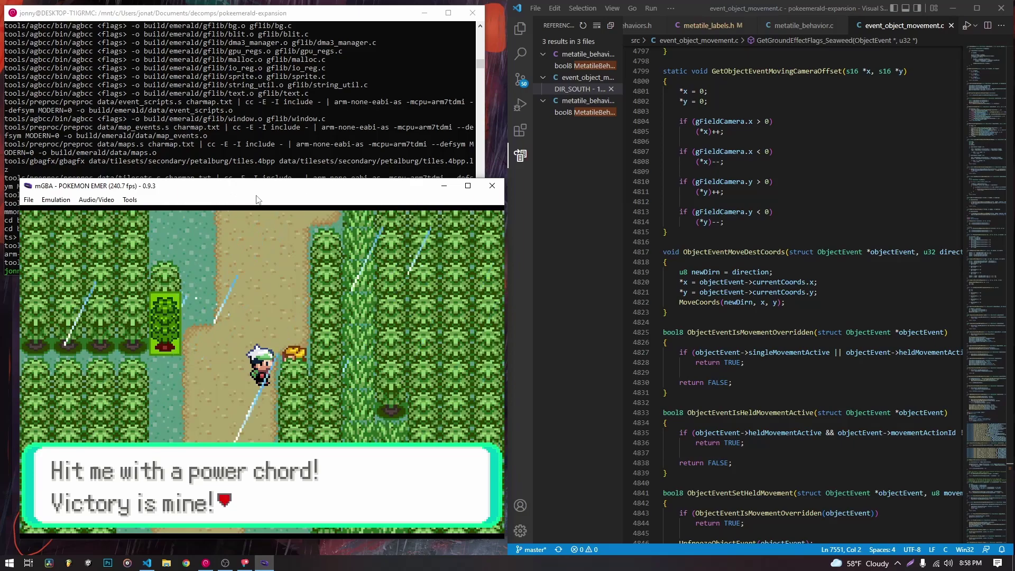
{"action": "key", "text": "x"}
{"action": "key", "text": "x"}
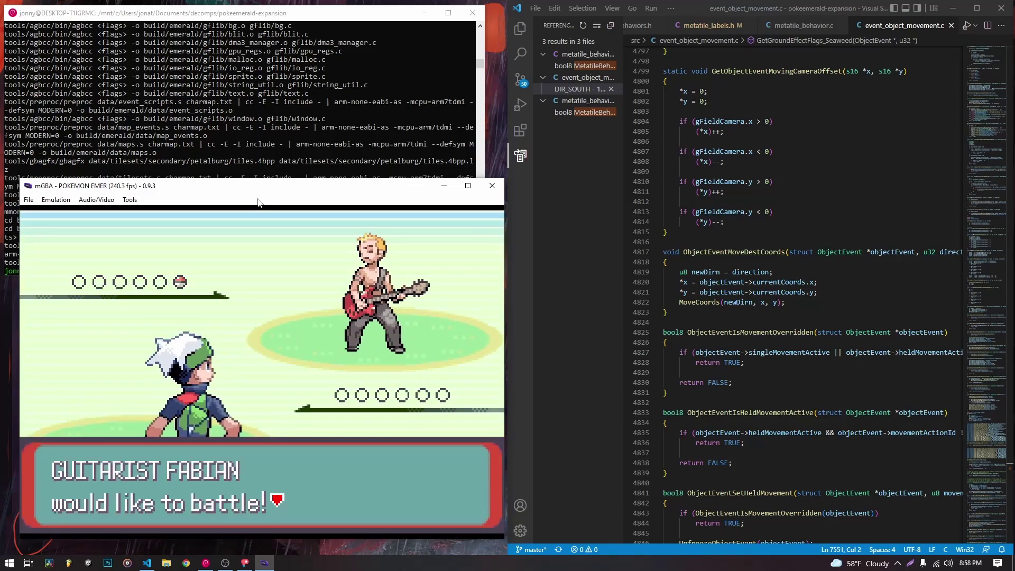
{"action": "key", "text": "x"}
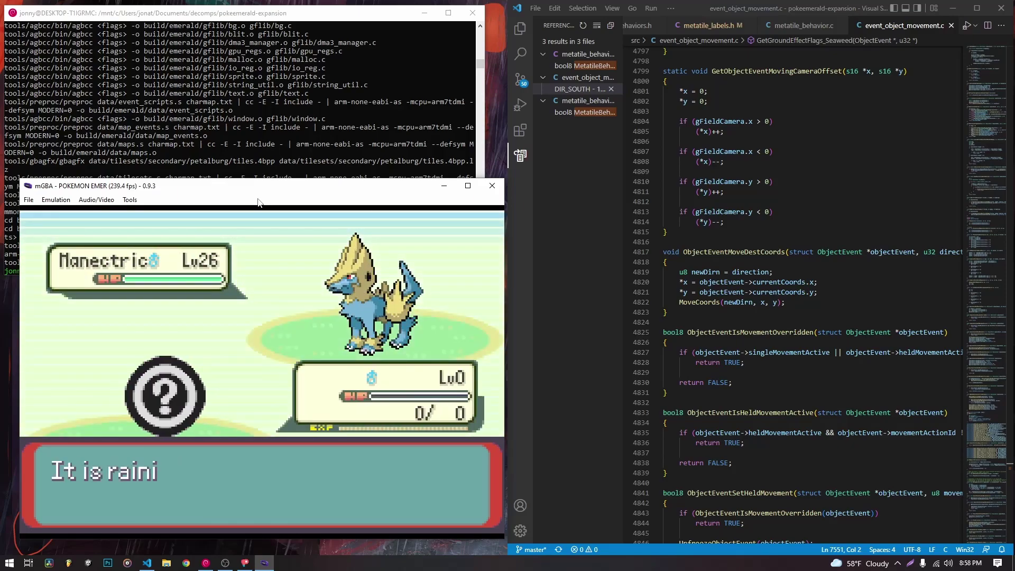